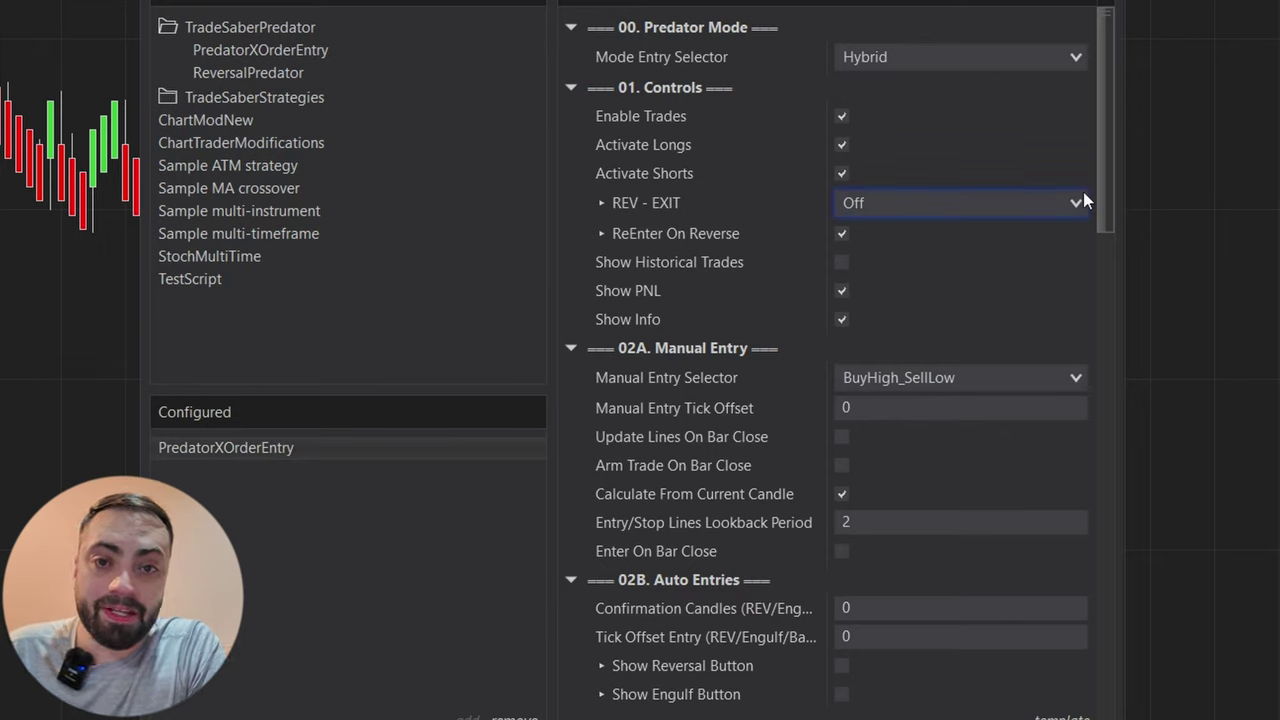
Step: Keep Hybrid as the entry mode and turn on the MA cross entry signal
click(920, 58)
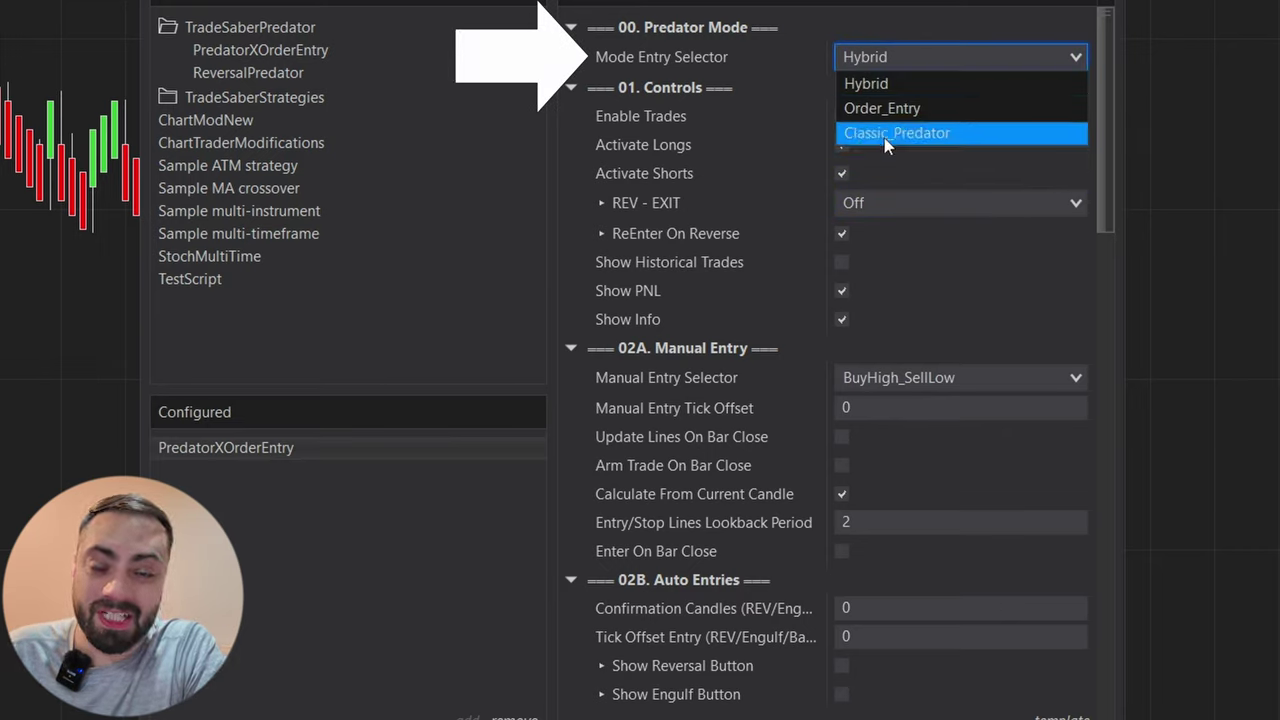
click(931, 80)
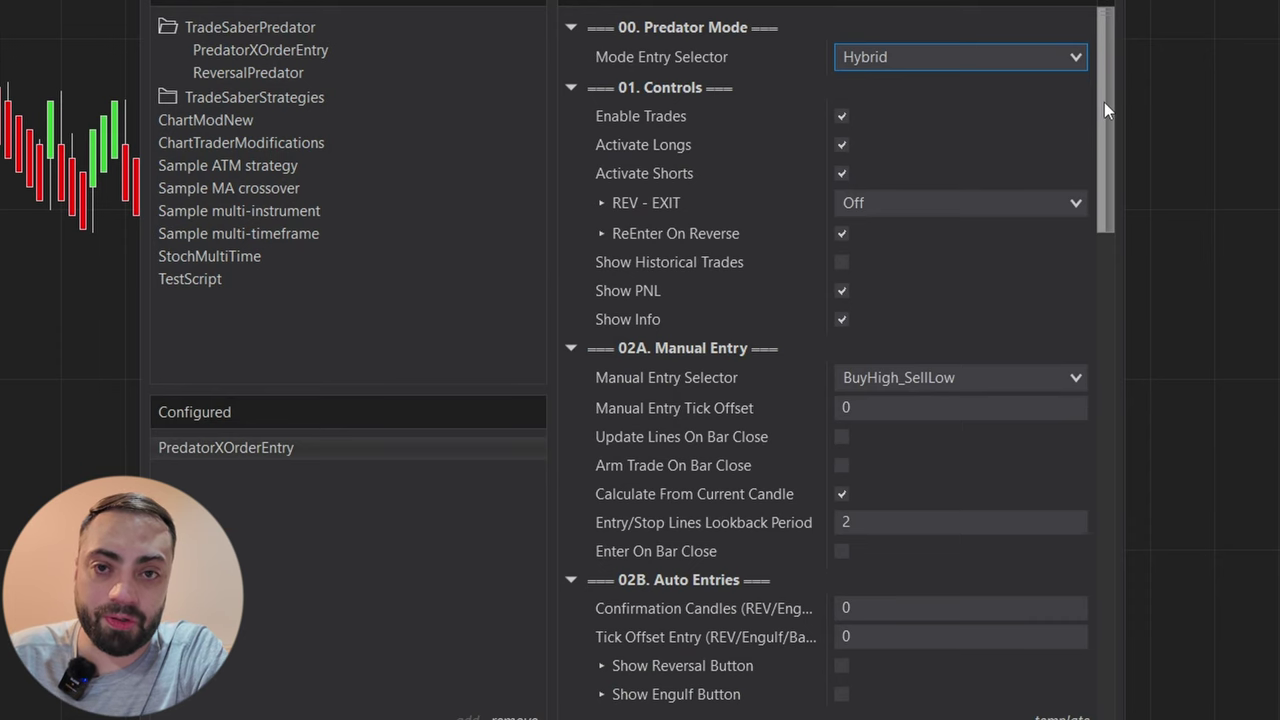
drag(1104, 102, 1104, 210)
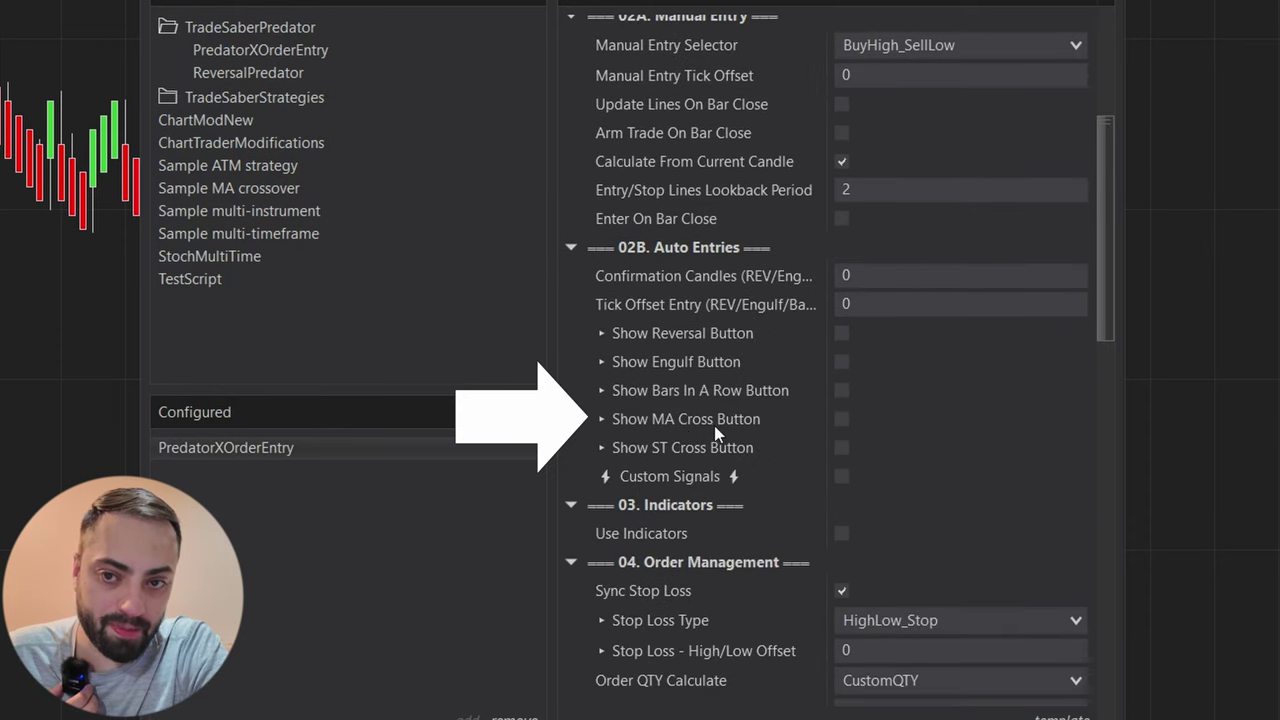
click(841, 418)
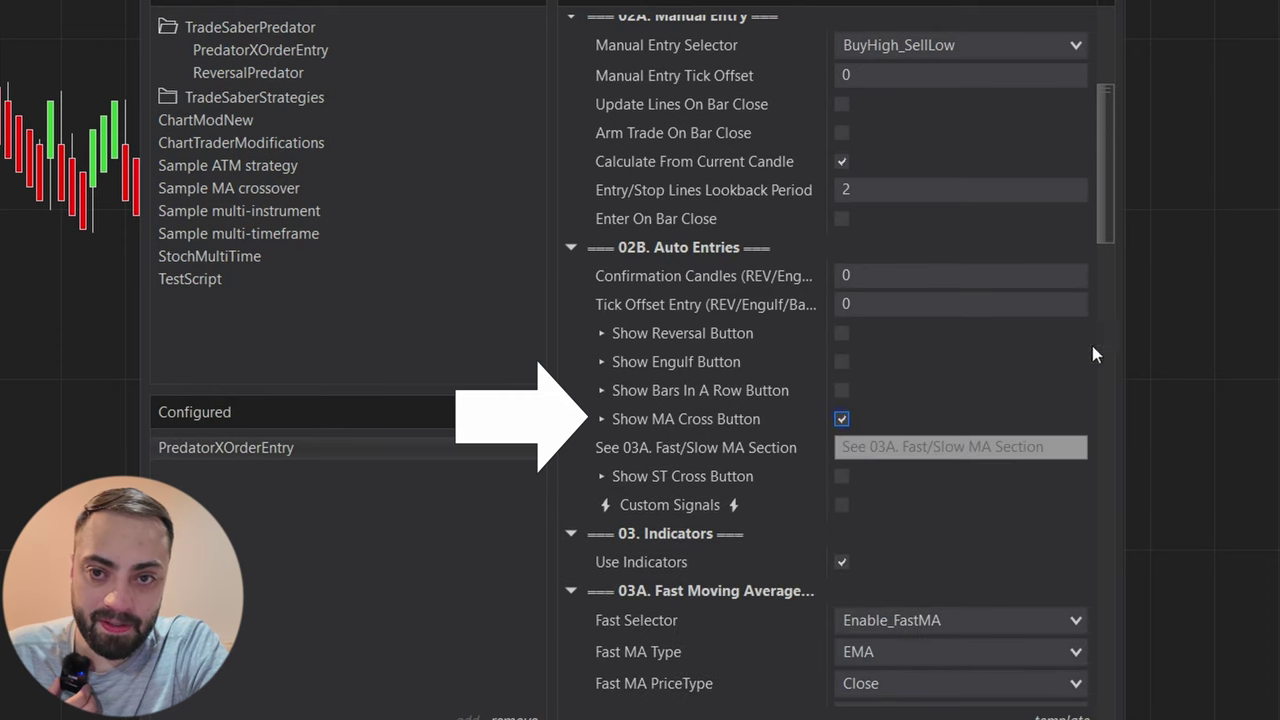
drag(1098, 346, 1209, 460)
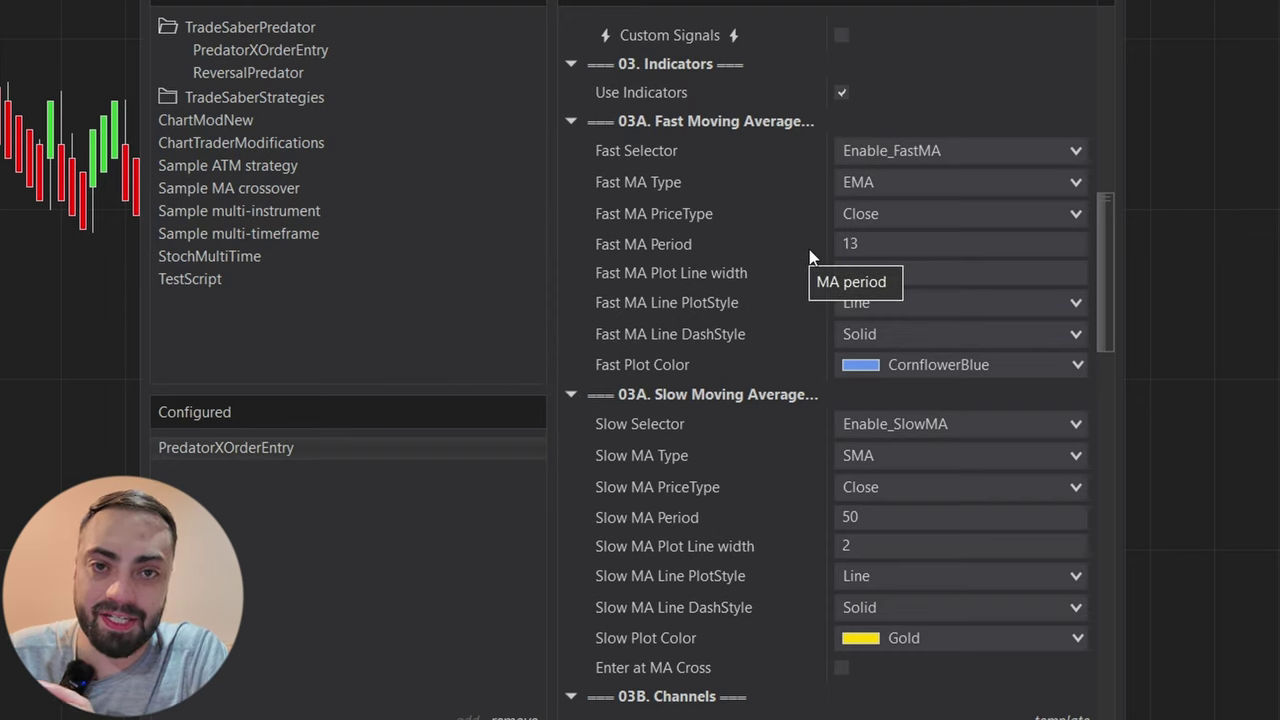
Step: Set the fast moving average to EMA with period 9
click(905, 182)
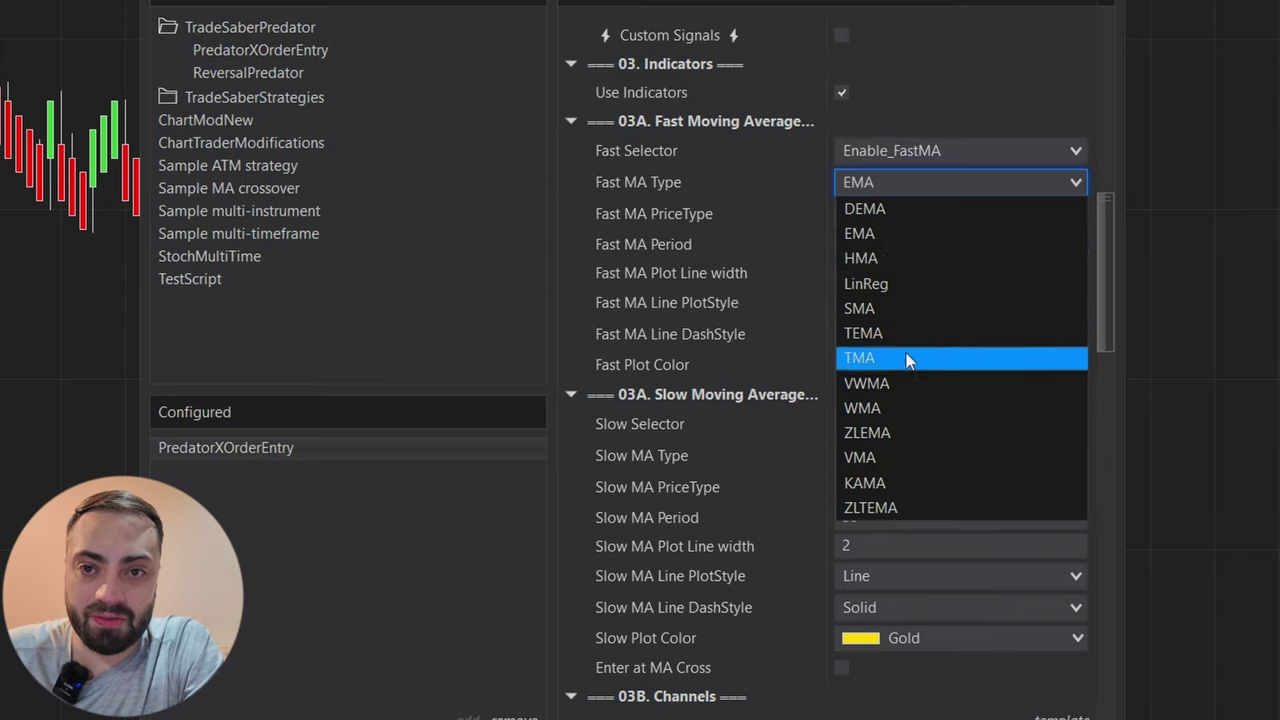
click(887, 240)
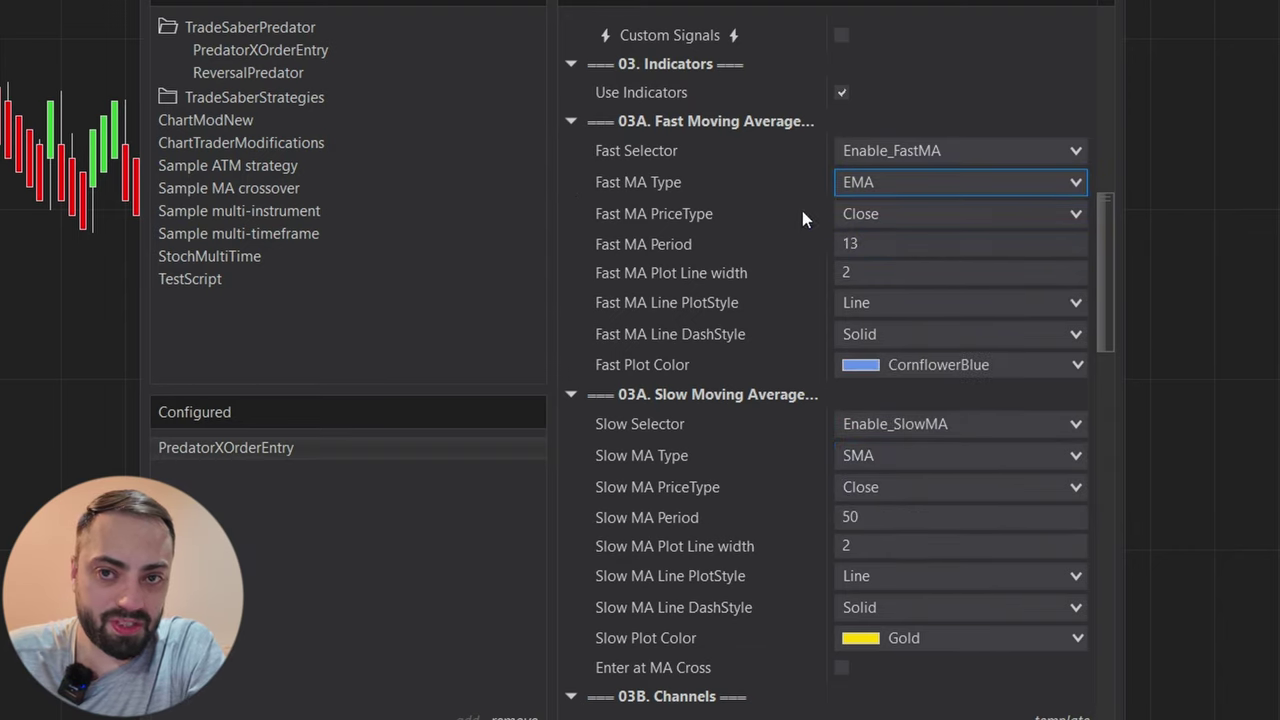
click(872, 248)
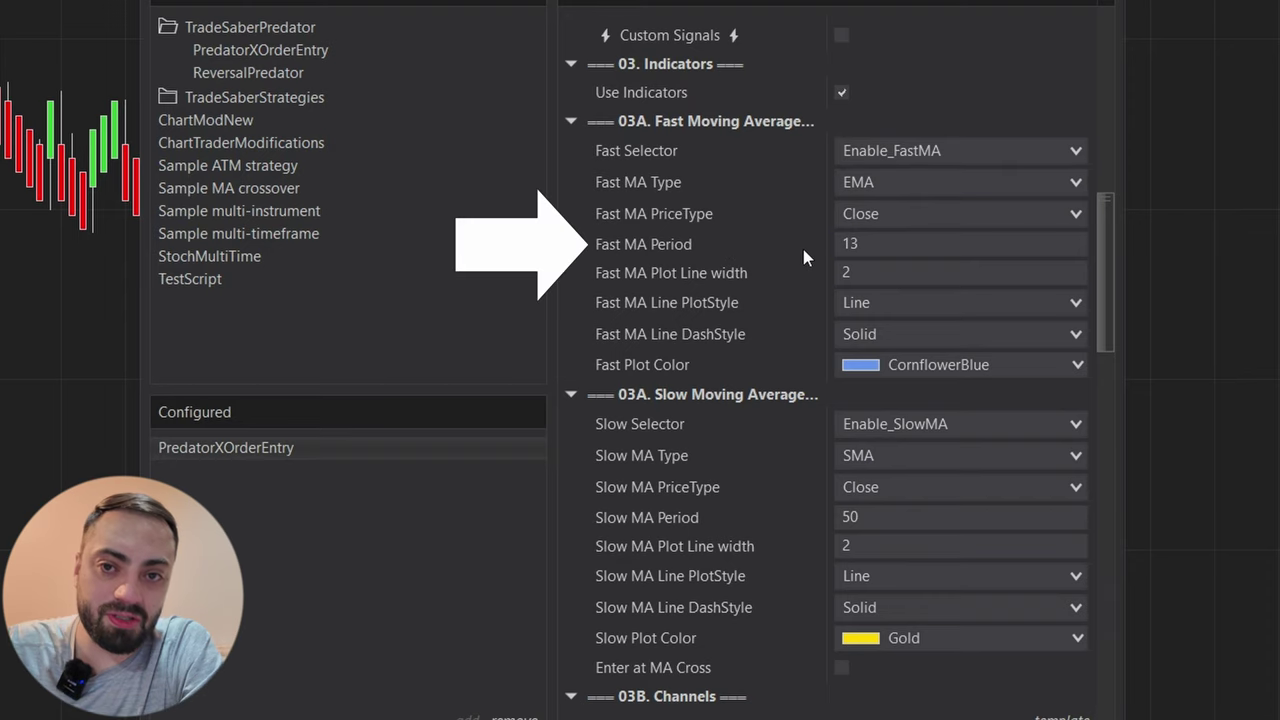
double_click(877, 249)
text(9)
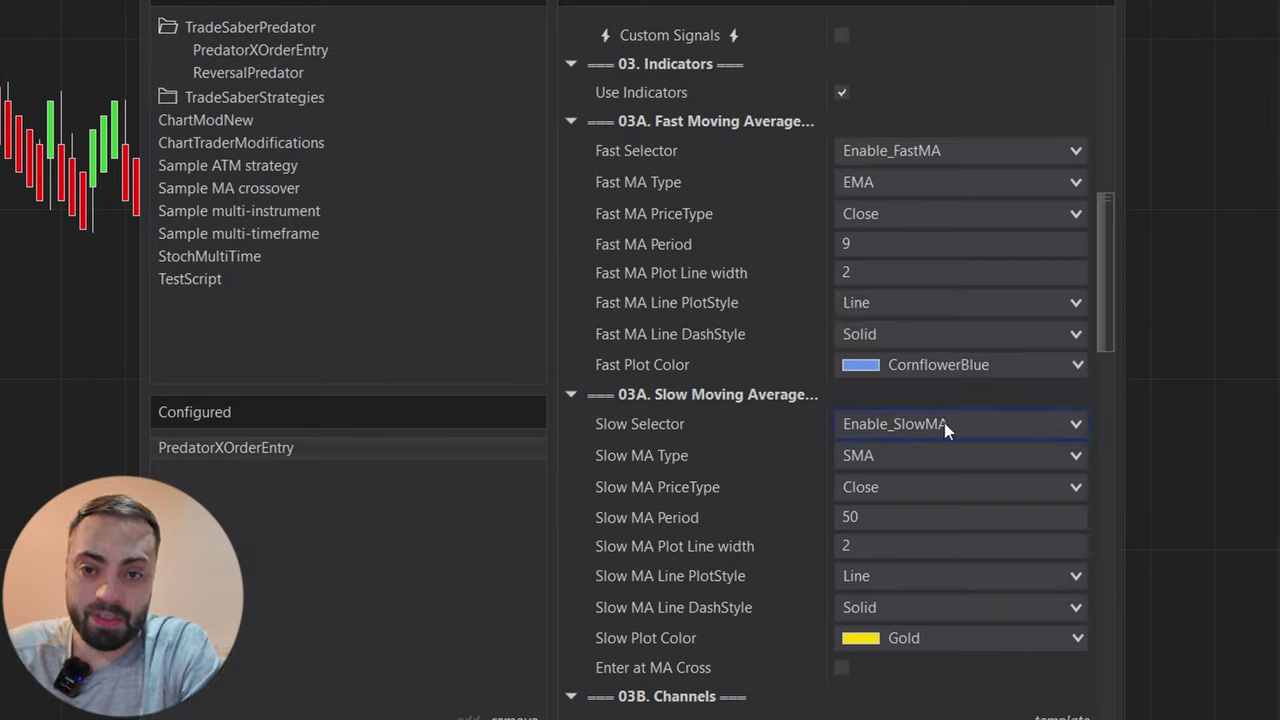
Step: Set the slow moving average to EMA with period 21
click(880, 453)
click(877, 455)
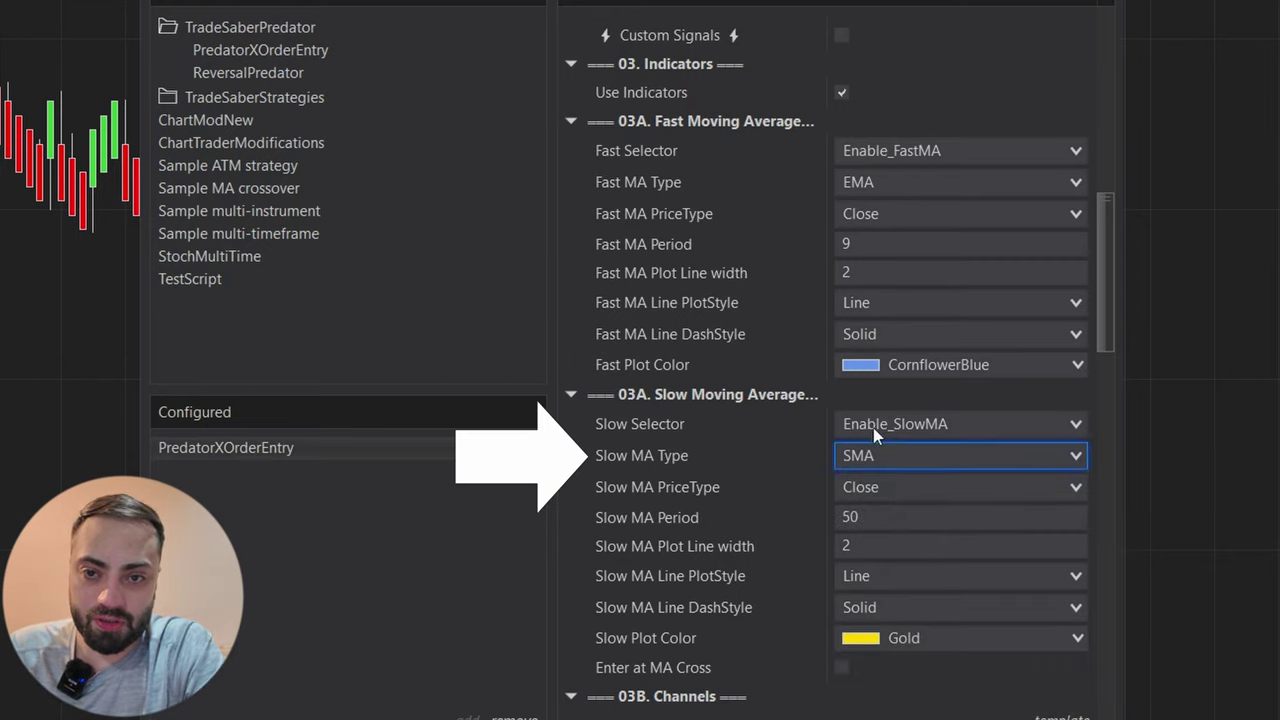
click(876, 518)
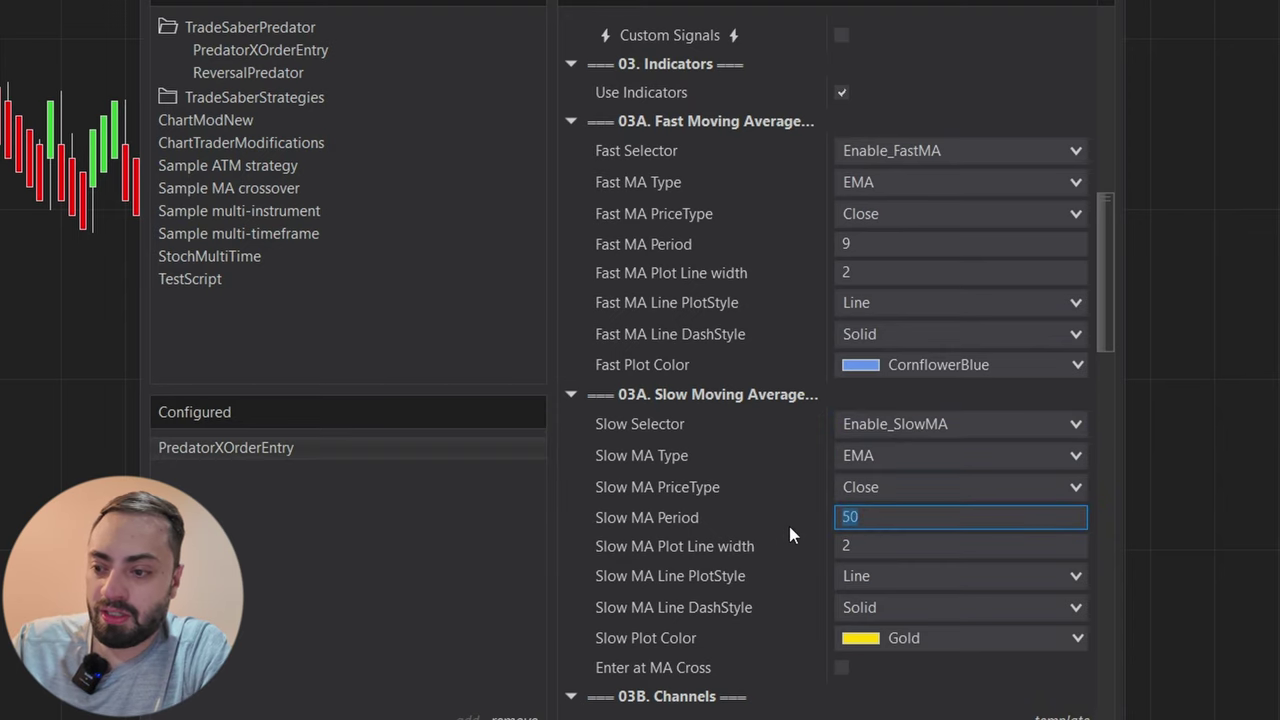
text(21)
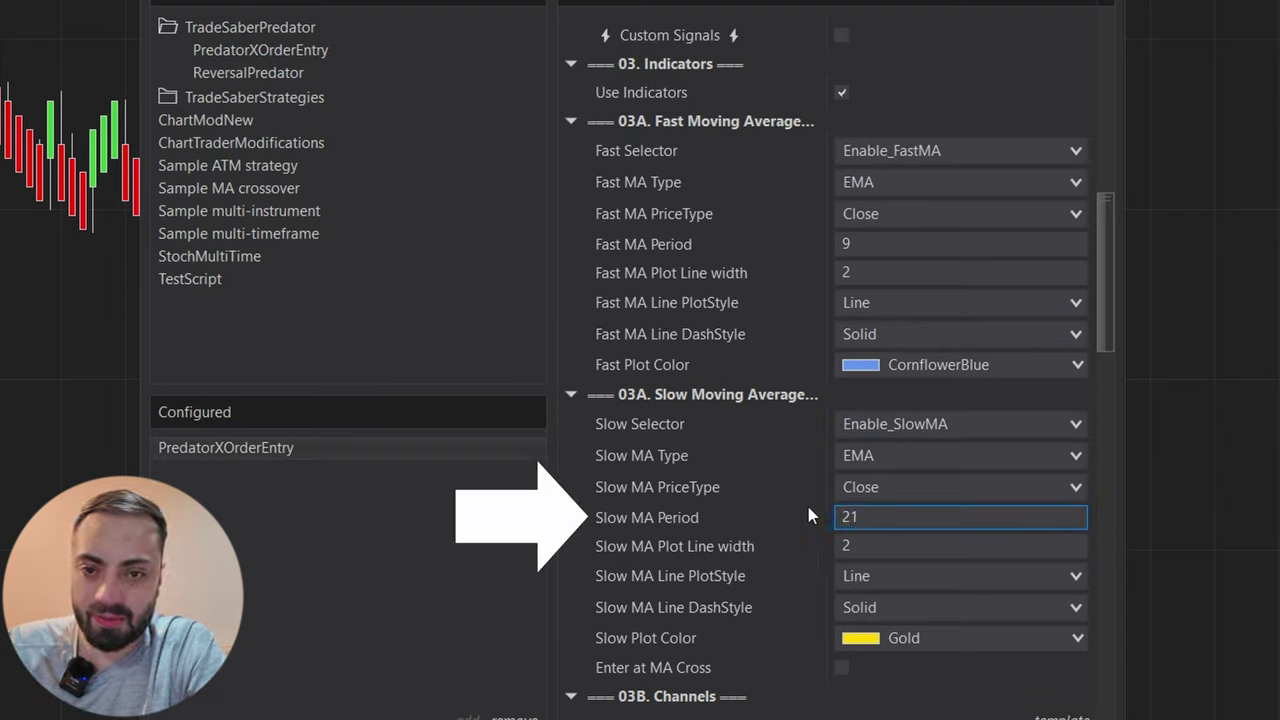
click(755, 604)
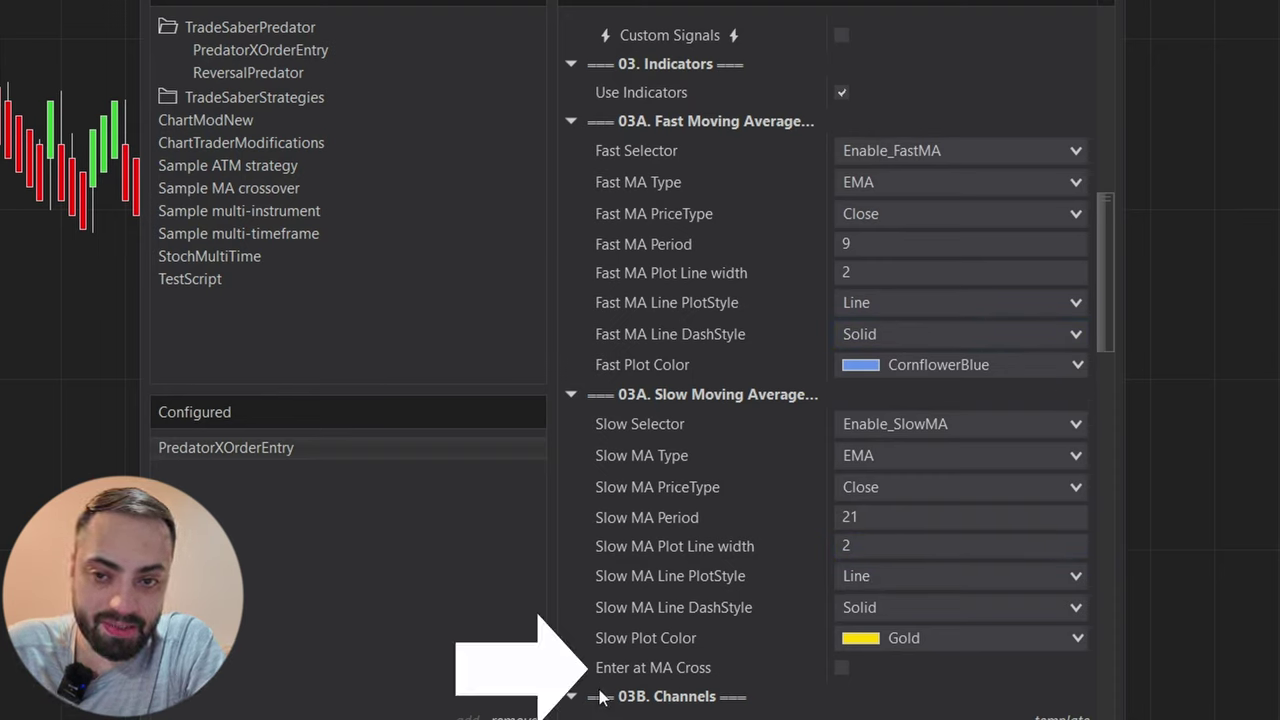
Step: Enable Enter at MA Cross and set Confirmation Candles to 1
click(842, 668)
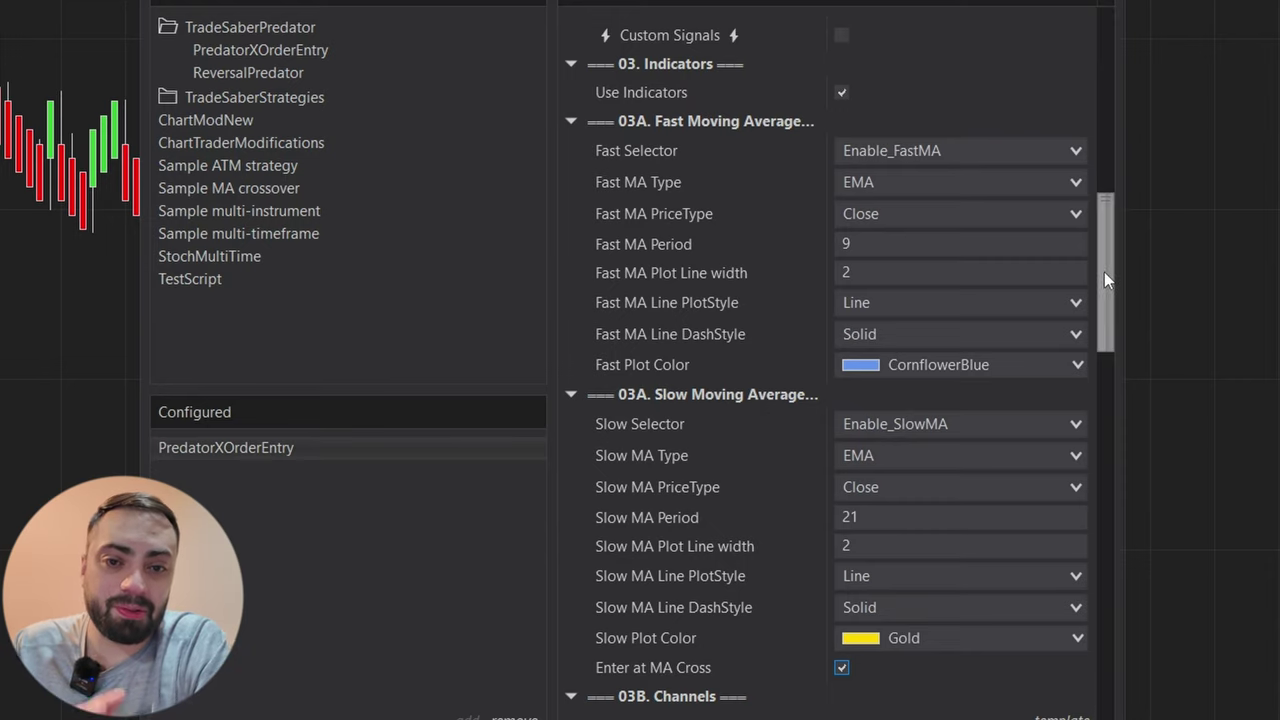
drag(1104, 272, 1081, 160)
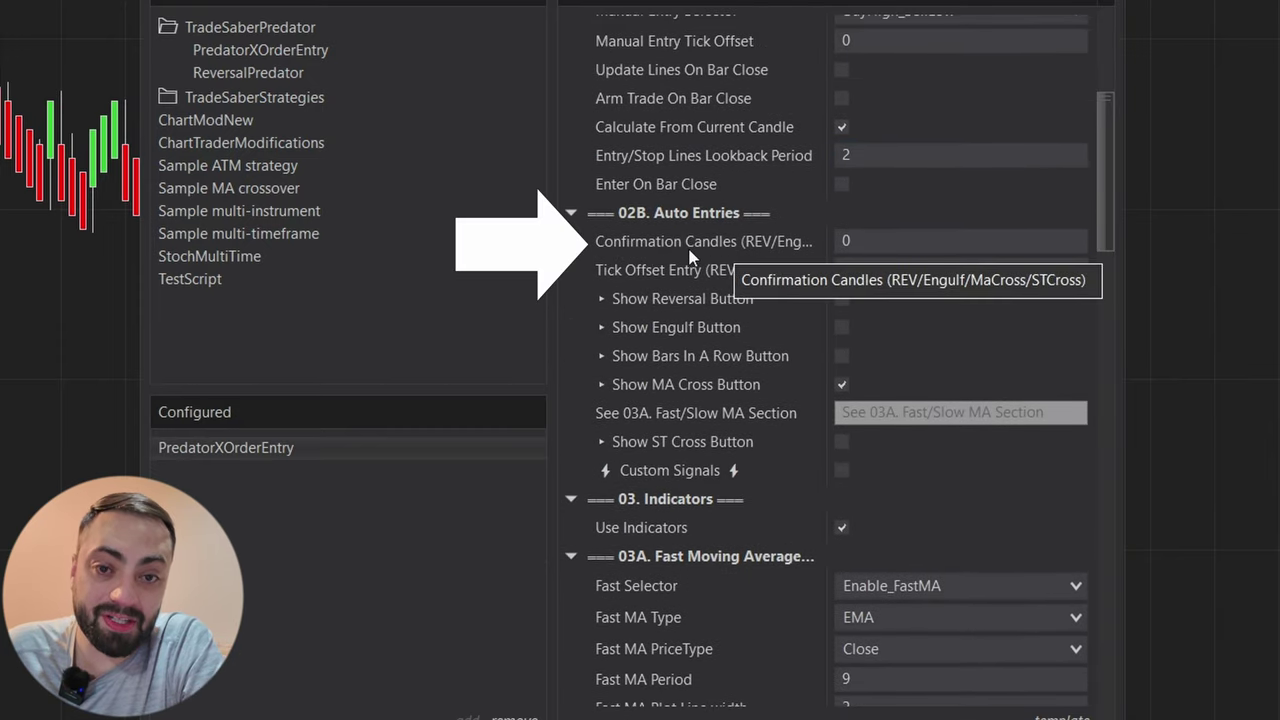
click(882, 246)
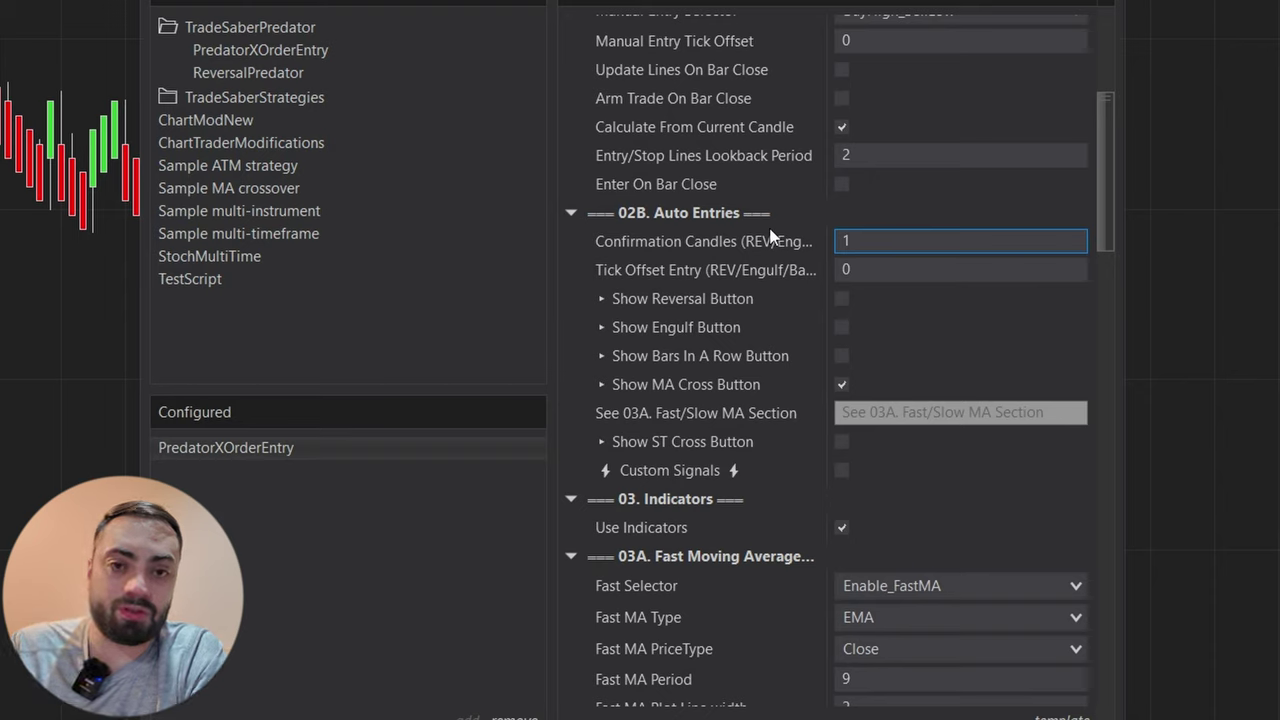
key(ctrl+a)
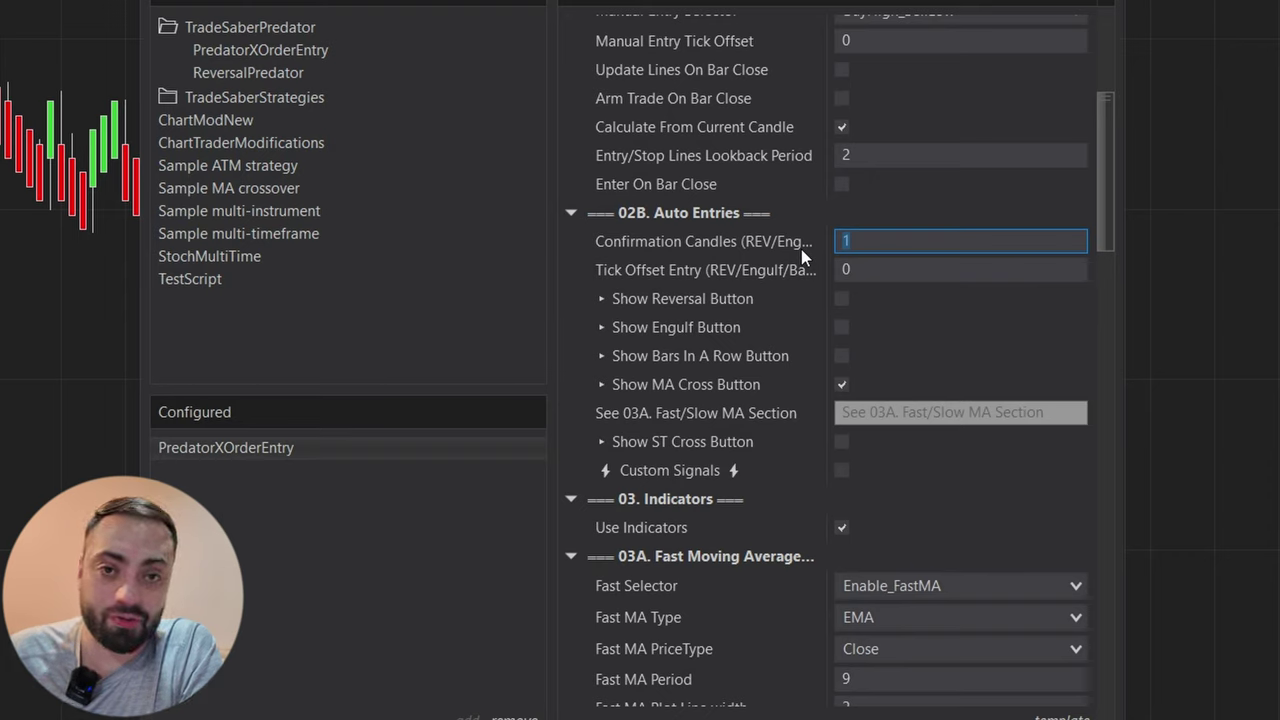
click(889, 240)
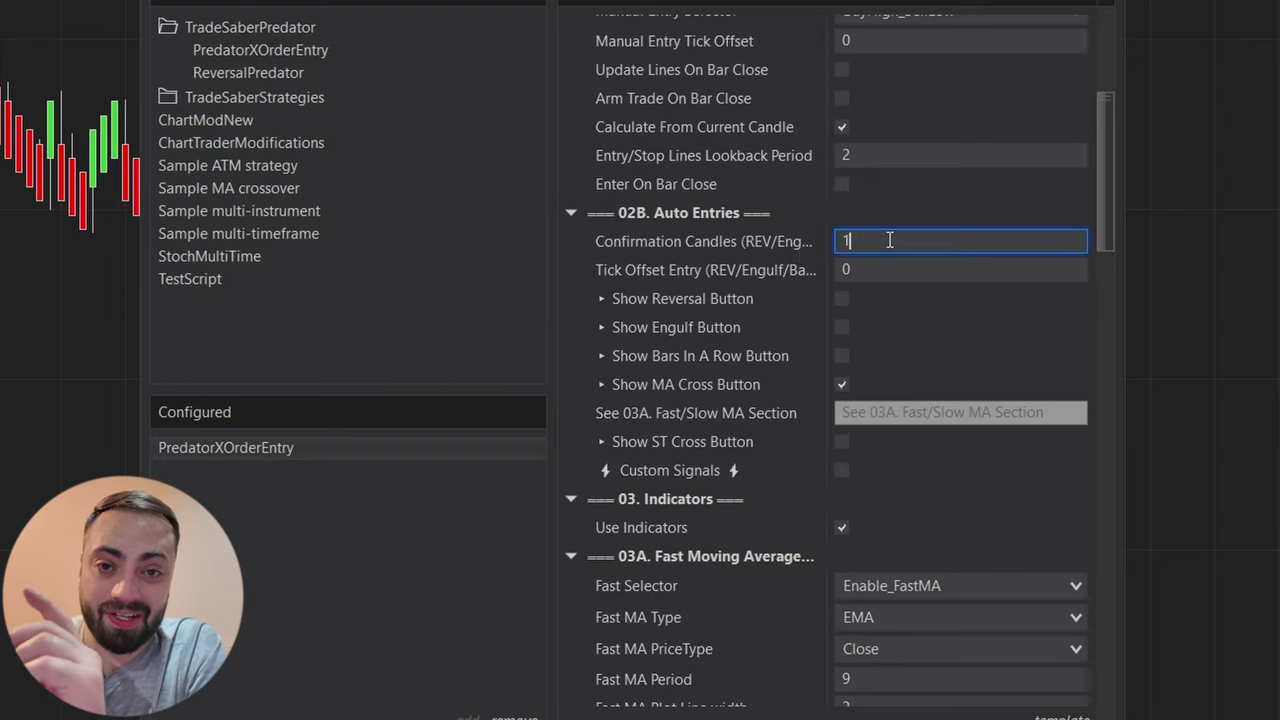
click(565, 245)
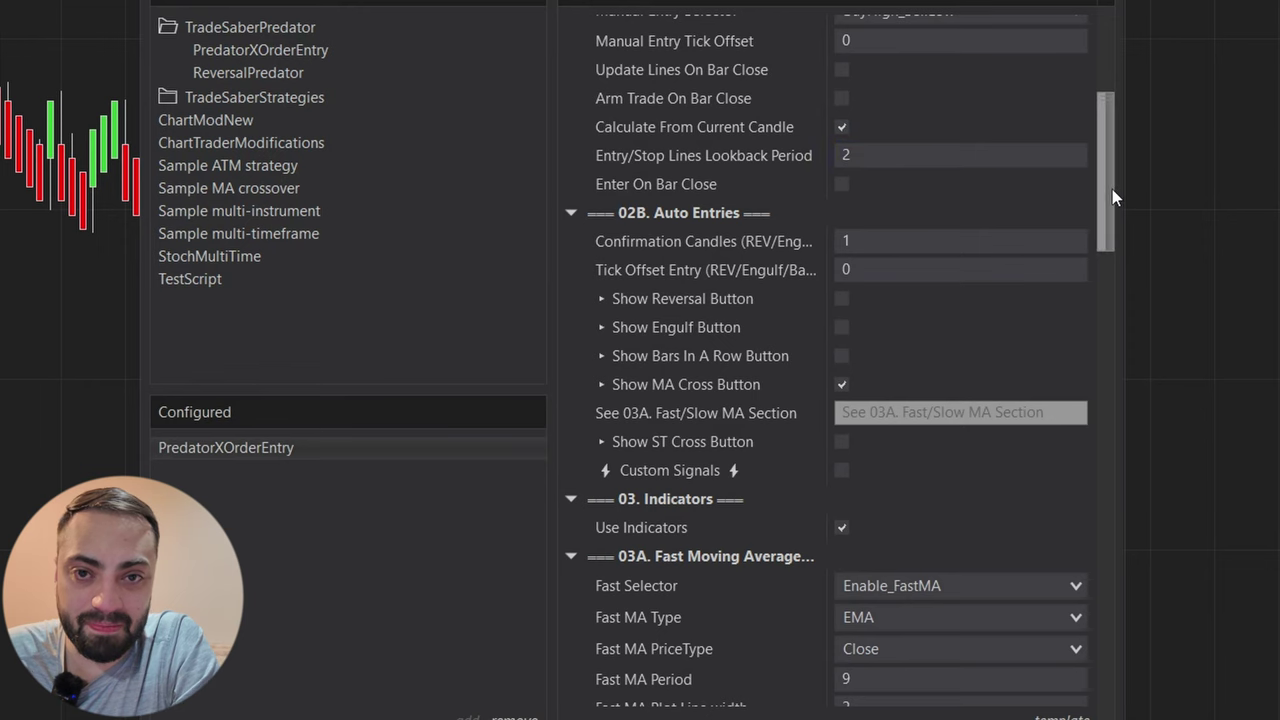
drag(1107, 193, 1112, 498)
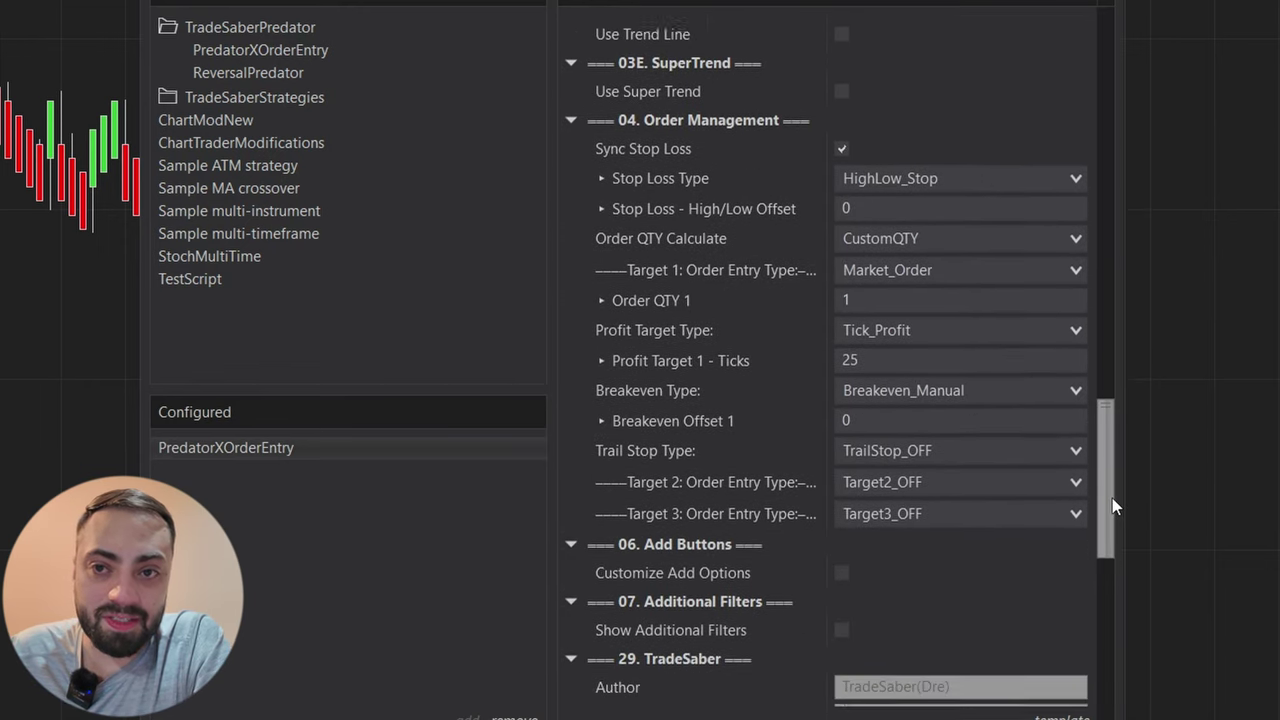
Step: Set Target 1's stop loss to ATR_Stop at 1.5 and Order QTY 1 to 5
click(879, 168)
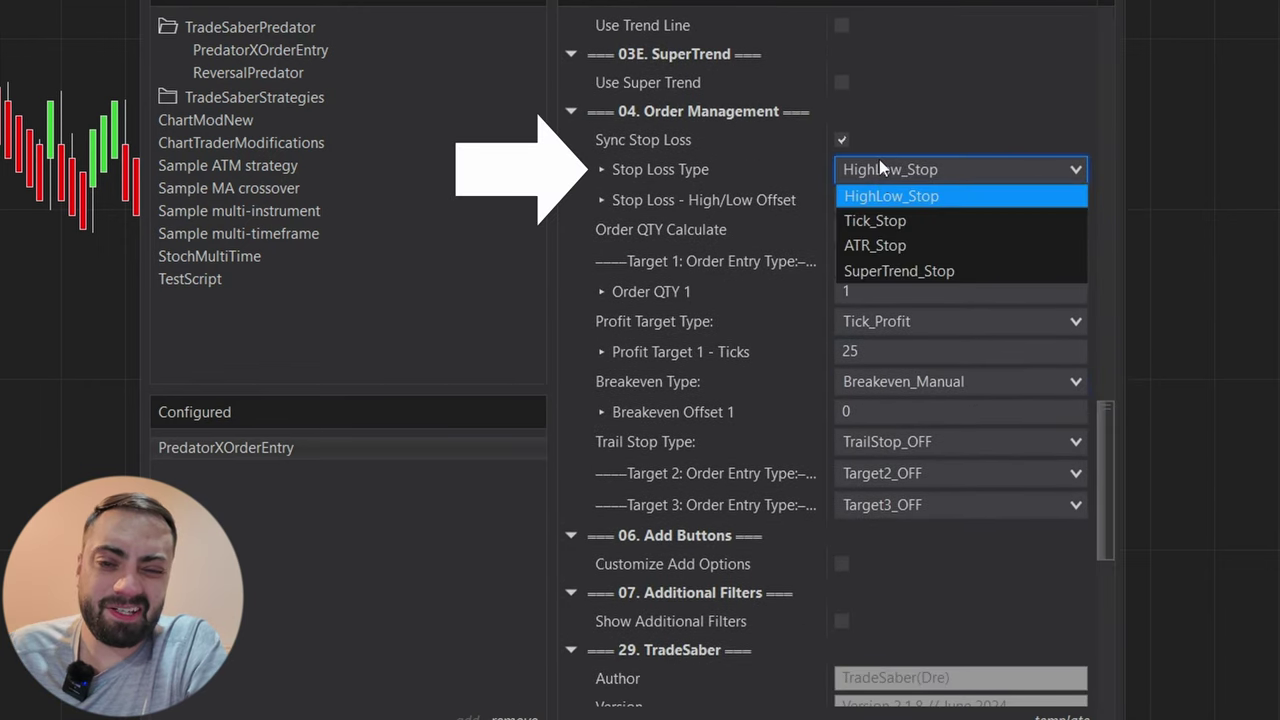
click(878, 247)
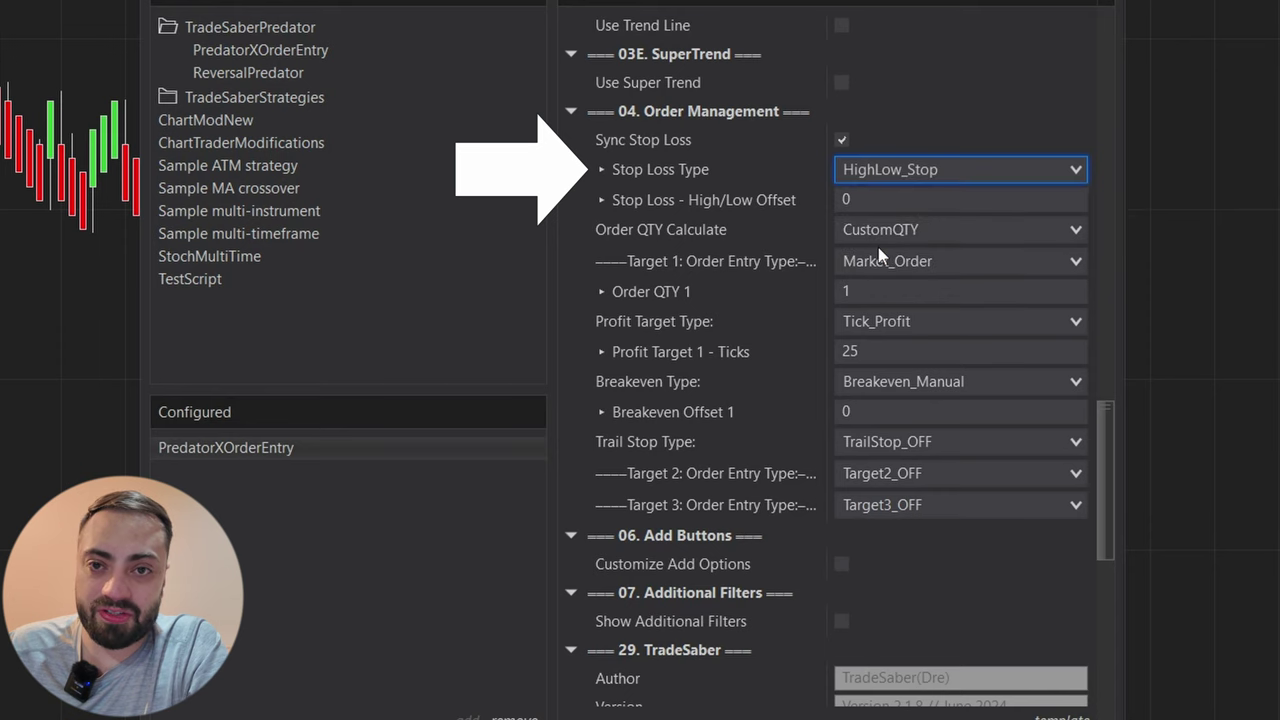
click(896, 282)
drag(896, 282, 850, 286)
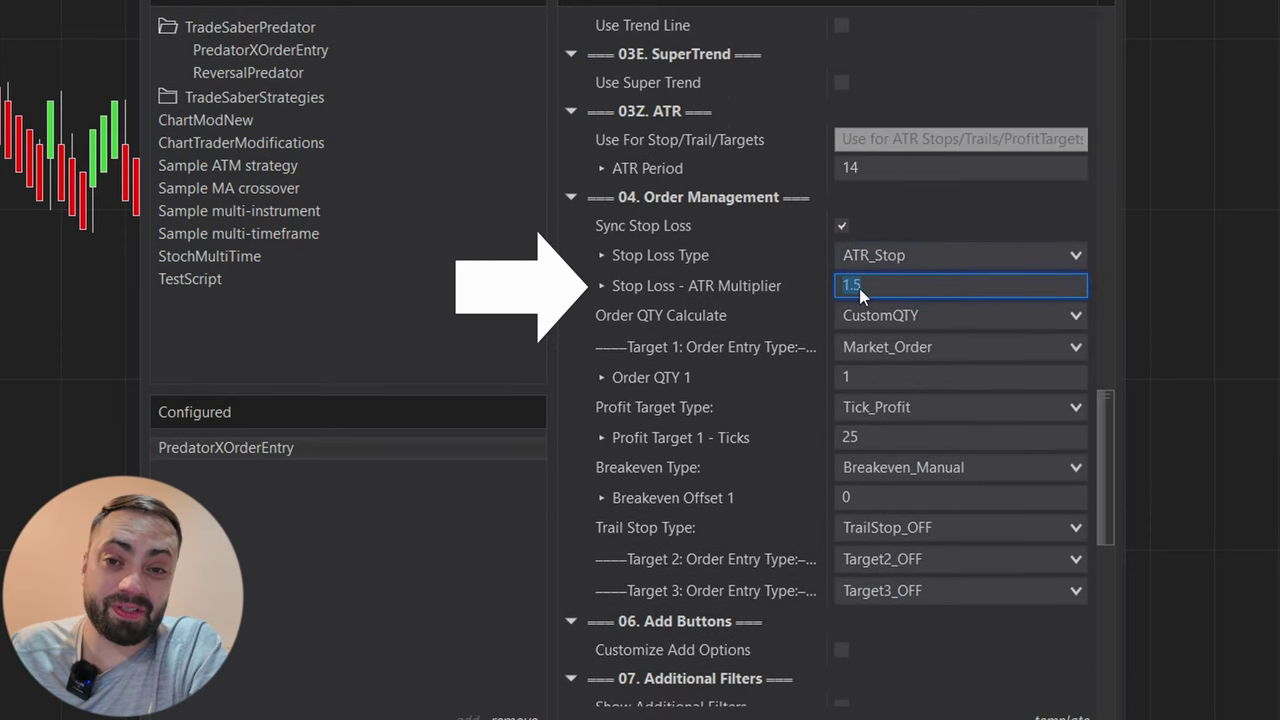
scroll(1109, 444, down, 1)
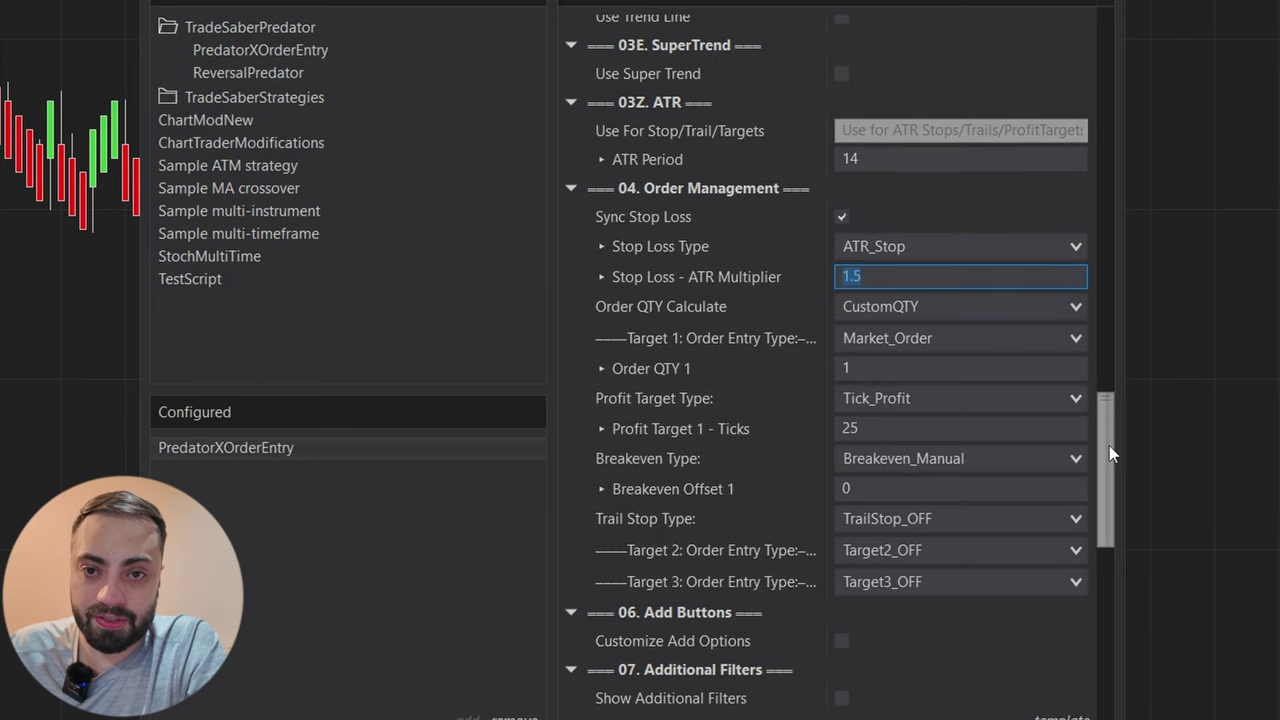
click(840, 350)
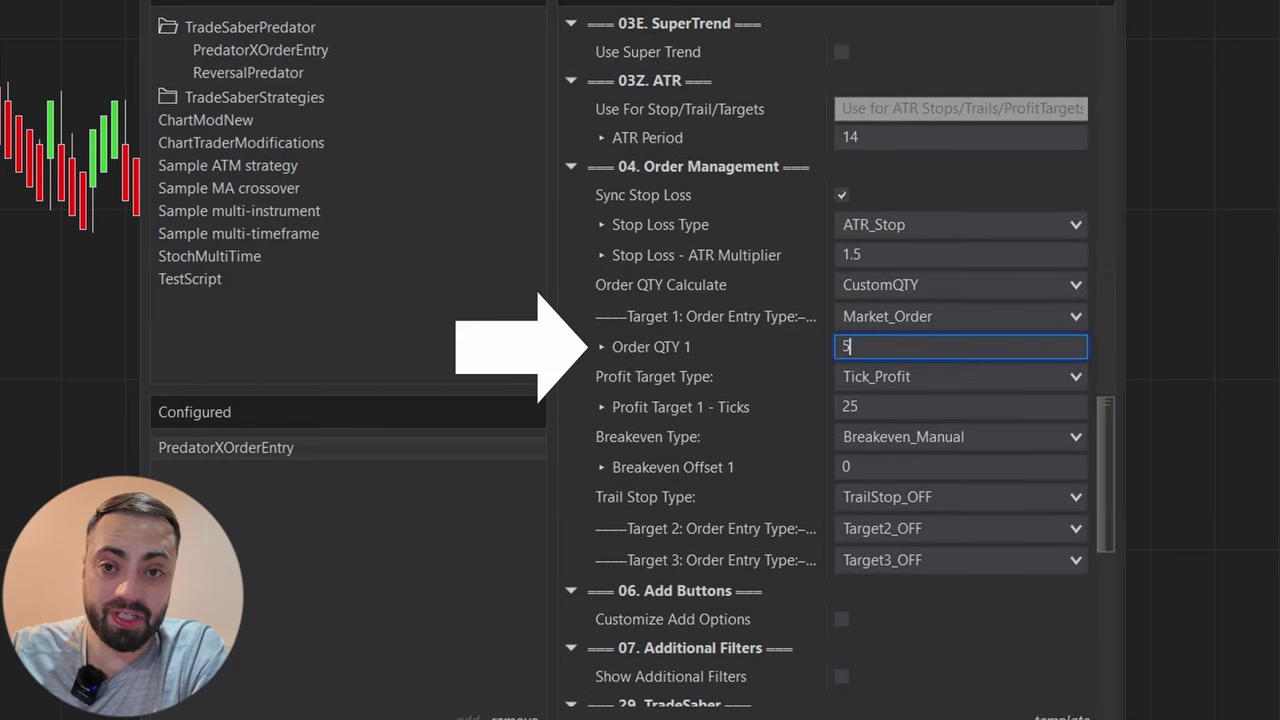
text(5)
Step: Make Target 1's profit target ATR_Profit with a 0.9 multiplier
click(884, 377)
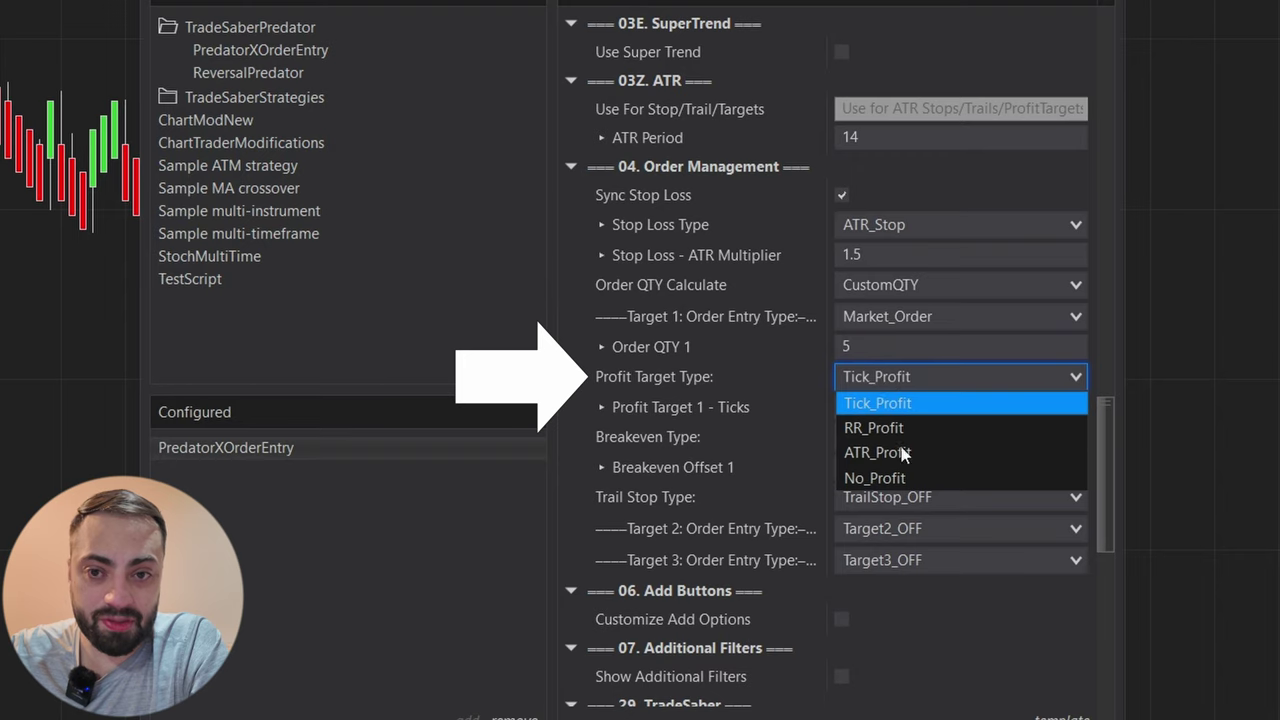
click(883, 453)
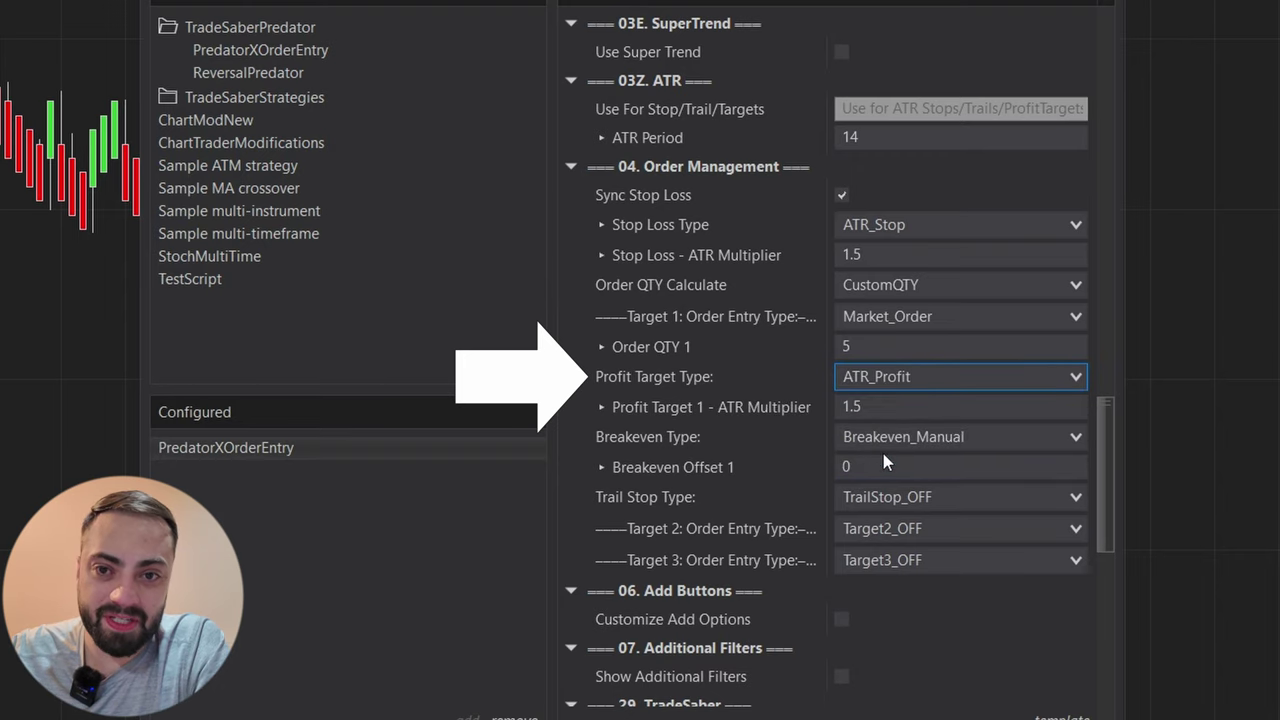
click(874, 408)
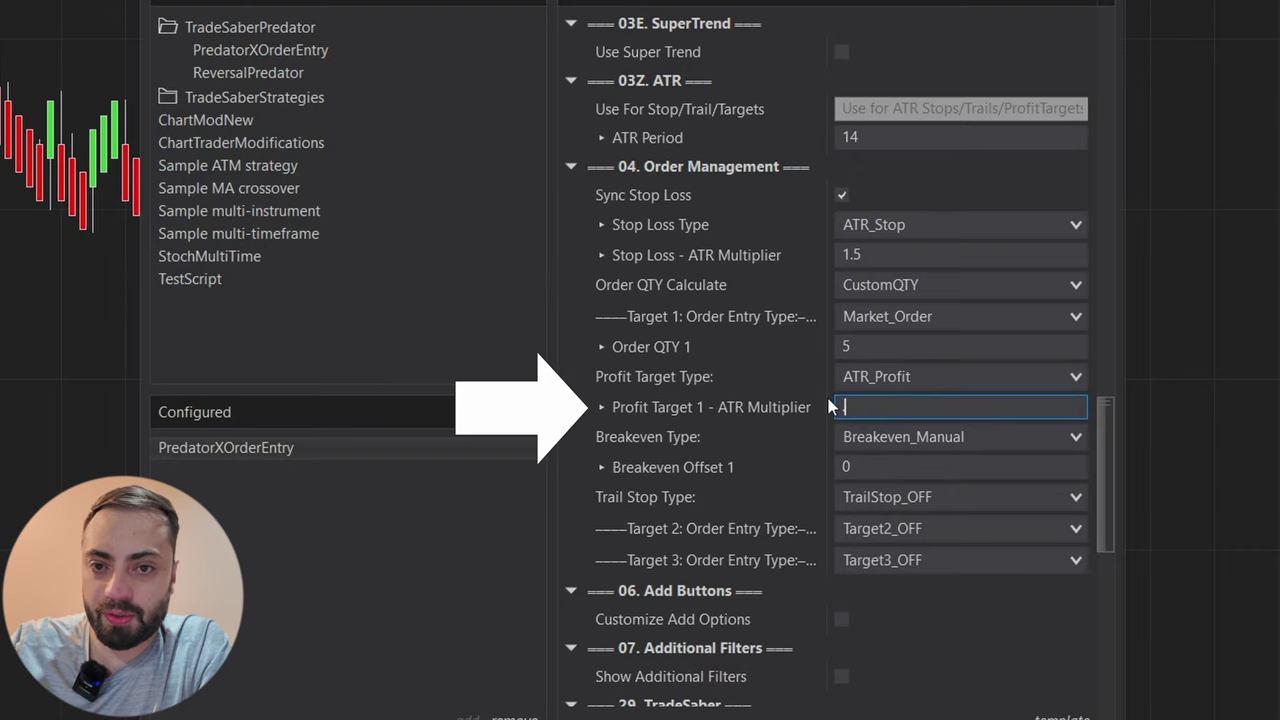
text(.9)
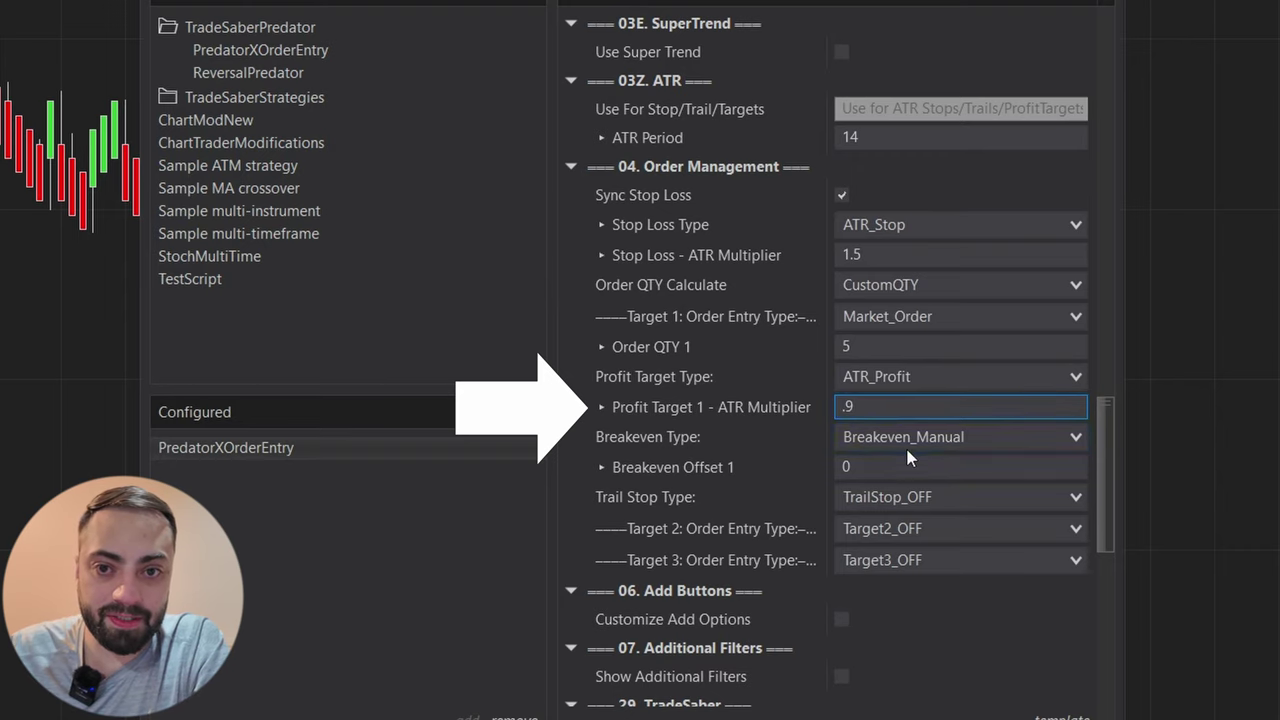
scroll(1093, 405, down, 1)
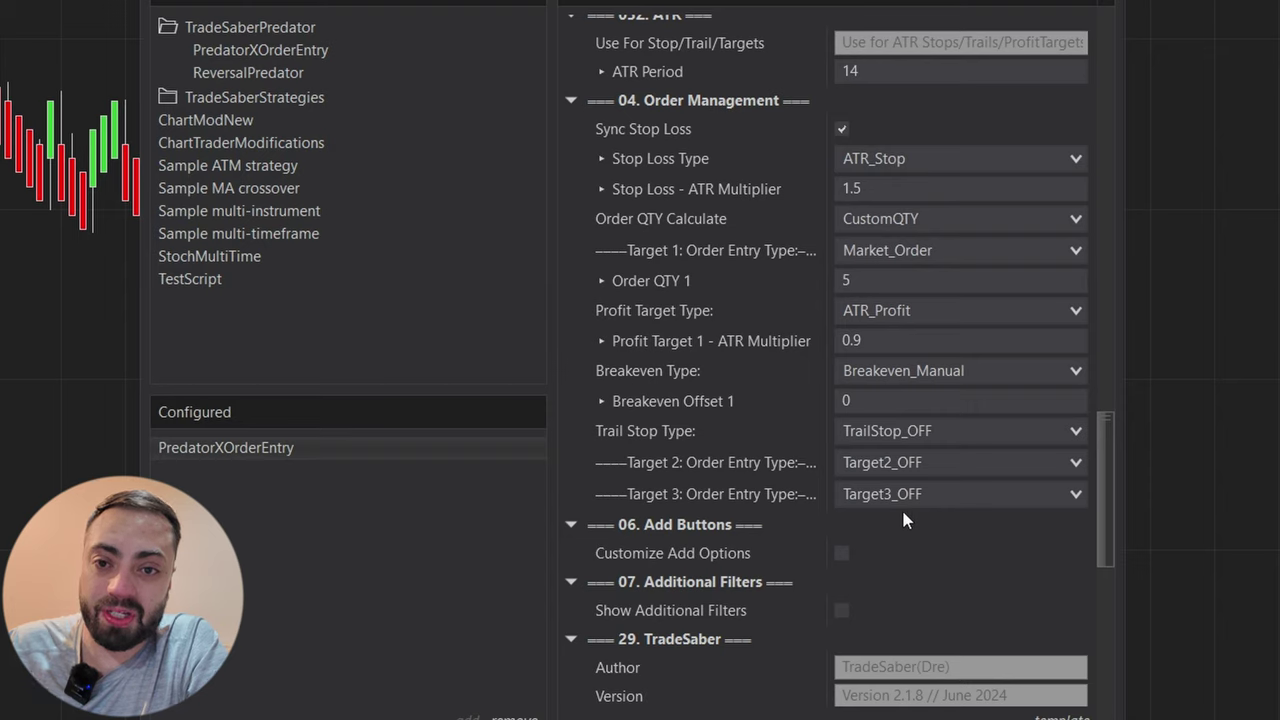
Step: Make Target 2 a Market_Order with Order QTY 2 set to 3
click(883, 460)
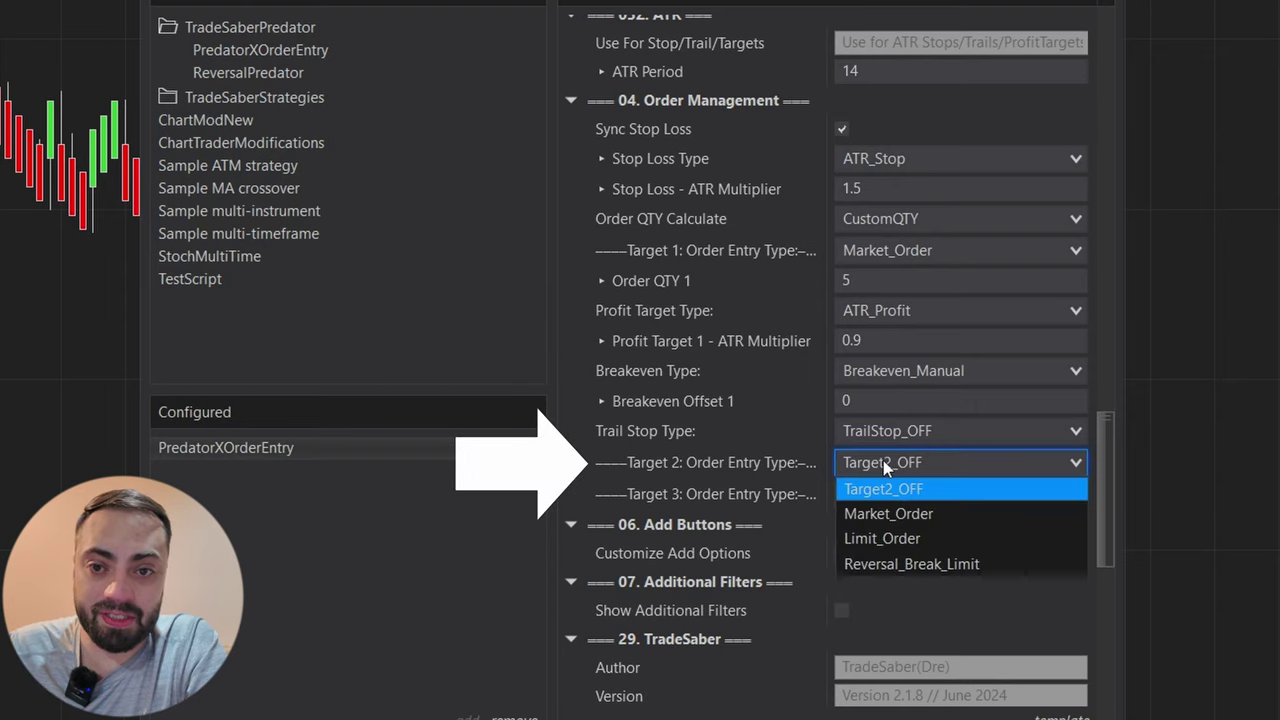
click(893, 513)
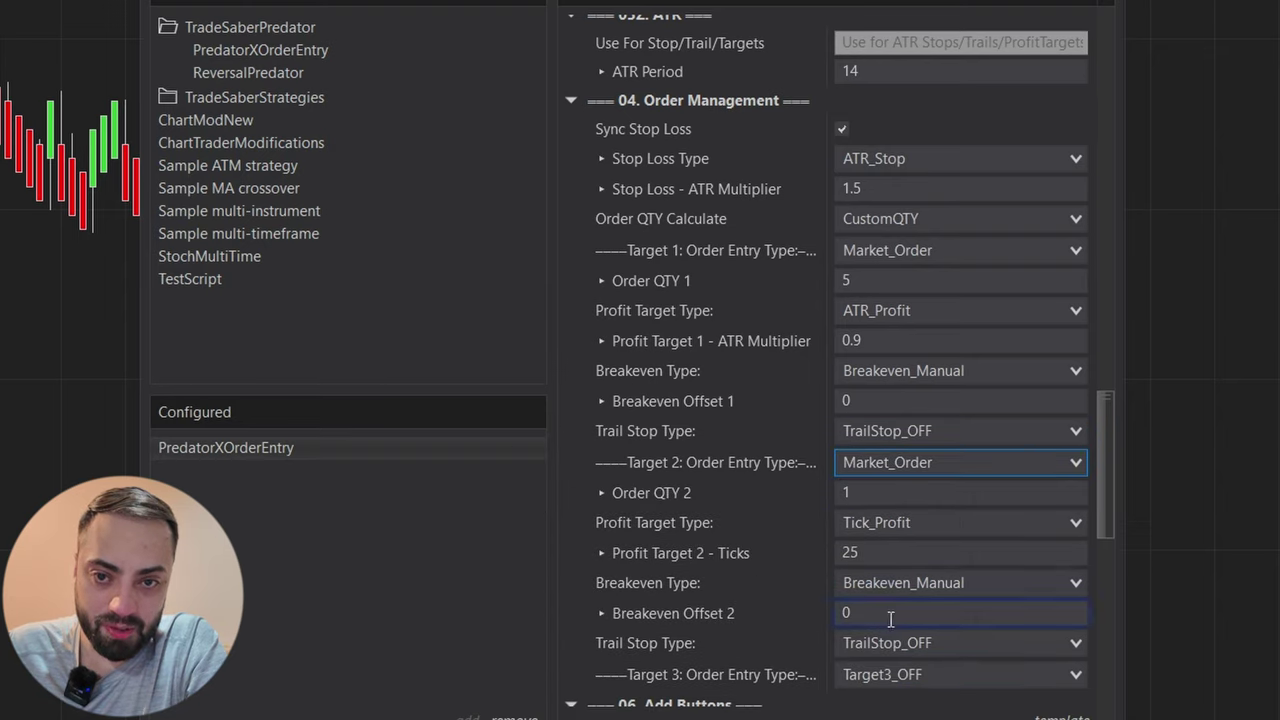
click(1066, 487)
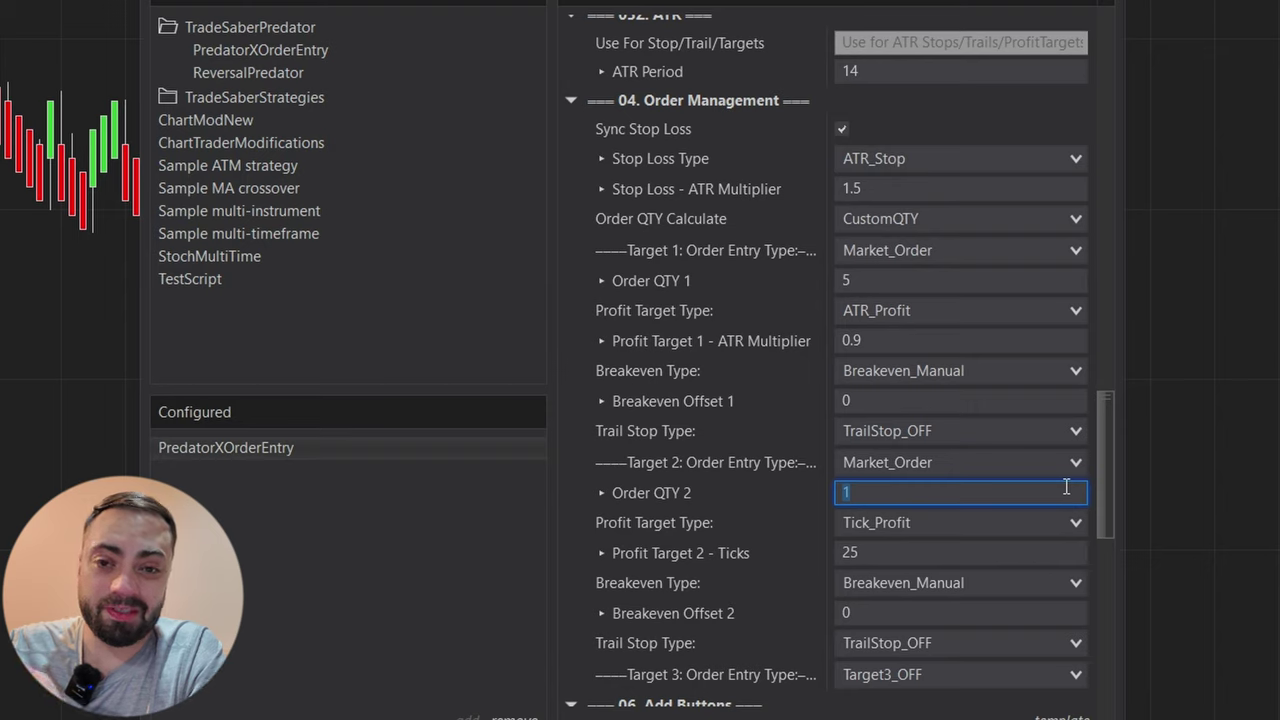
text(3)
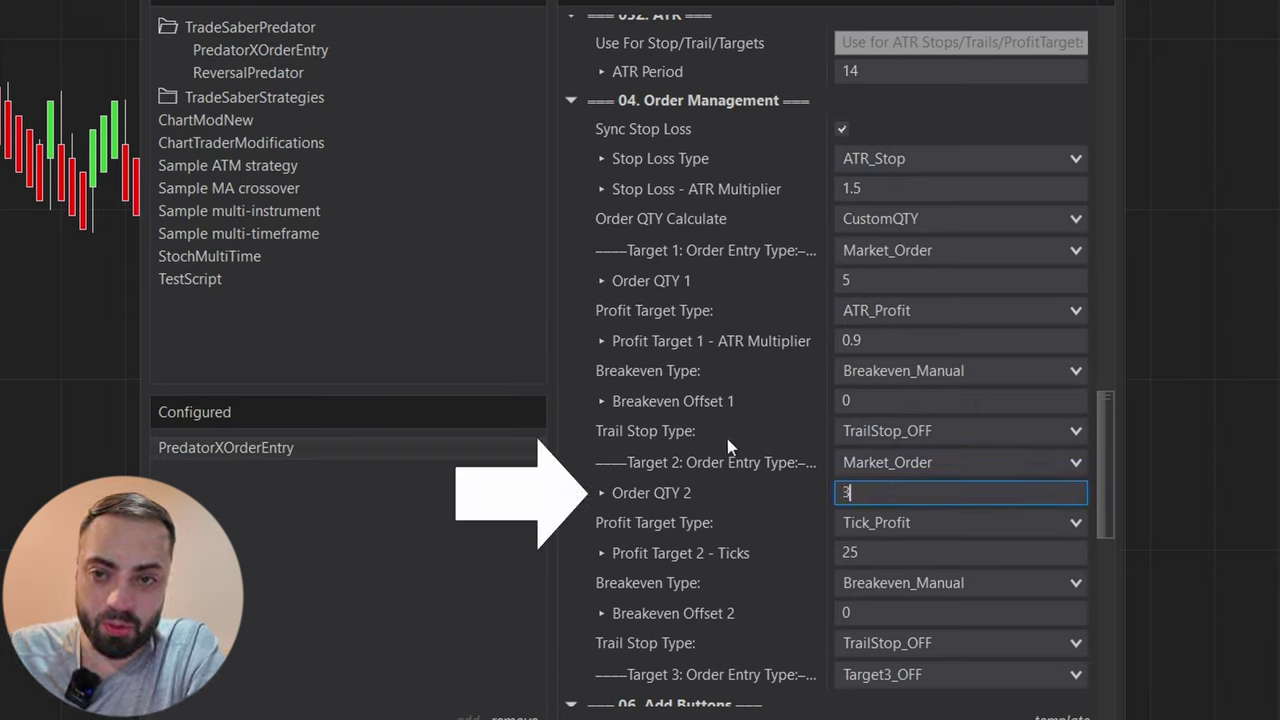
click(877, 278)
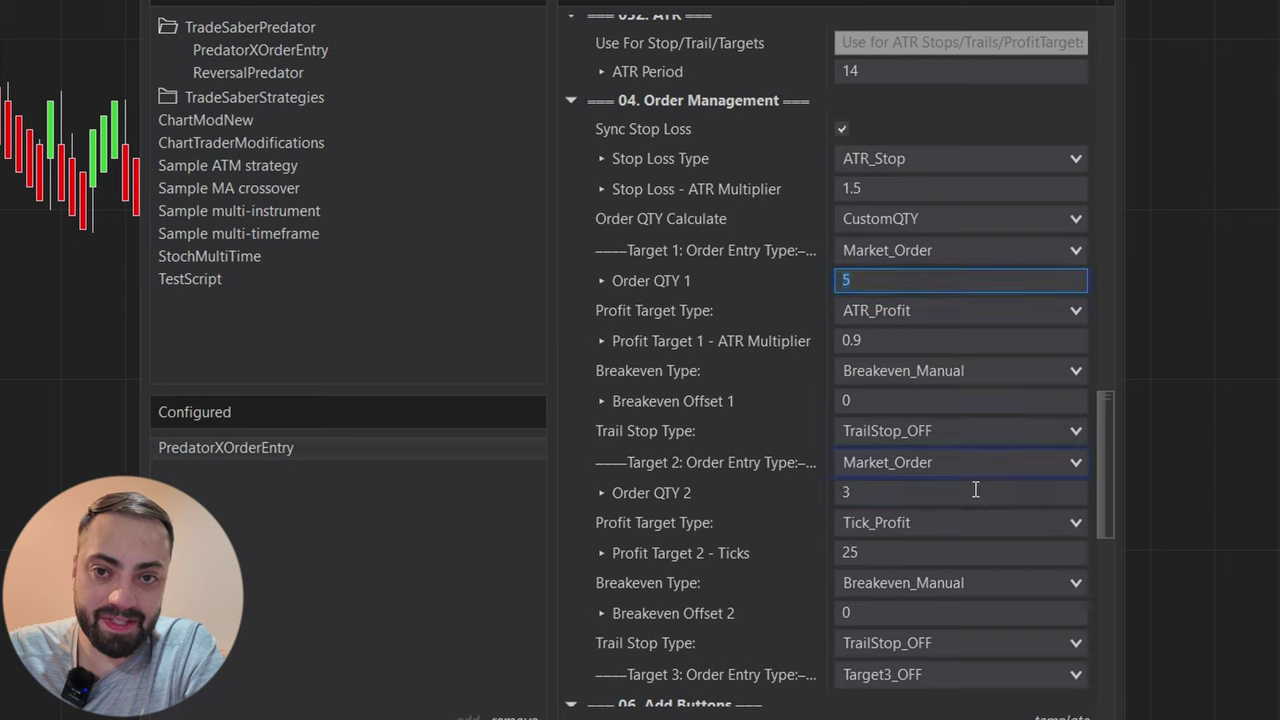
Step: Switch Target 2's profit target to ATR_Profit and start entering the 1.8 multiplier
click(888, 494)
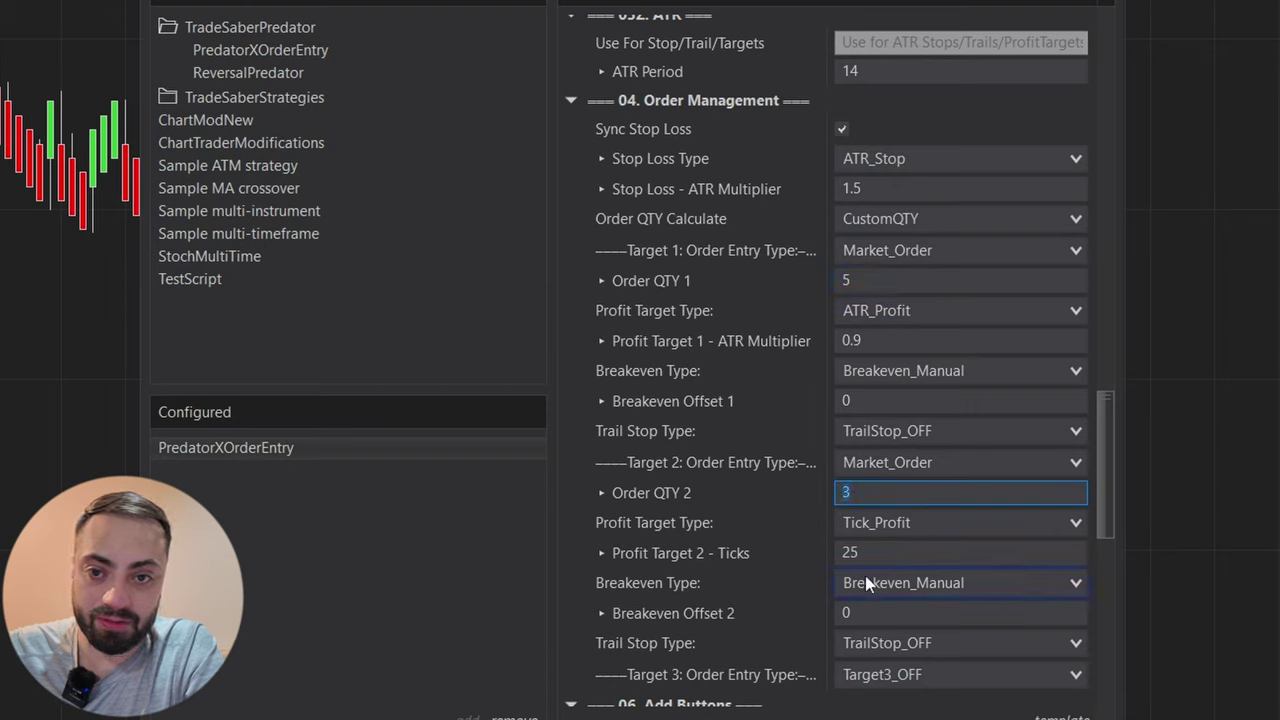
click(869, 523)
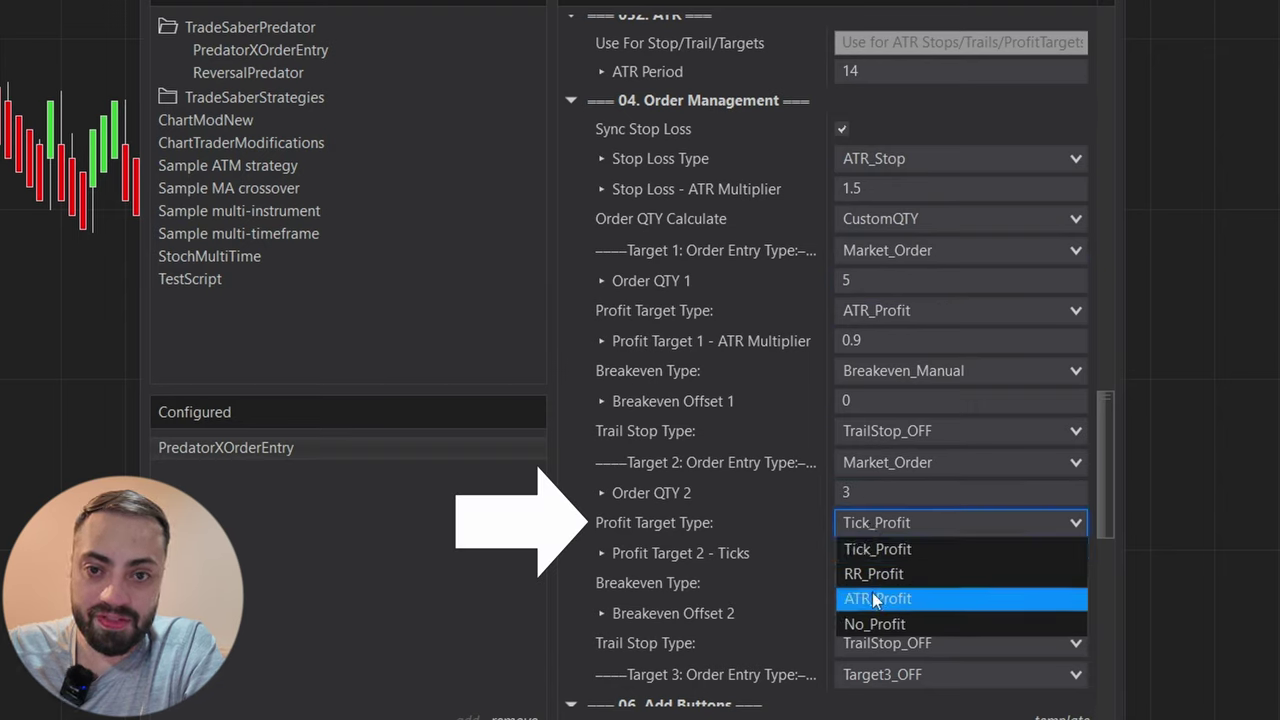
click(872, 597)
click(891, 545)
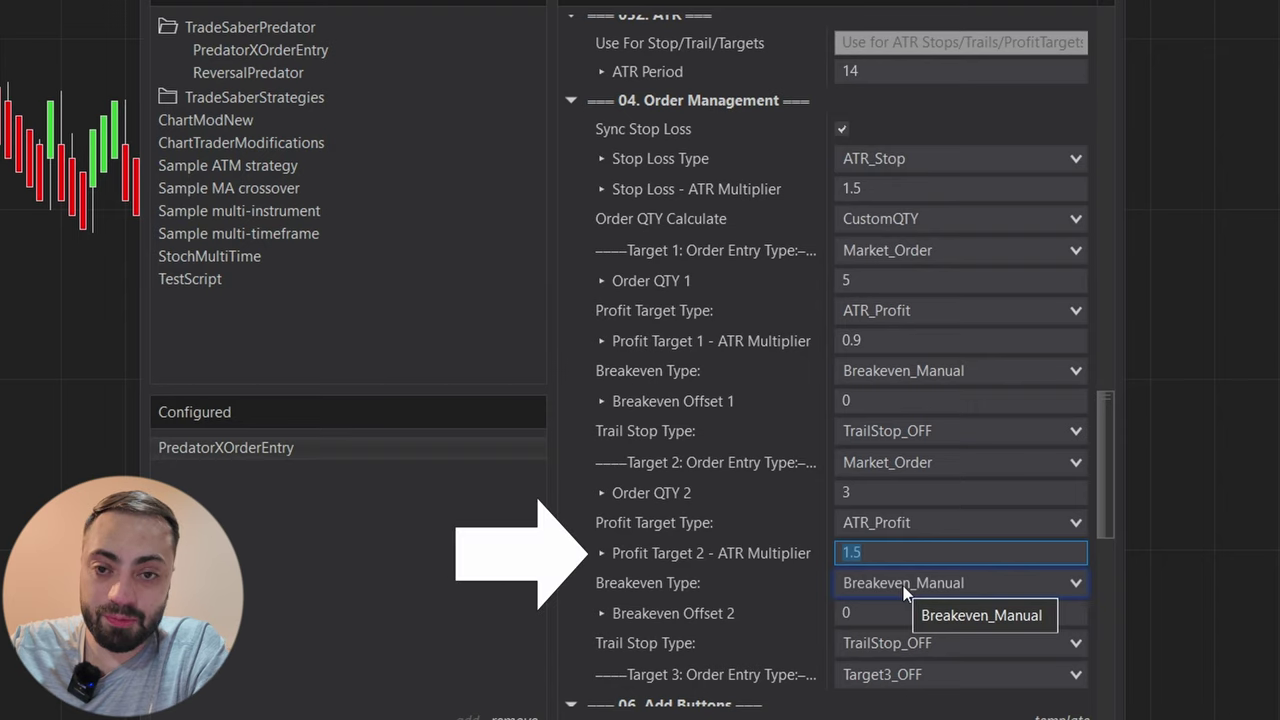
text(1)
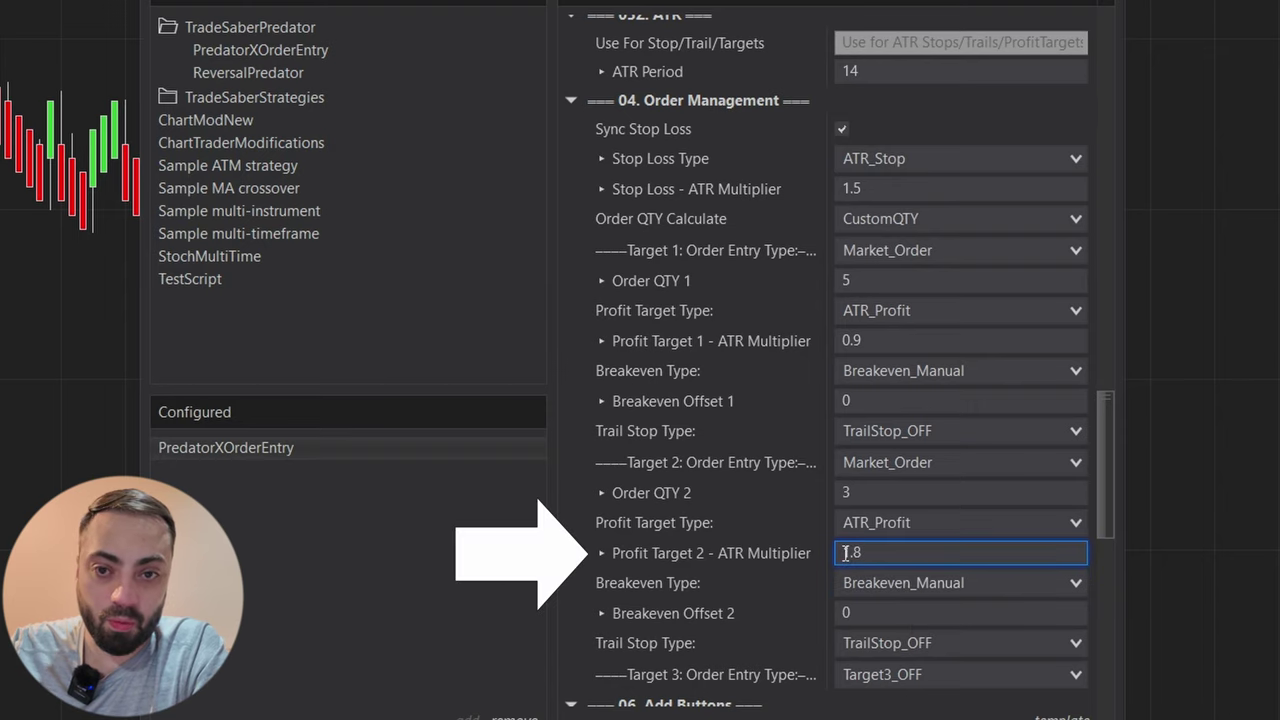
Step: Set Target 2's trail stop type to ATR
scroll(900, 588, down, 1)
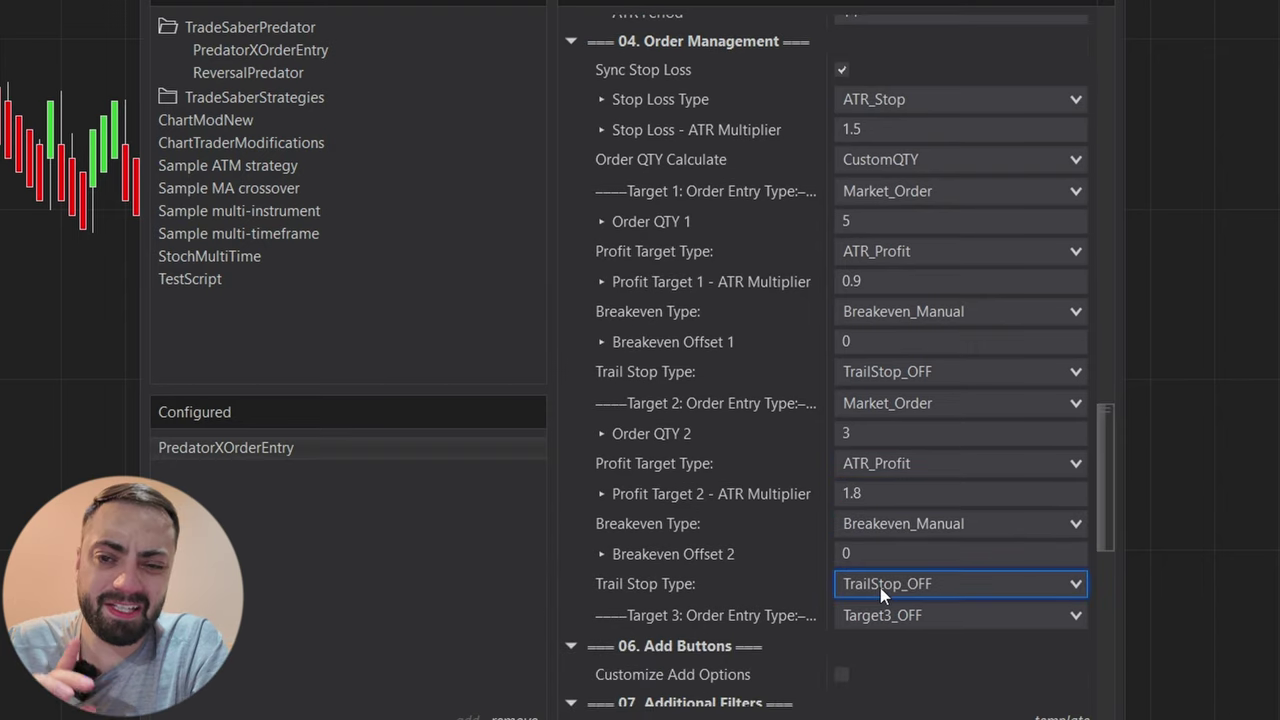
click(880, 587)
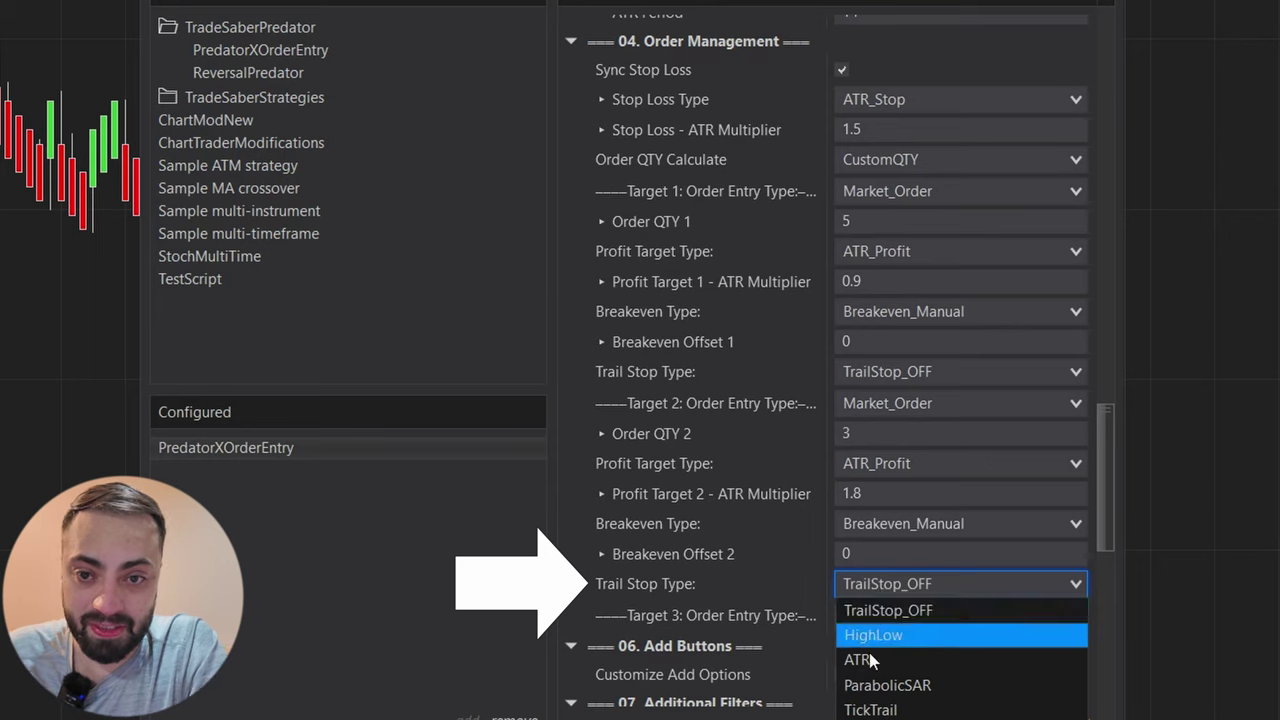
click(868, 656)
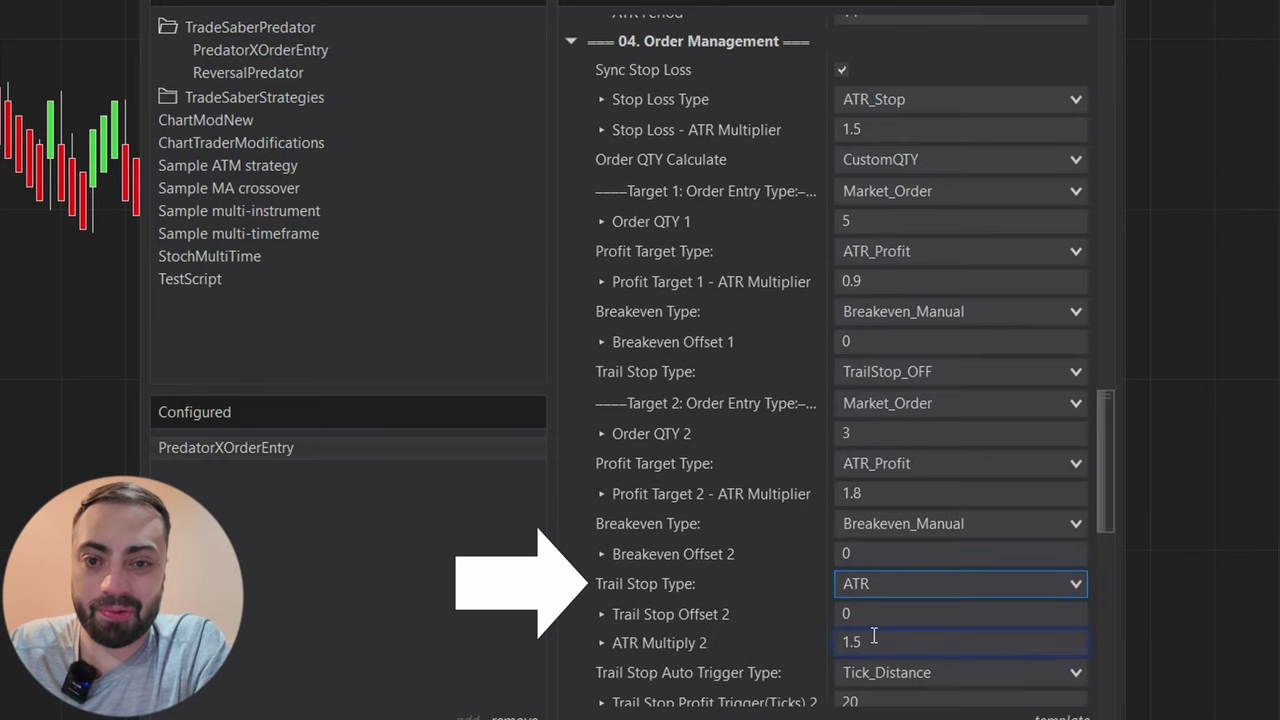
Step: Trigger Target 2's trail stop by ATR_Distance with a 0.9 profit trigger
scroll(858, 473, down, 3)
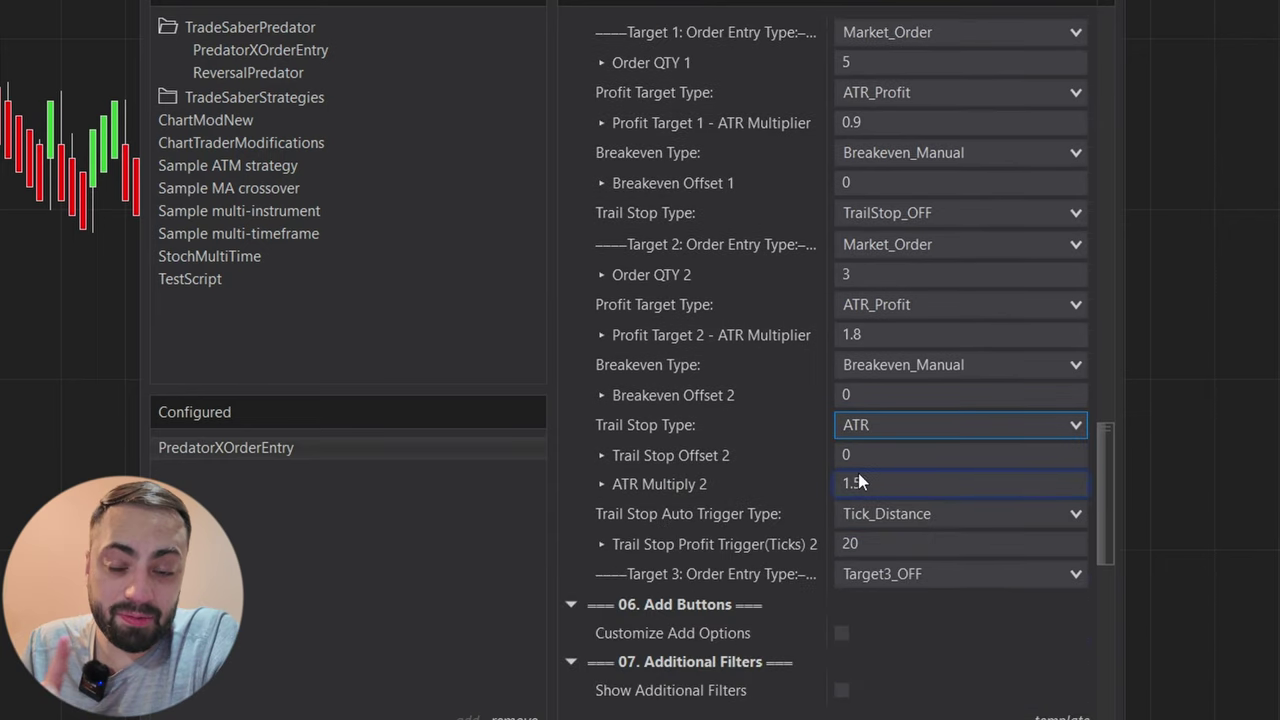
click(888, 515)
click(891, 587)
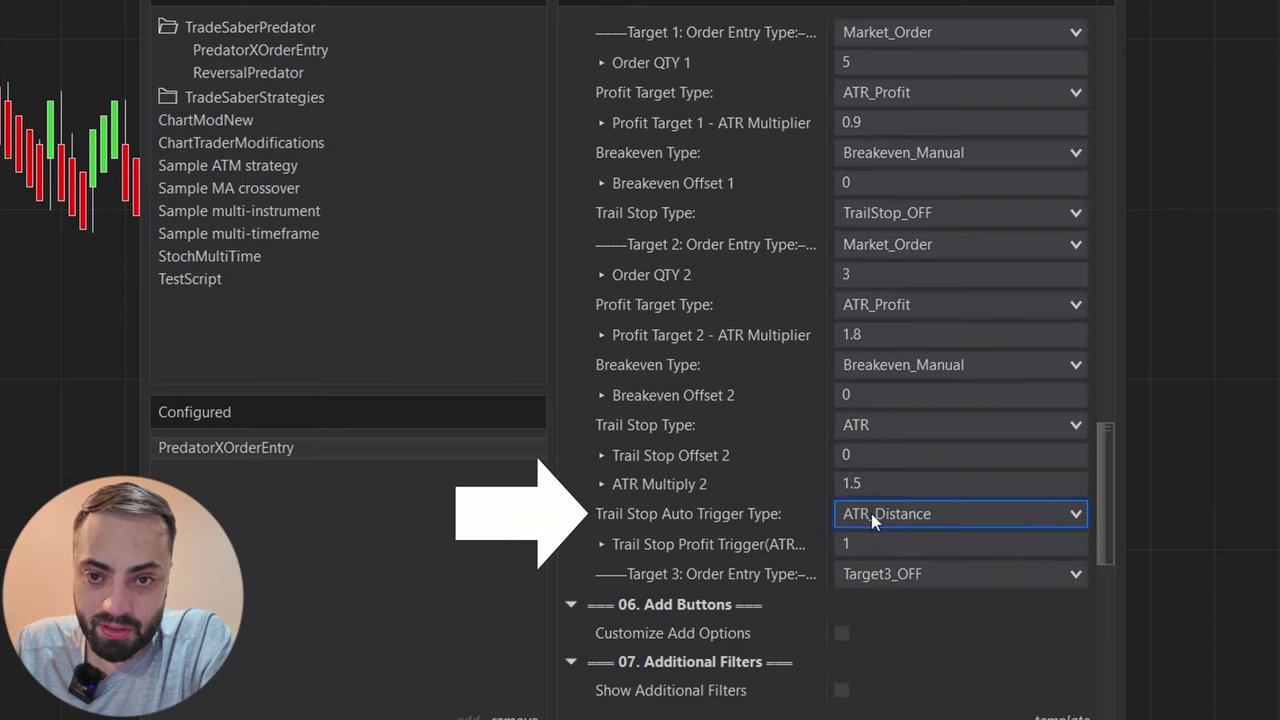
click(877, 546)
key(BackSpace)
text(.9)
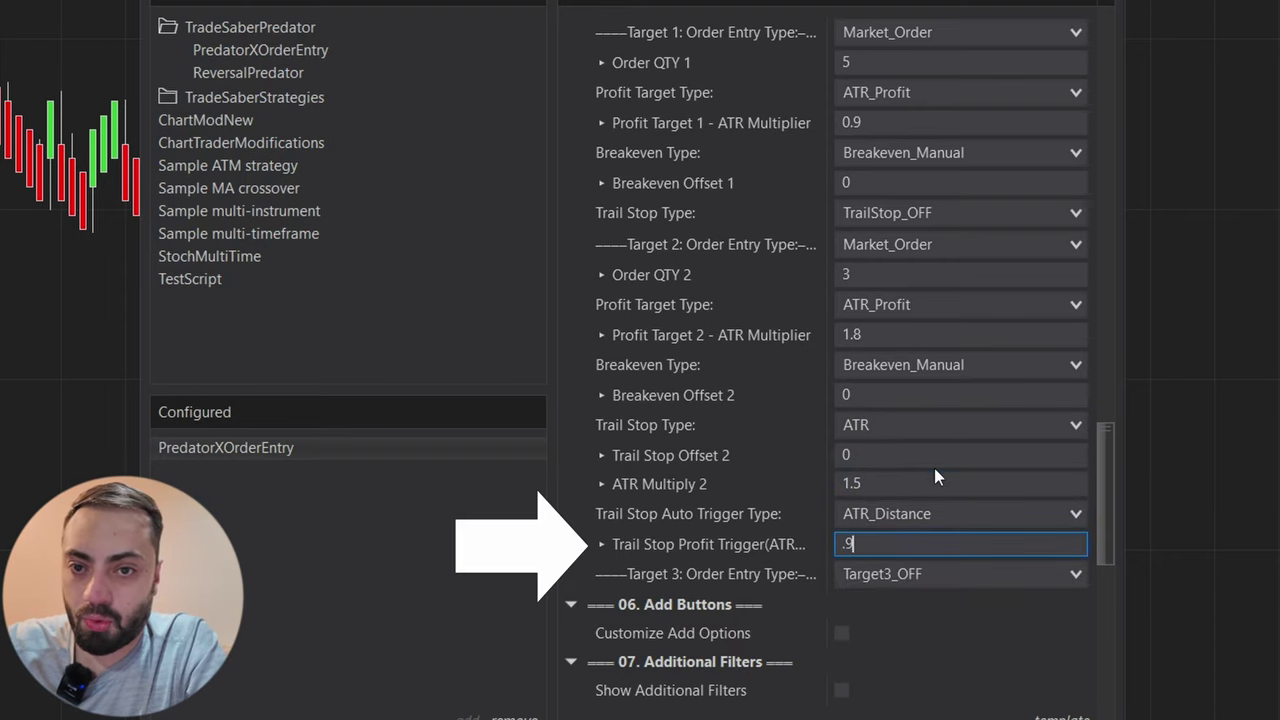
scroll(1101, 455, up, 1)
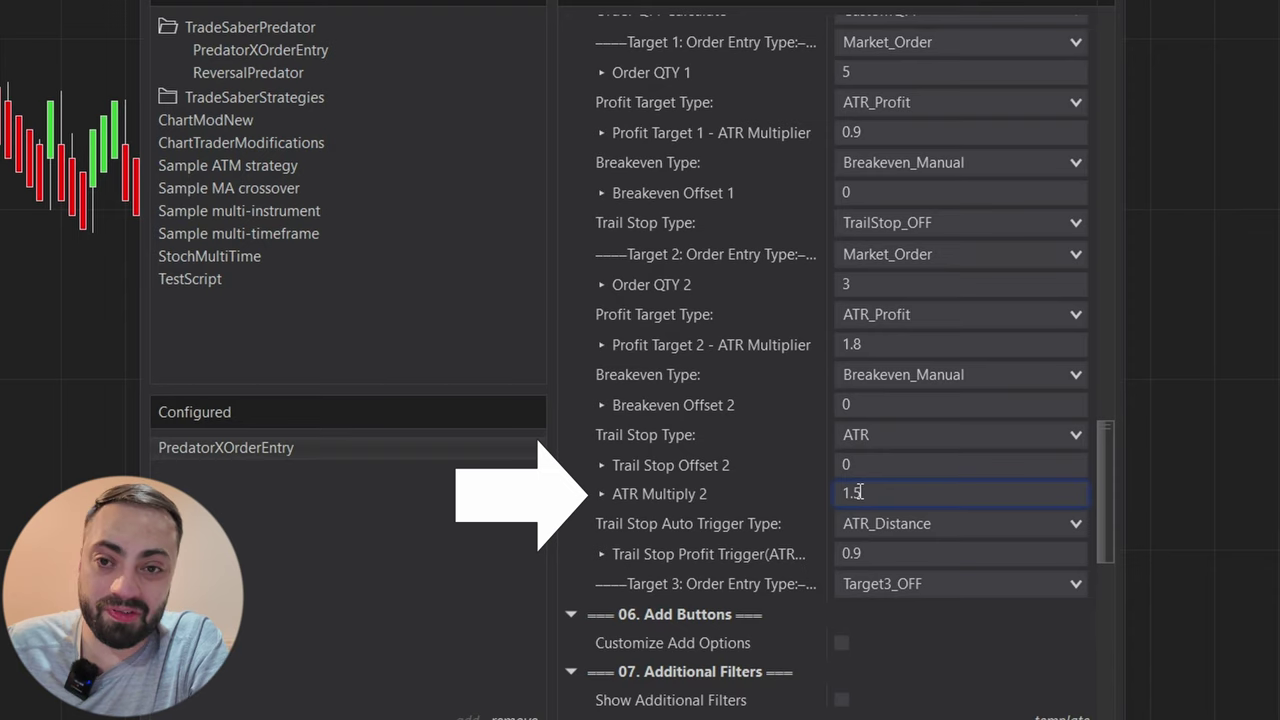
Step: Make Target 3 a Market_Order with No_Profit as its profit target
click(870, 587)
click(905, 640)
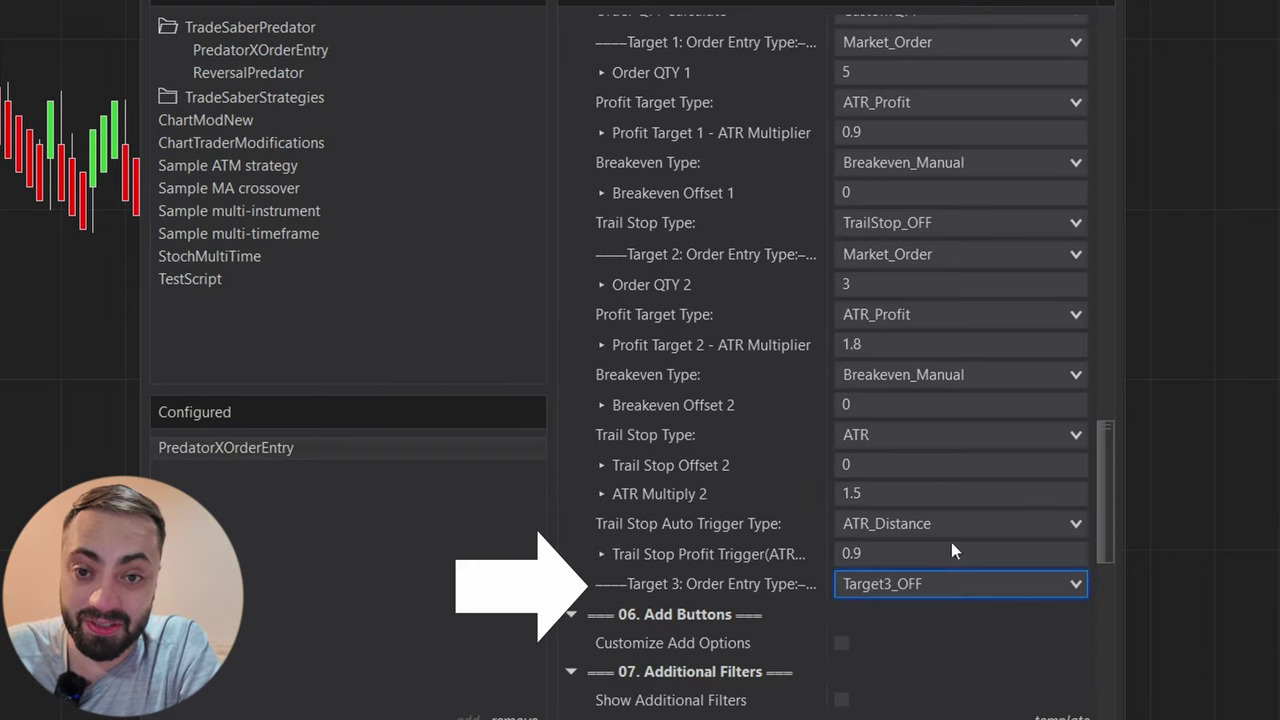
drag(1103, 485, 1111, 545)
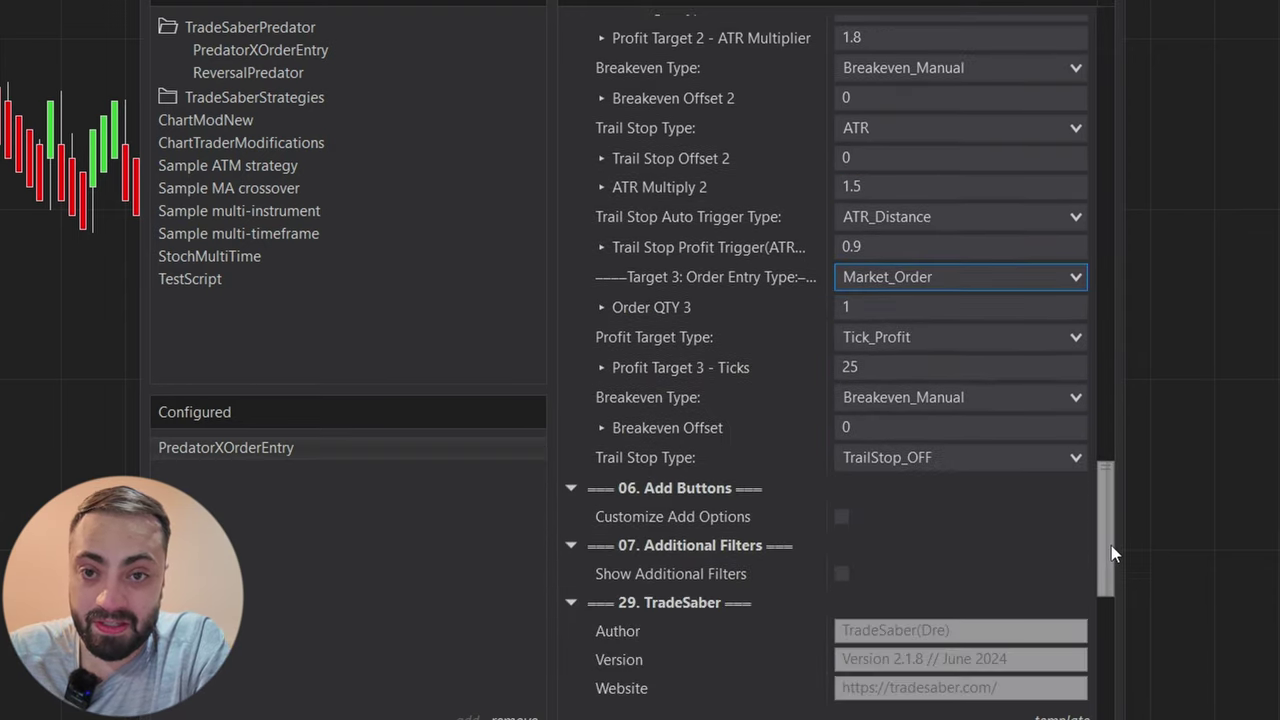
click(885, 340)
click(909, 438)
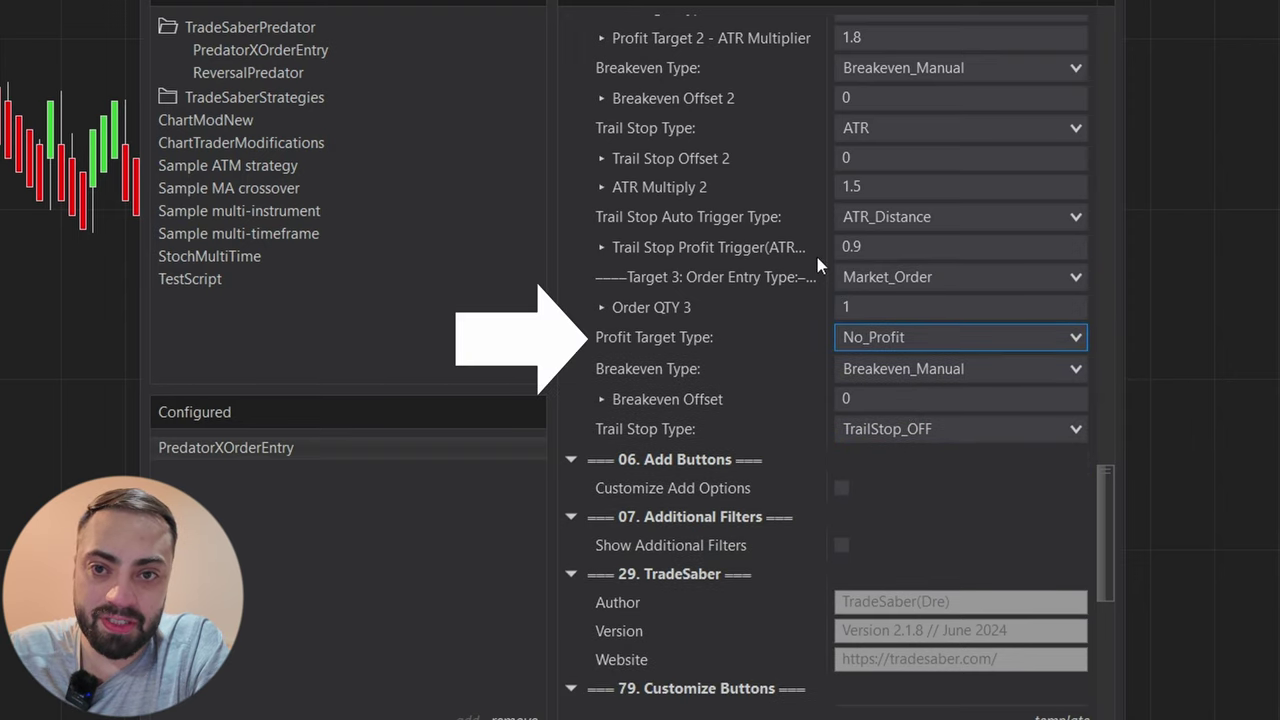
Step: Give Target 3 an ATR trail stop auto-triggered by ATR_Distance
click(880, 430)
click(879, 492)
click(830, 428)
click(865, 506)
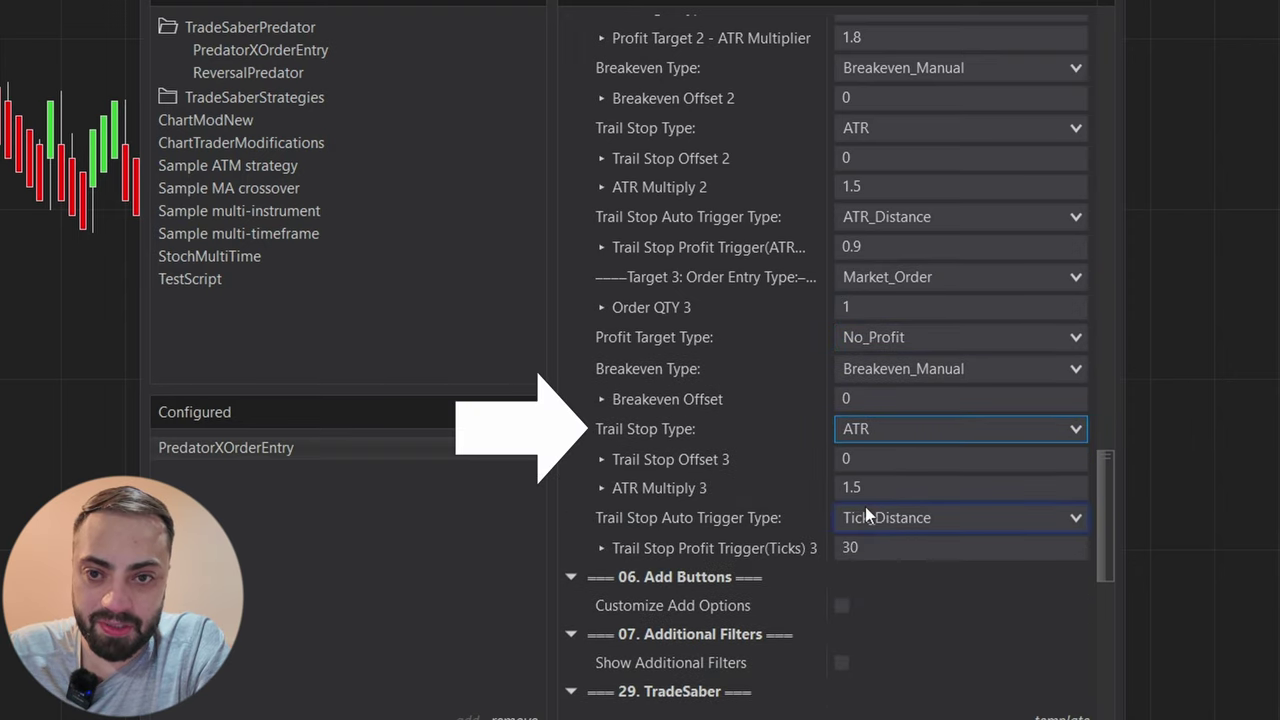
click(889, 518)
click(889, 518)
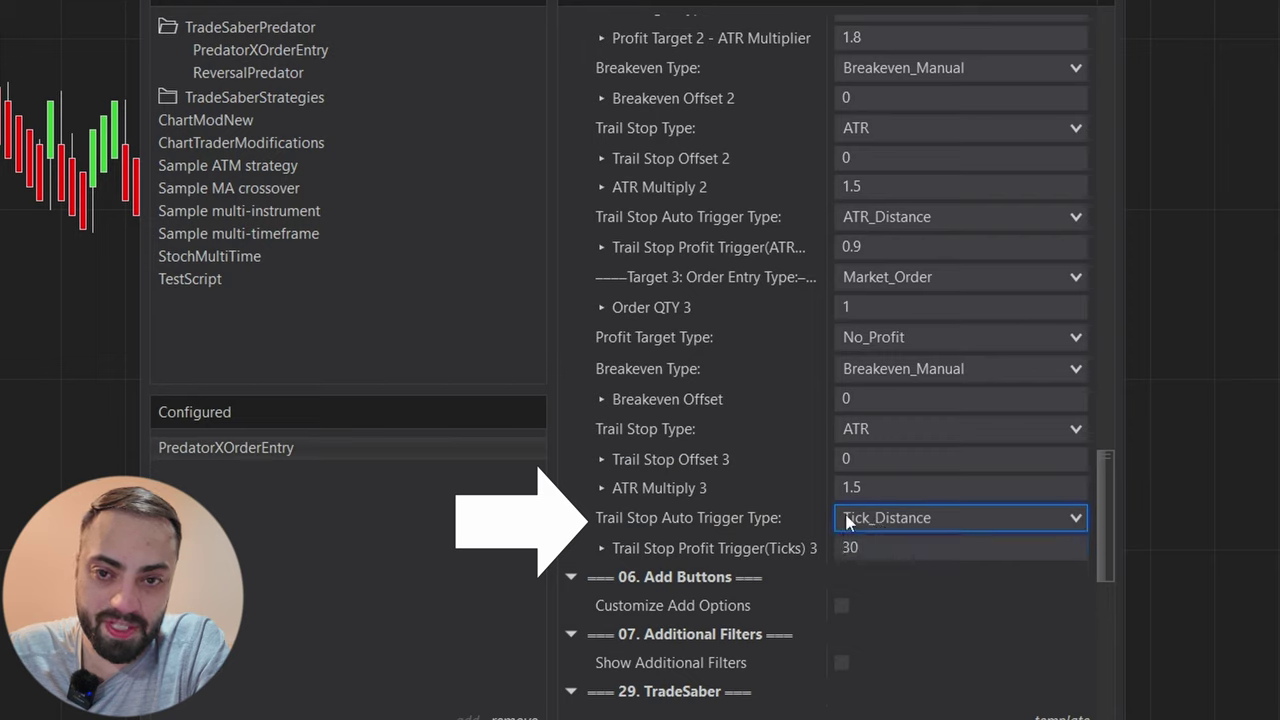
click(877, 524)
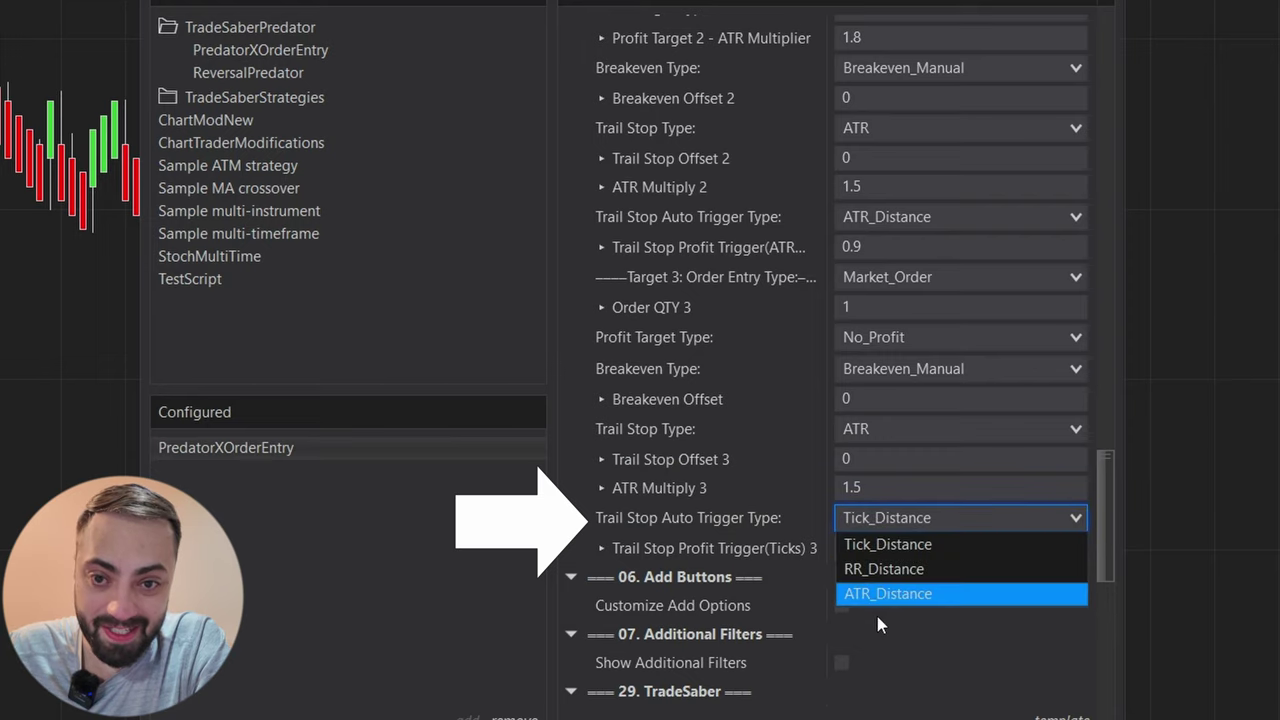
click(875, 600)
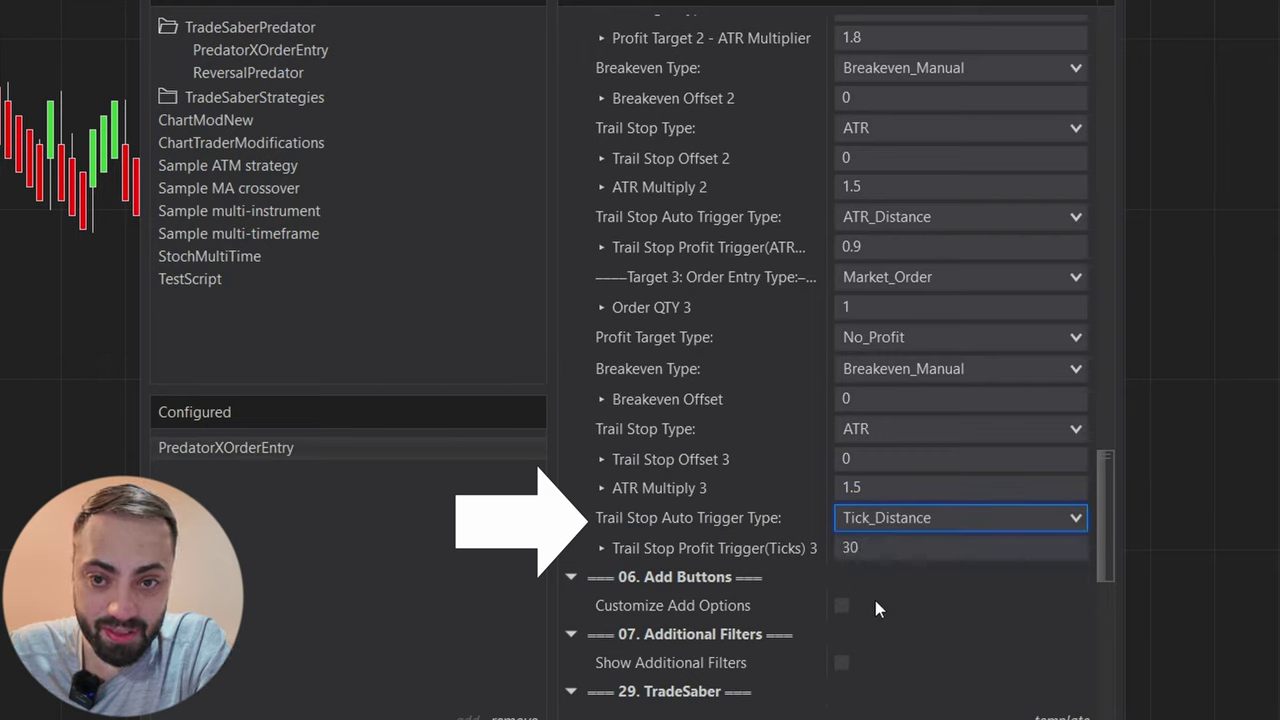
Step: Change ATR Multiply 3 from 1.5 to 2.5
click(878, 489)
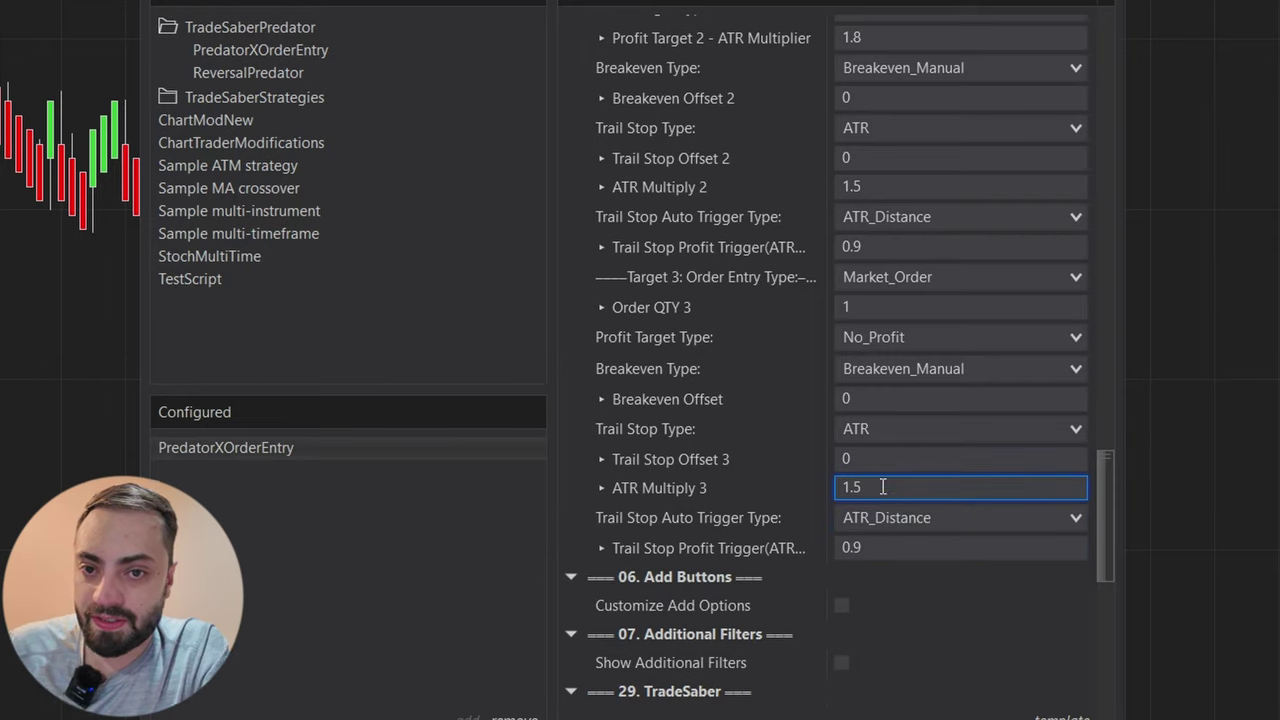
key(ctrl+a)
key(BackSpace)
text(2.5)
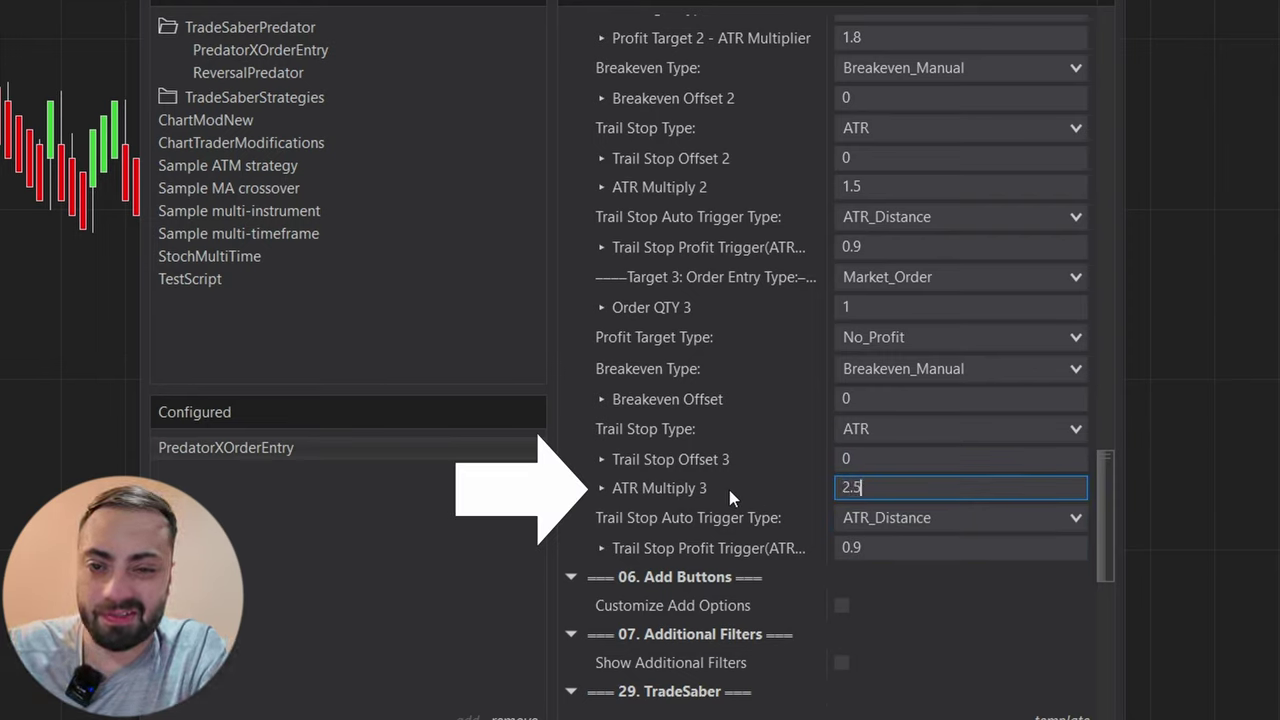
click(651, 490)
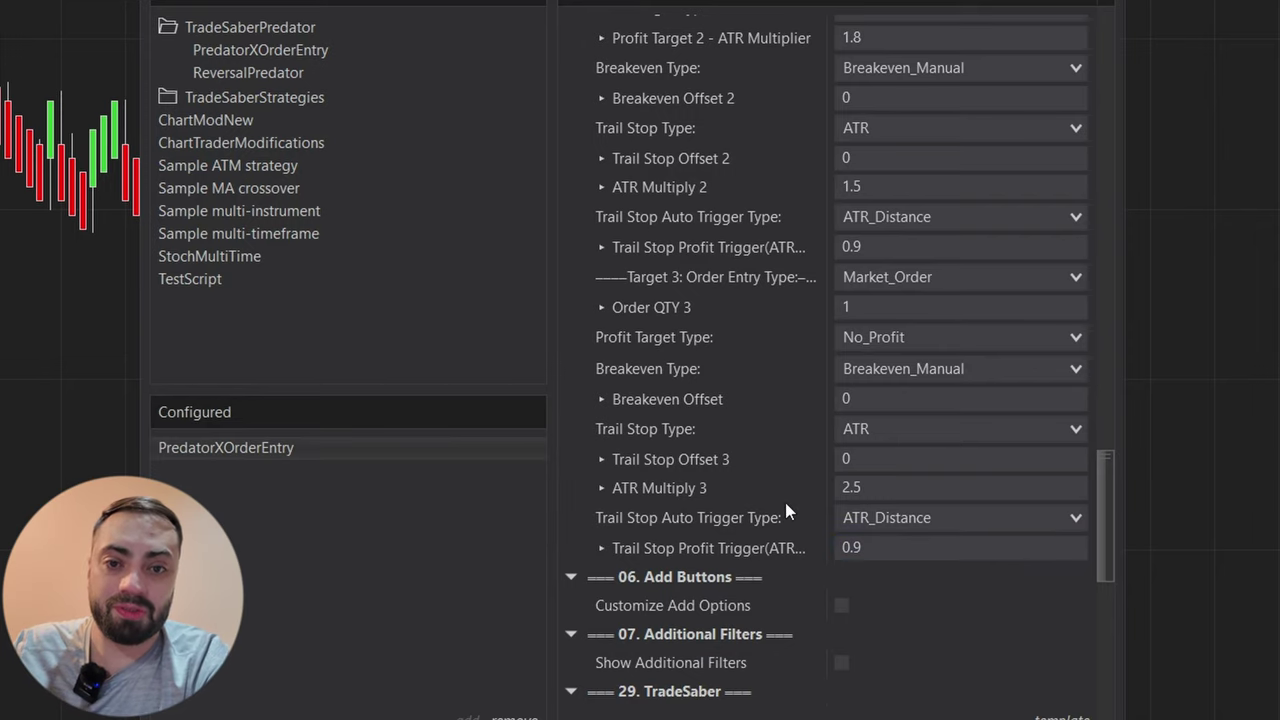
scroll(785, 510, up, 1)
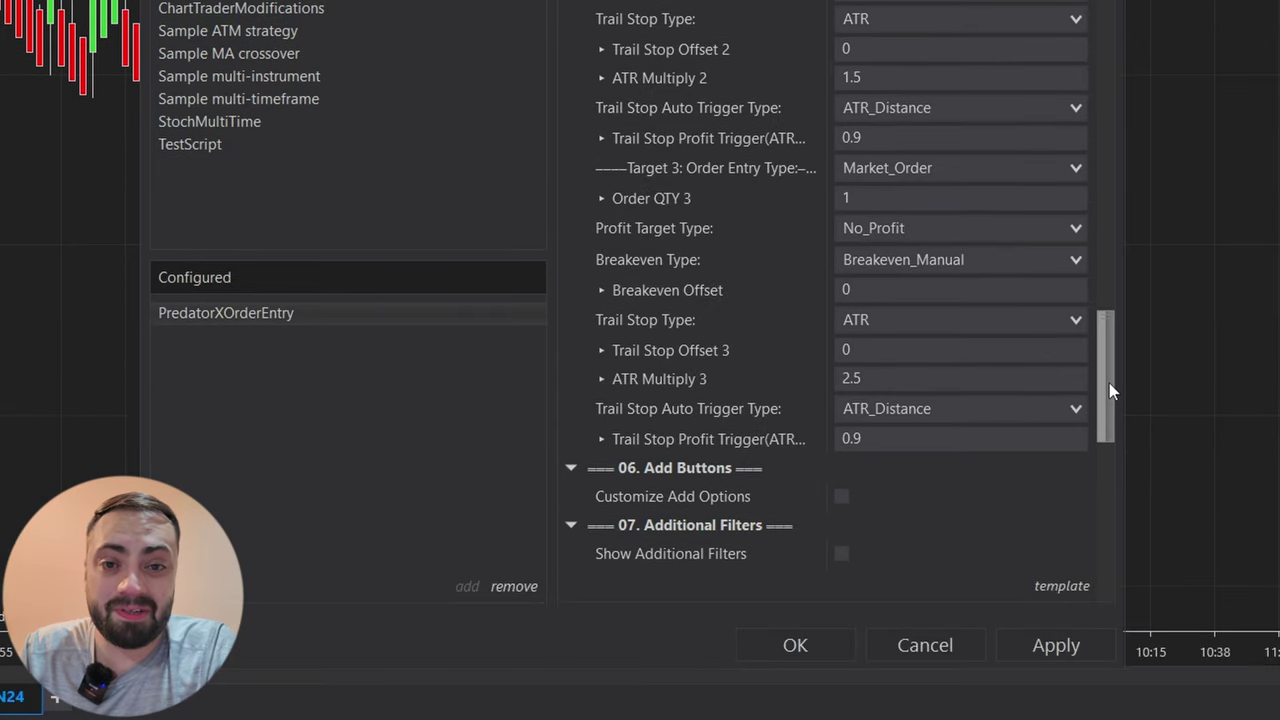
Step: Apply the settings, enable PredatorXOrderEntry on the chart, and run Market Replay at 10x
click(1066, 646)
click(831, 645)
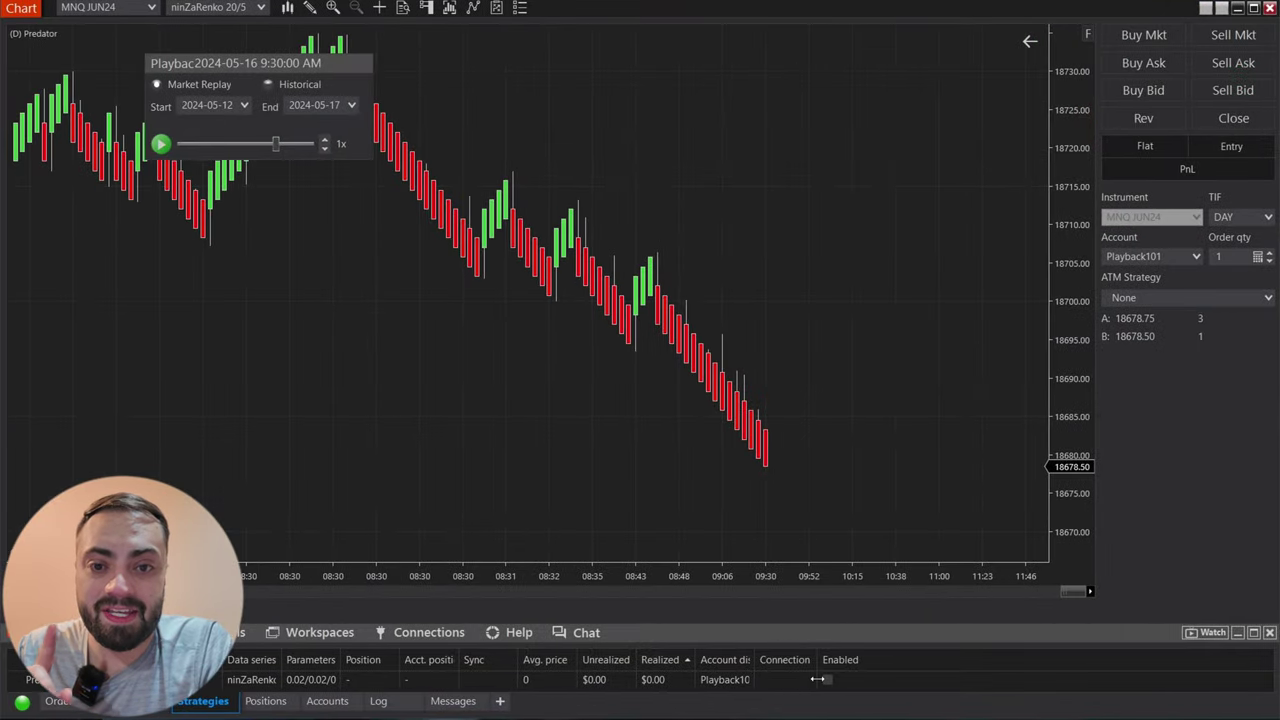
click(826, 681)
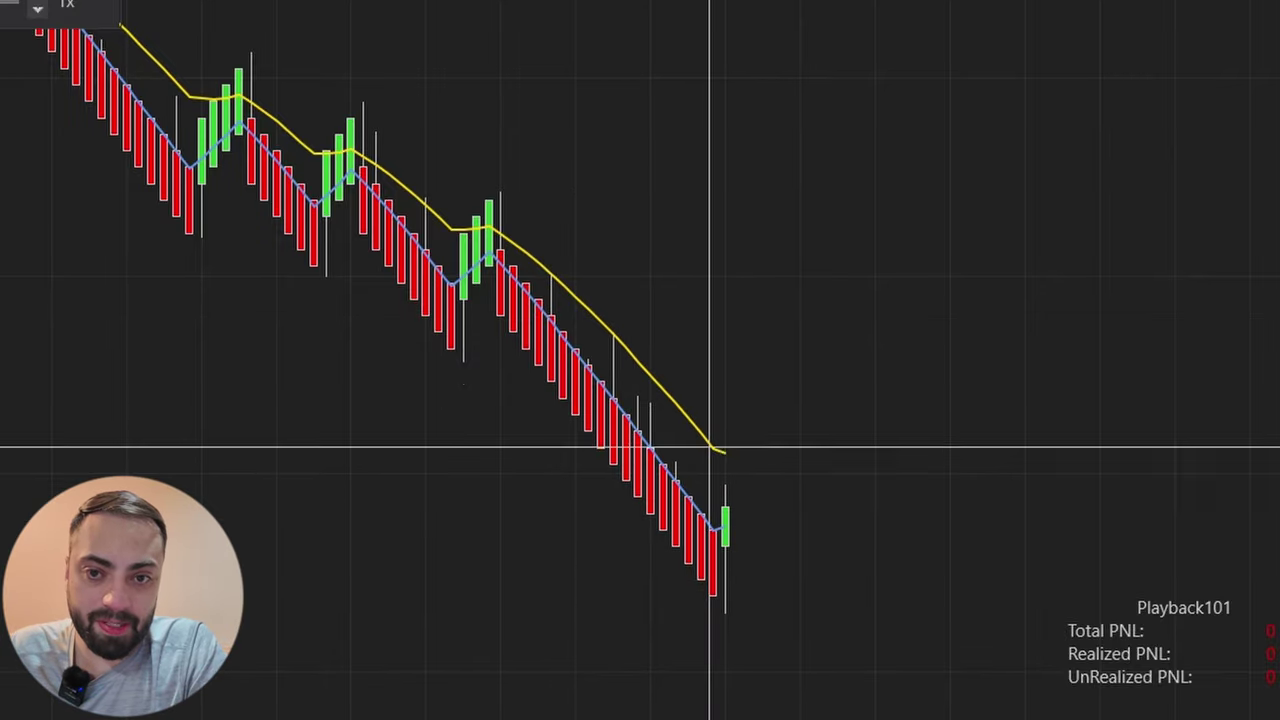
click(35, 8)
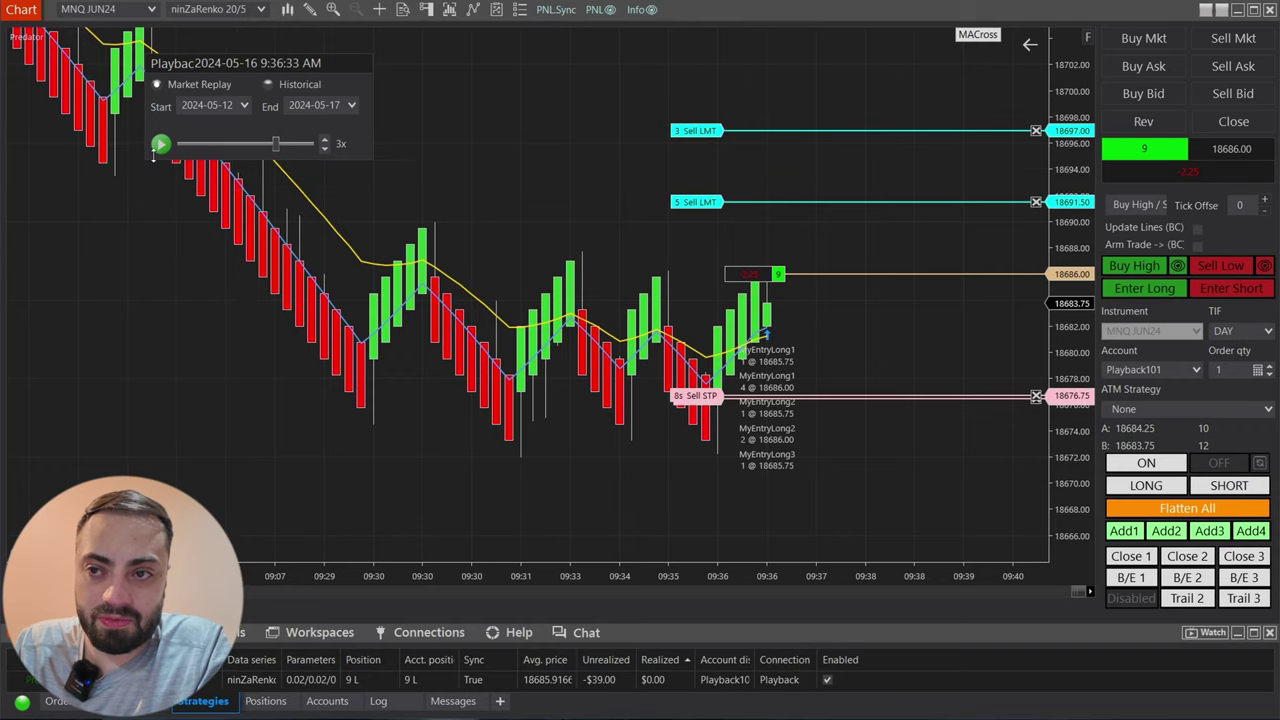
Step: Resume the replay and raise its speed through 8x, 15x and 30x to 500x
click(161, 145)
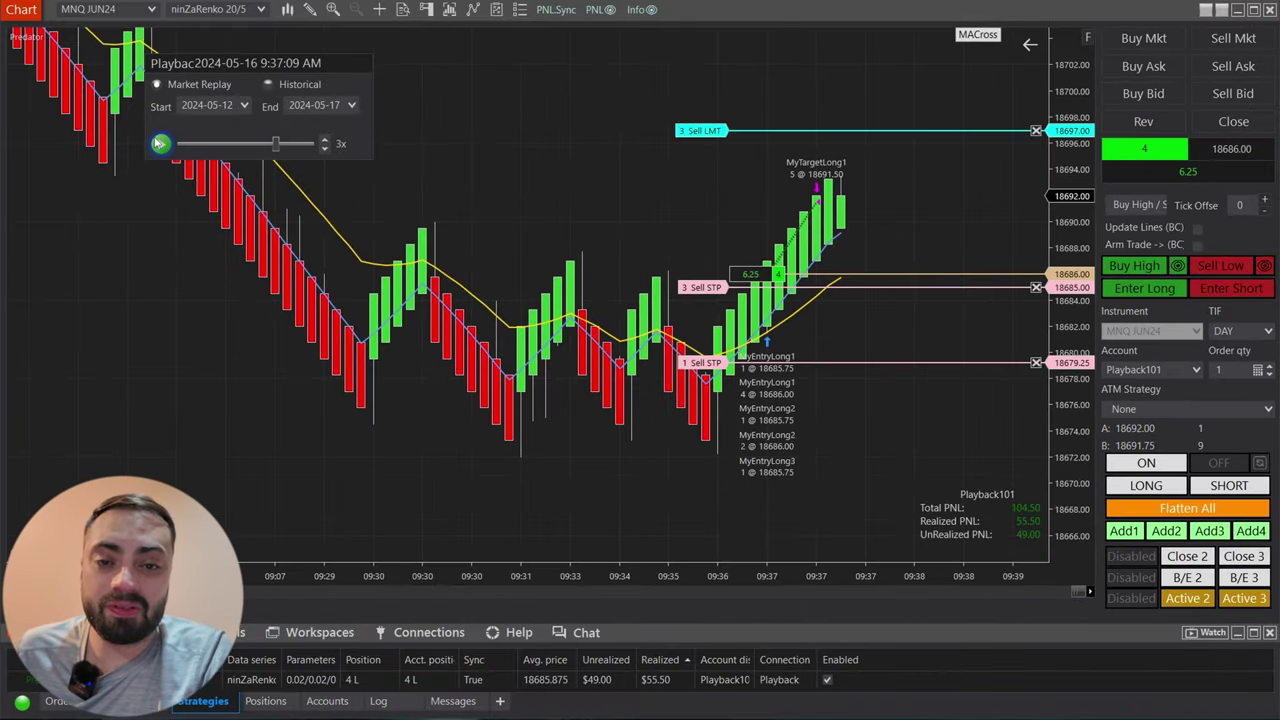
click(160, 143)
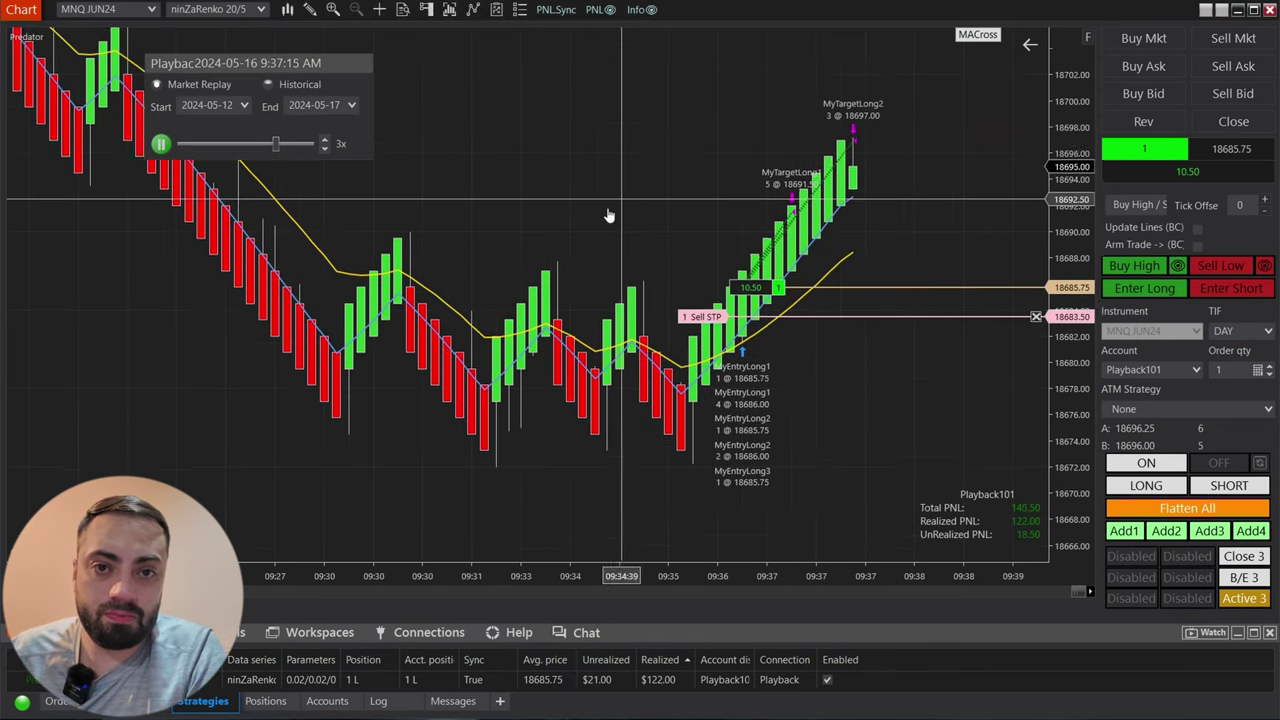
click(324, 139)
click(324, 139)
click(324, 139)
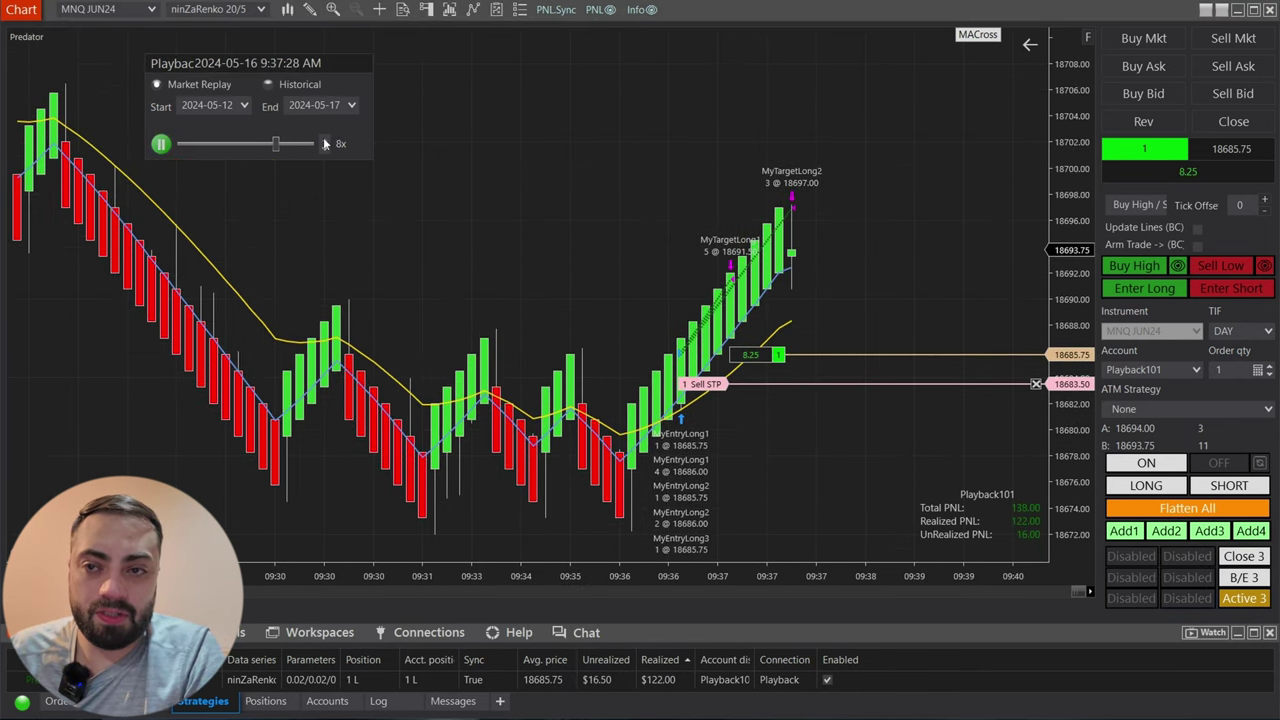
click(324, 143)
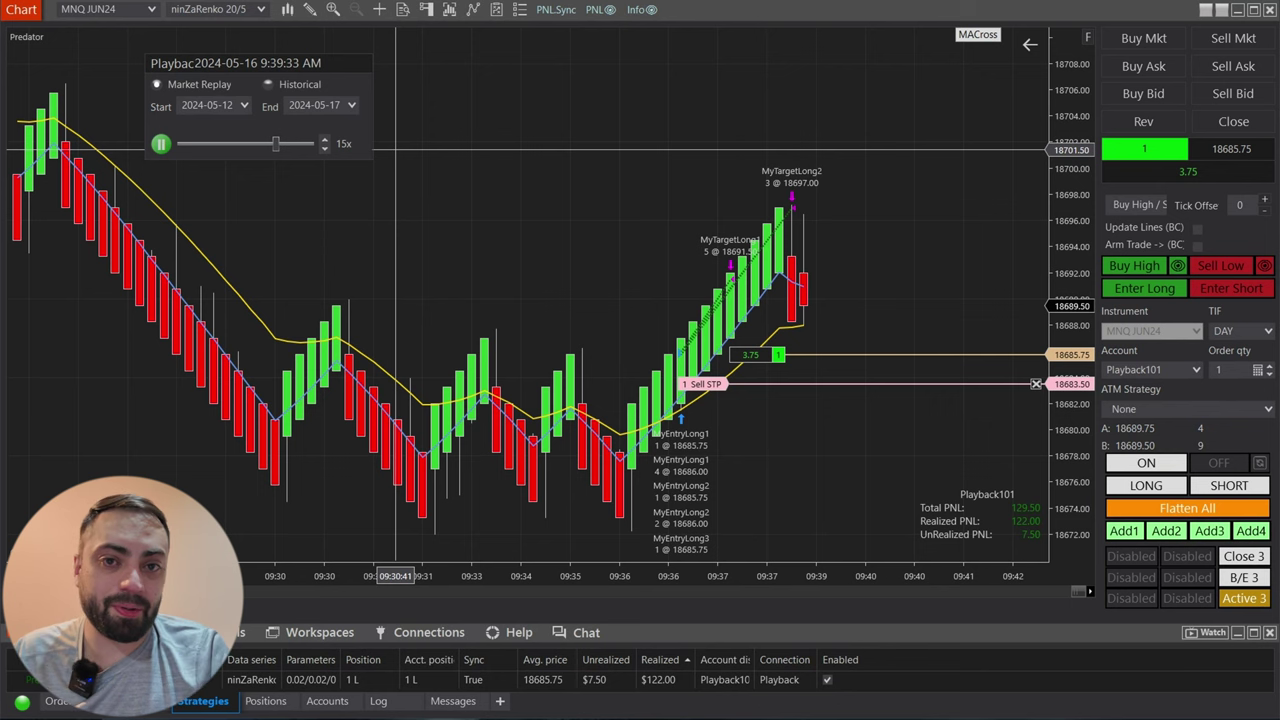
click(326, 143)
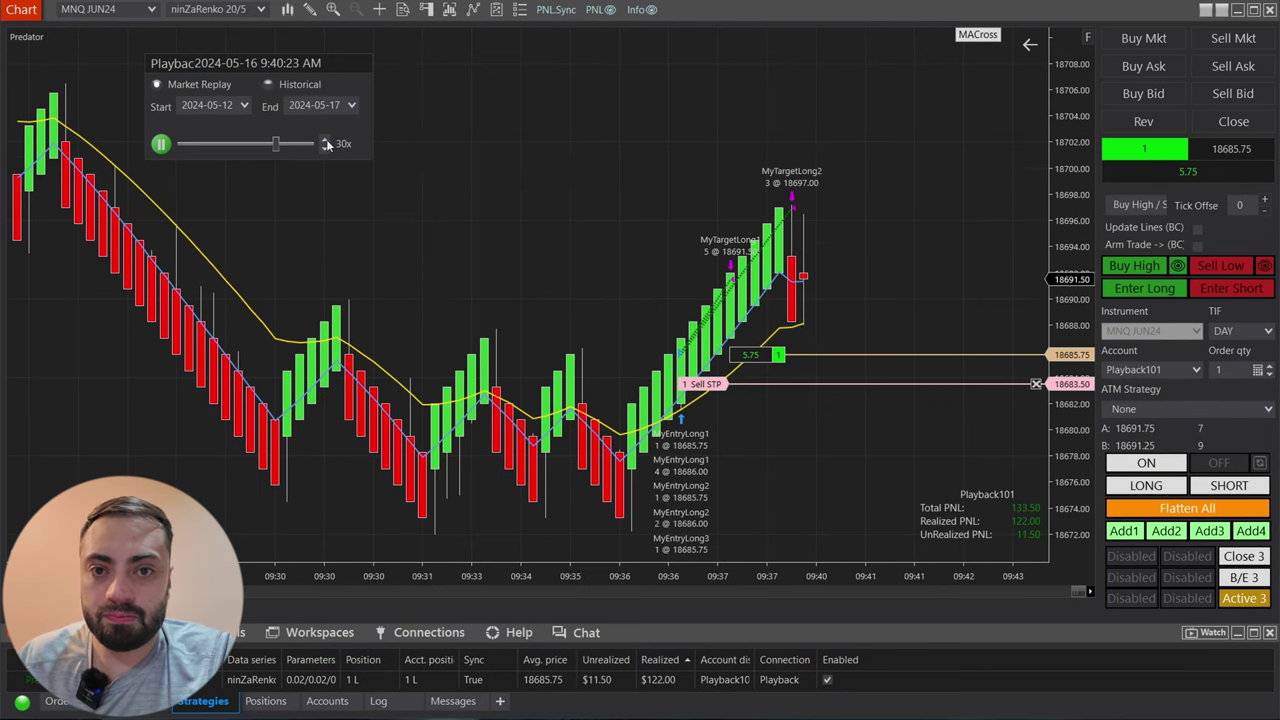
click(326, 143)
click(326, 143)
click(326, 143)
click(326, 143)
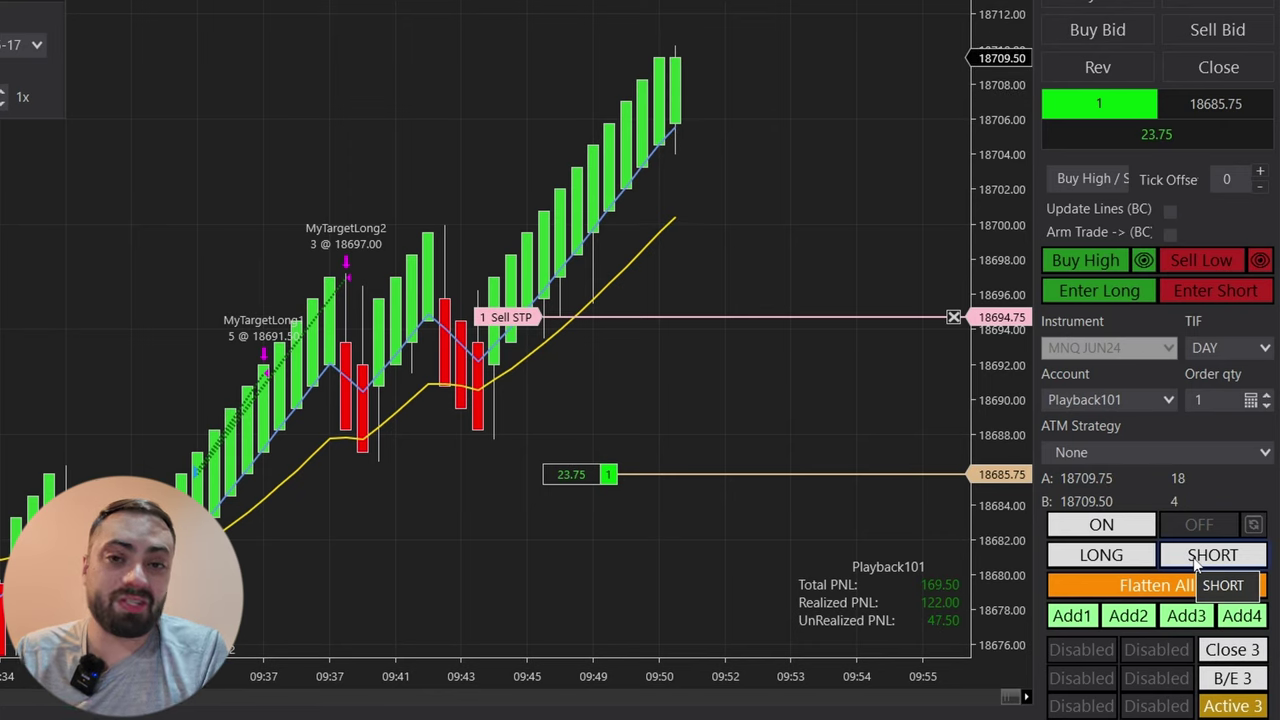
Step: Turn on automatic reversal, switch it to REV.REV mode, and activate the linked setting
click(1193, 529)
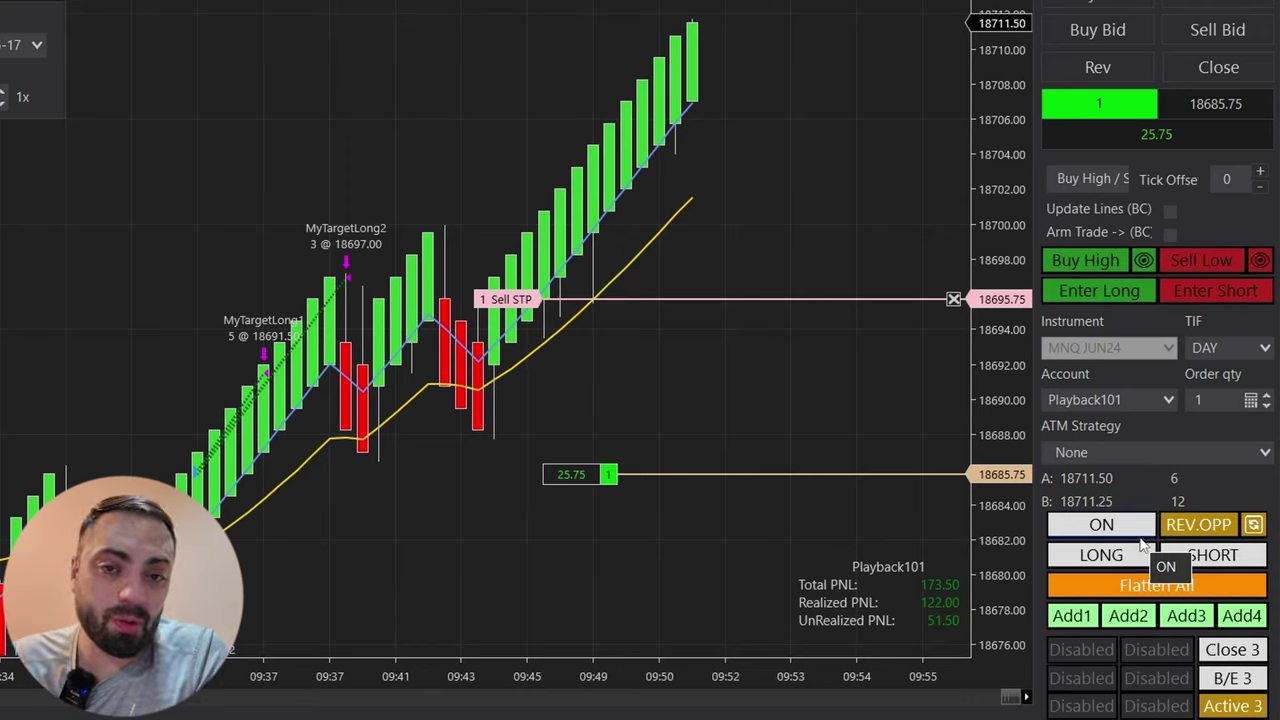
click(1208, 528)
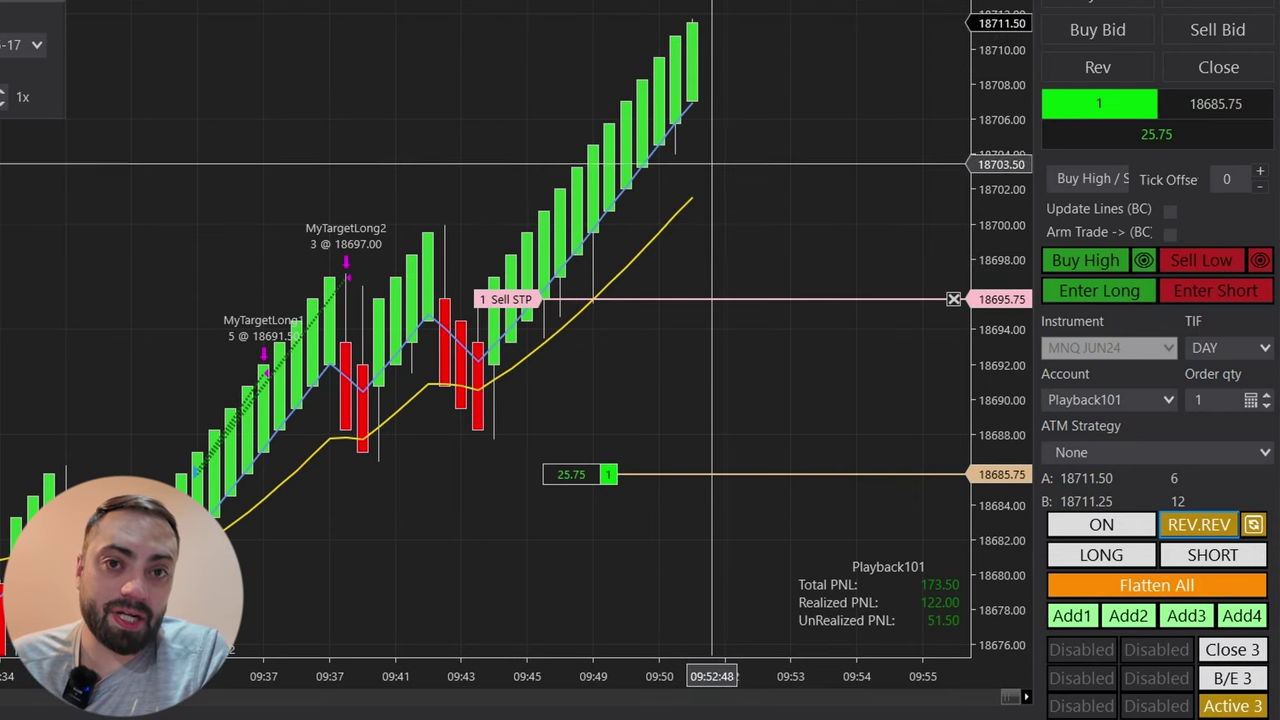
click(1255, 526)
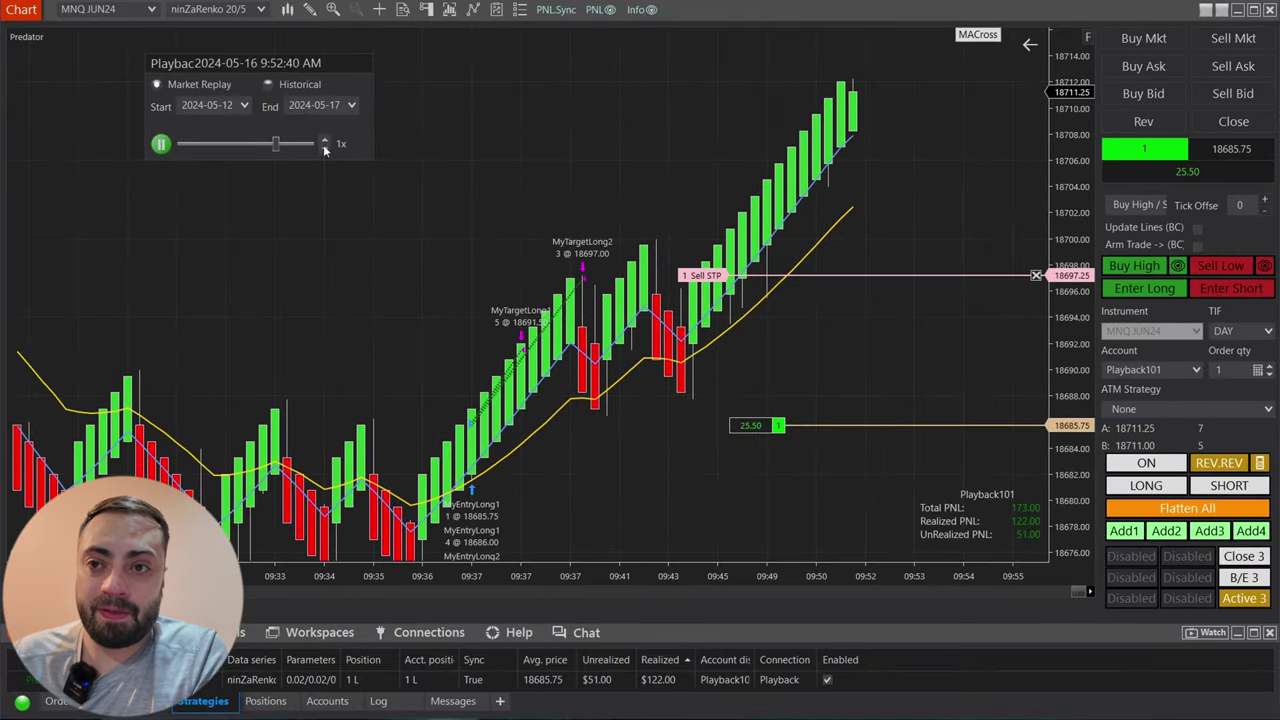
Step: Raise replay speed from 4x to 15x and pan the chart to the newest bars
click(325, 143)
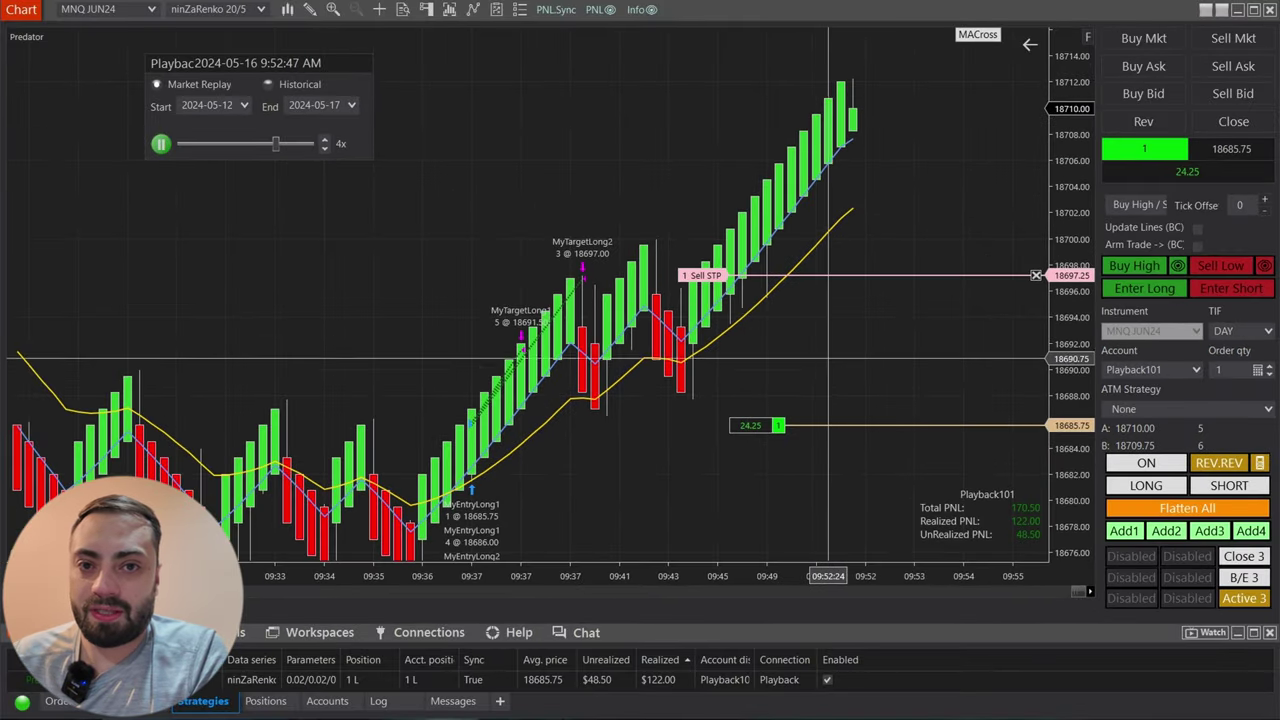
click(325, 141)
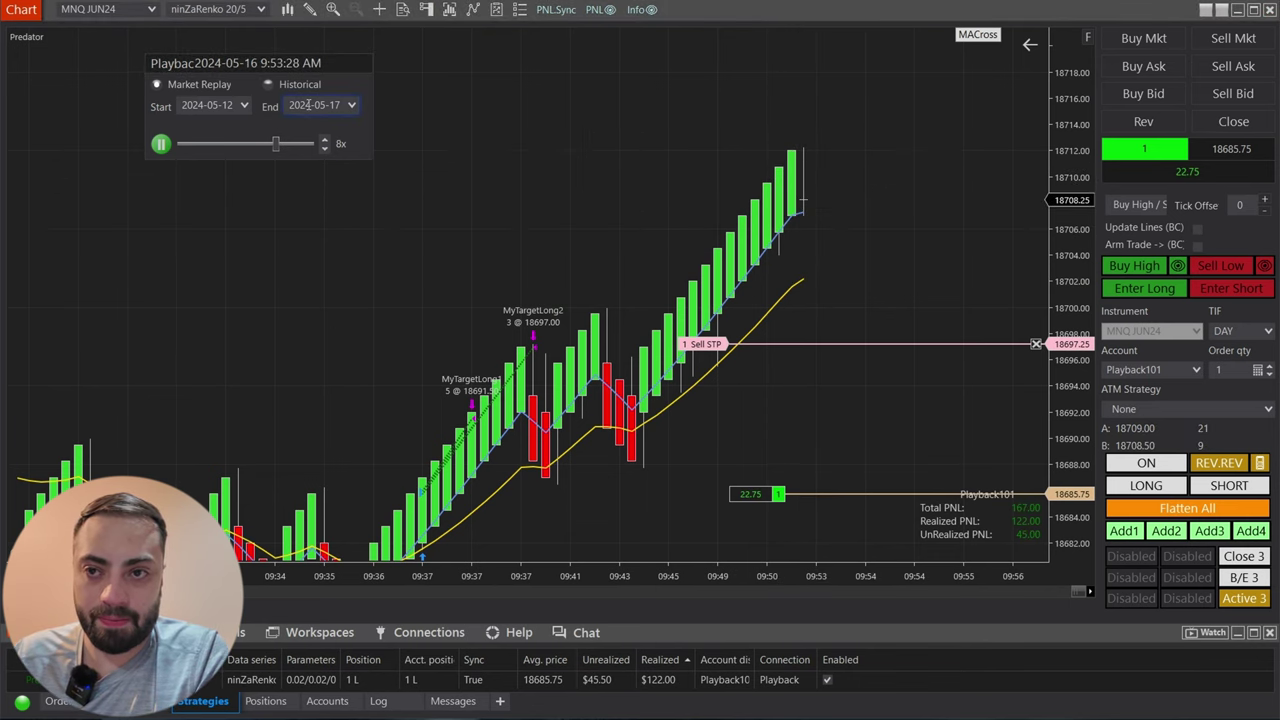
click(325, 141)
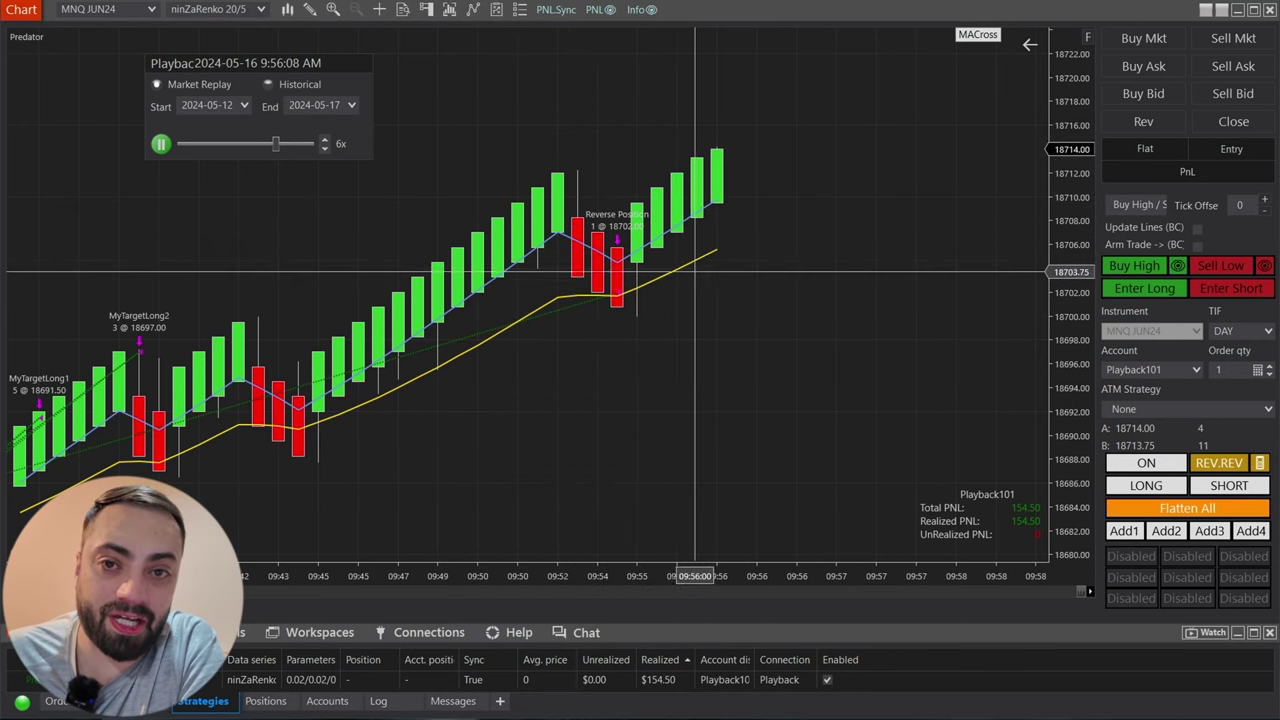
drag(838, 350, 772, 370)
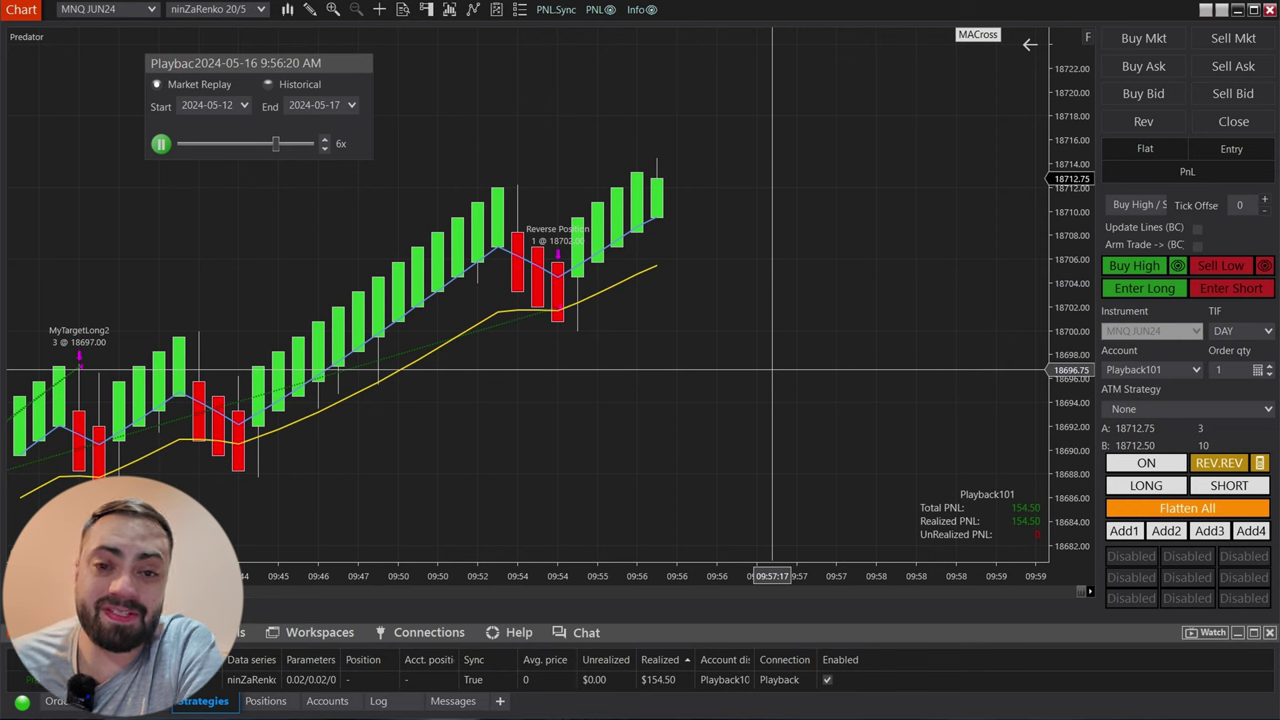
Step: Switch automatic reversal off while the replay runs at 10x, then 15x
click(324, 141)
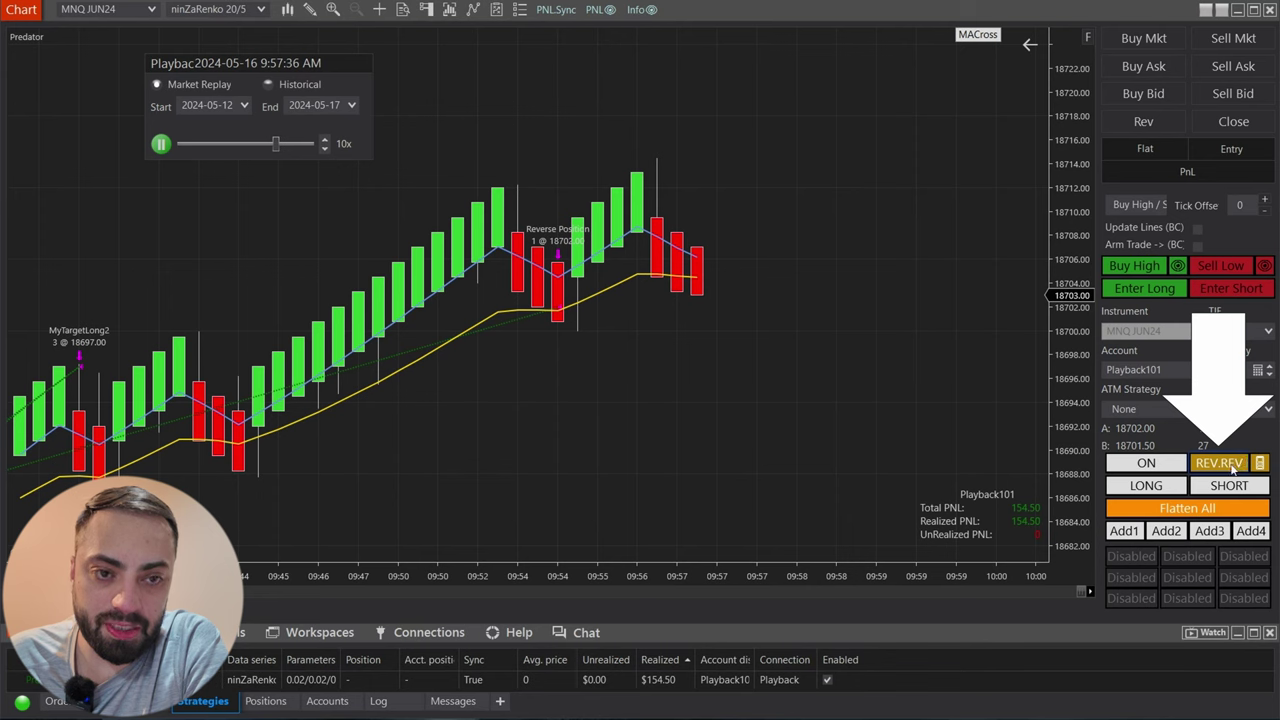
click(1230, 465)
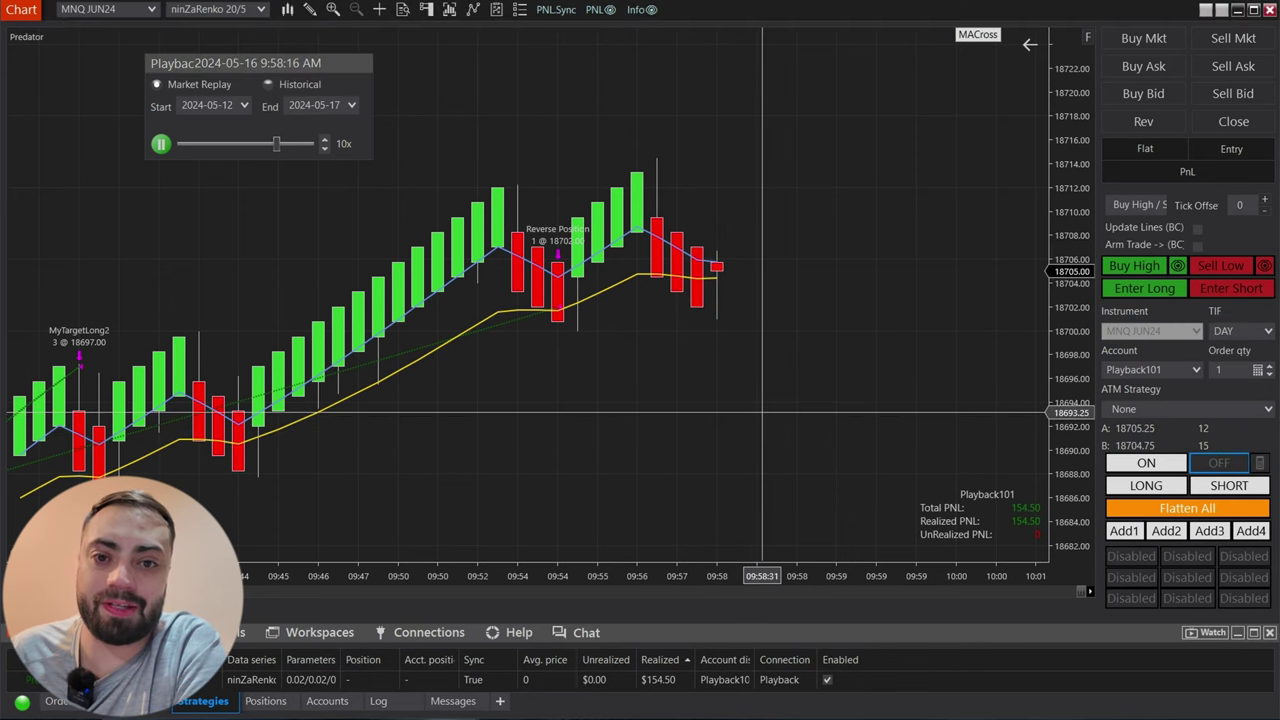
click(324, 139)
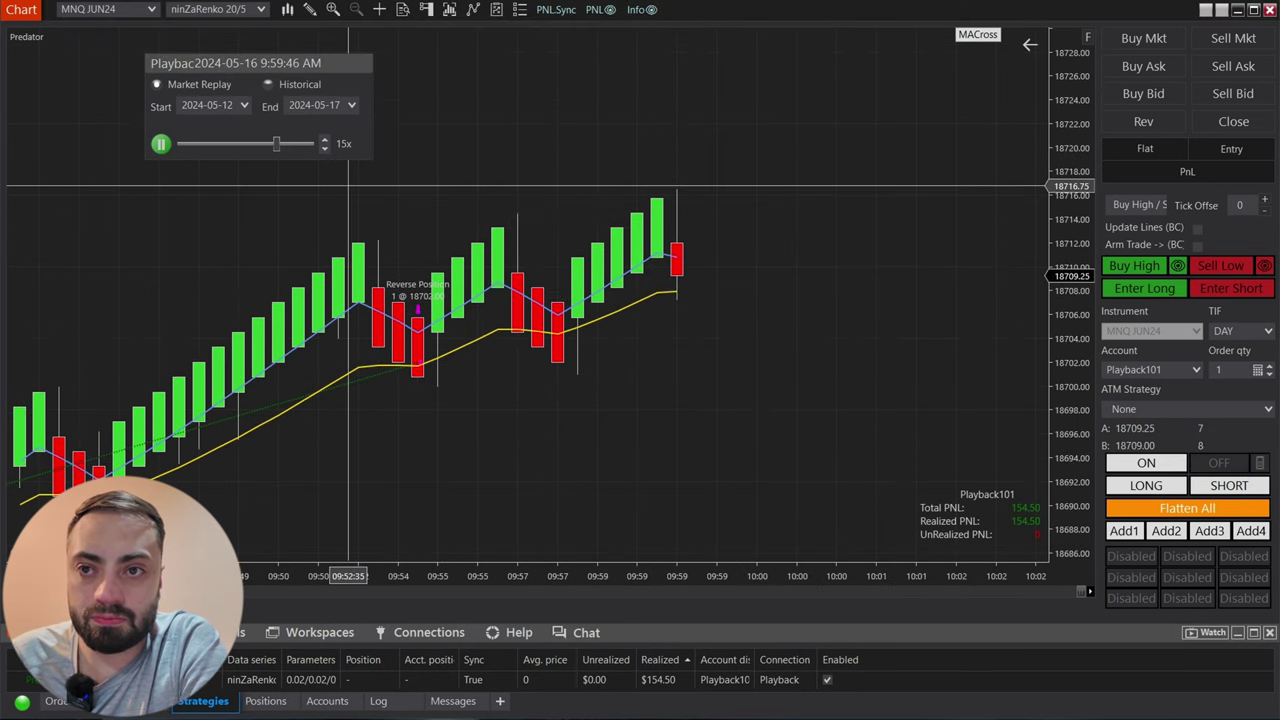
Step: Pause and resume Market Replay, raise the speed to 6x, then pause after the position changes
click(161, 144)
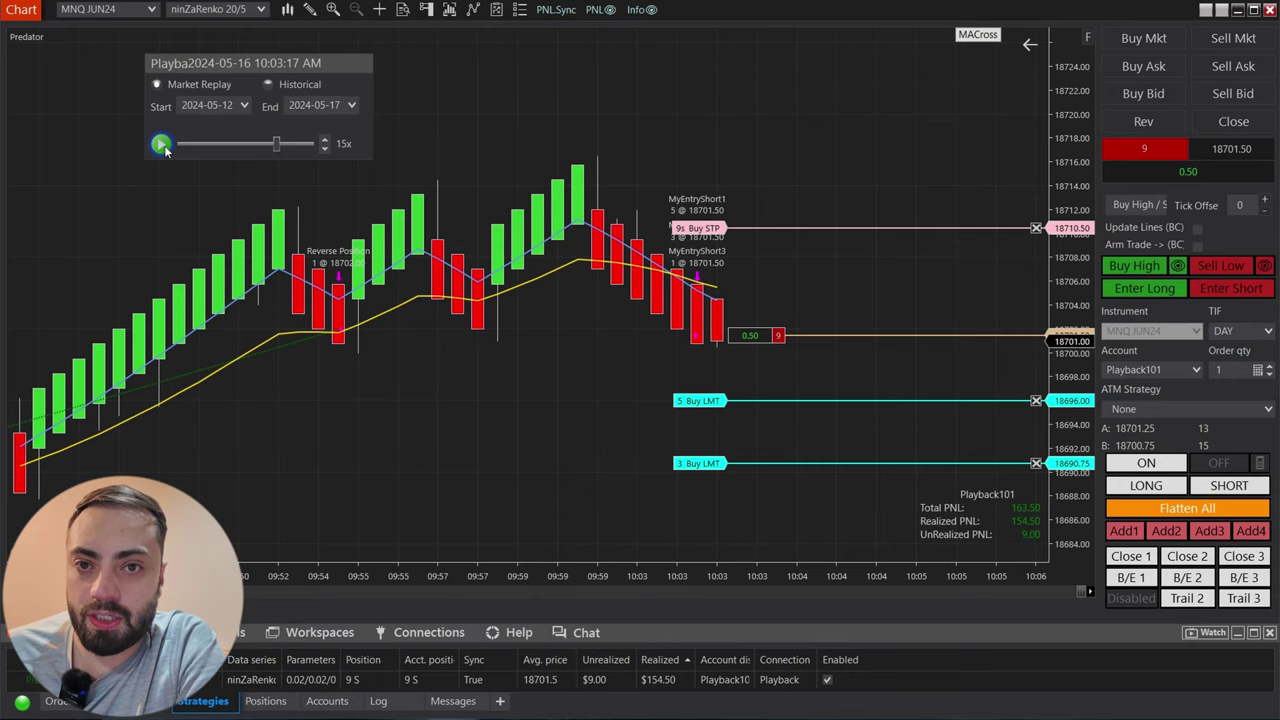
click(161, 144)
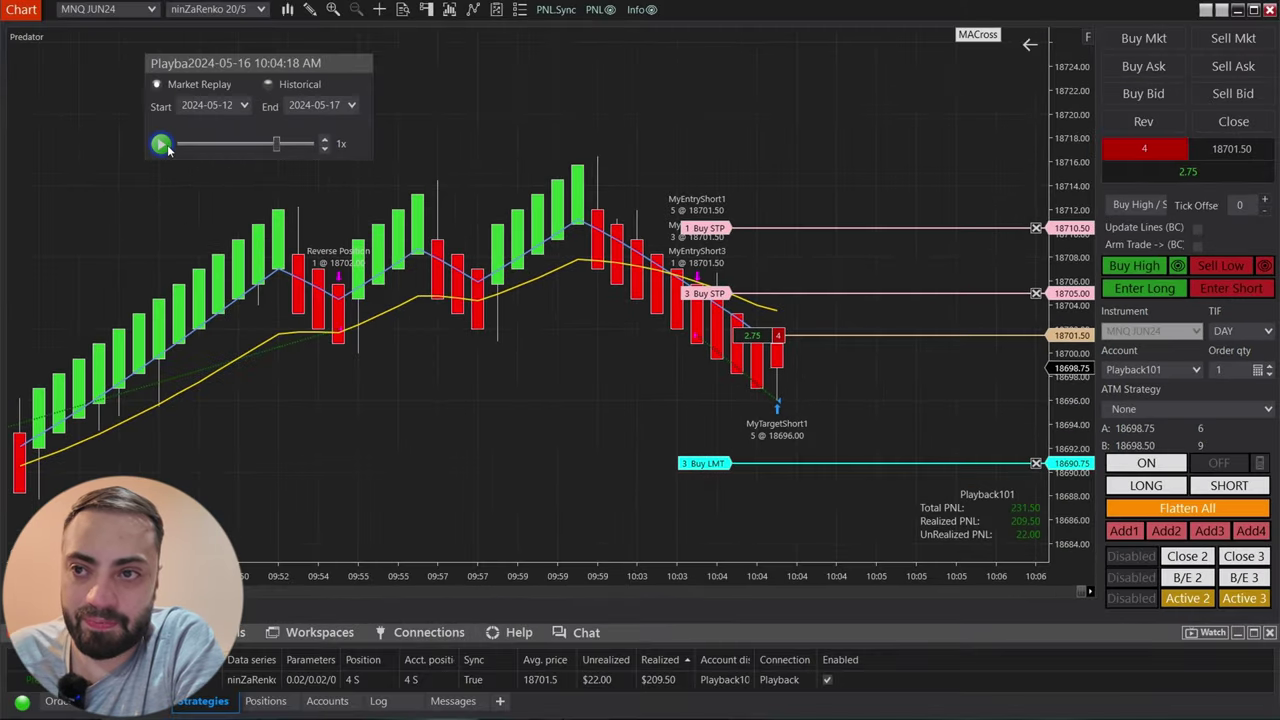
click(160, 145)
click(324, 140)
click(324, 140)
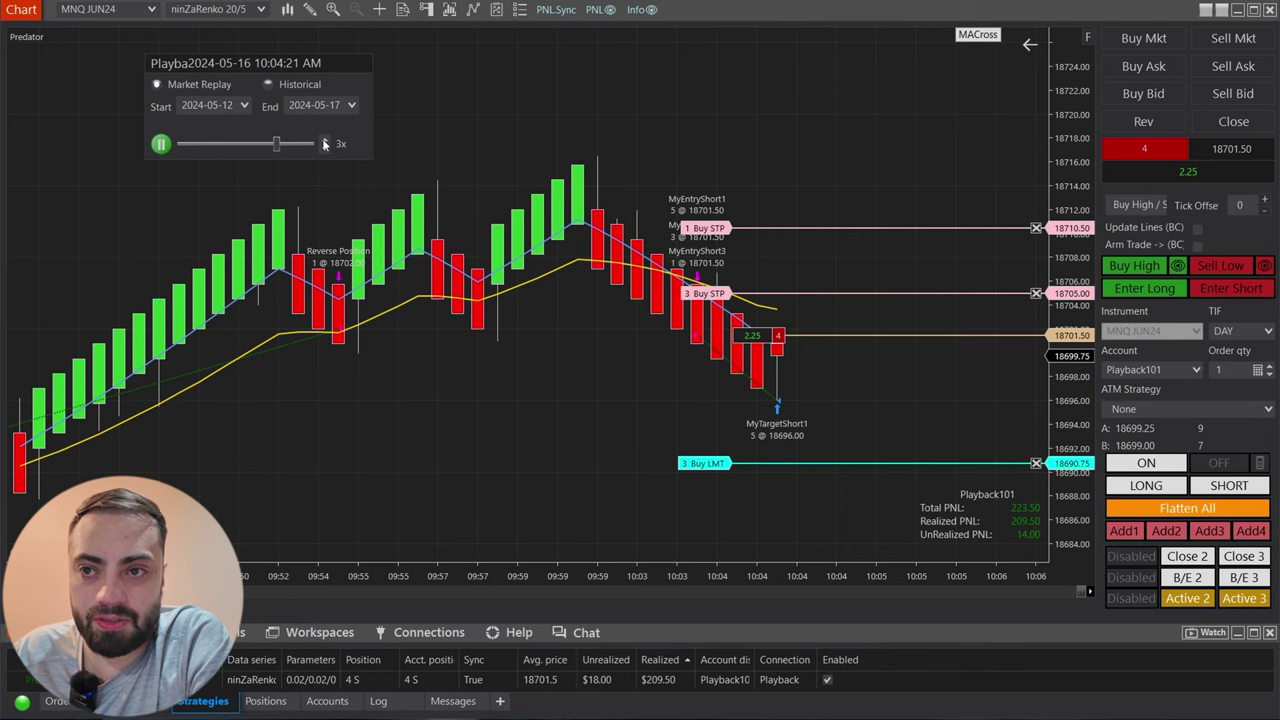
click(324, 140)
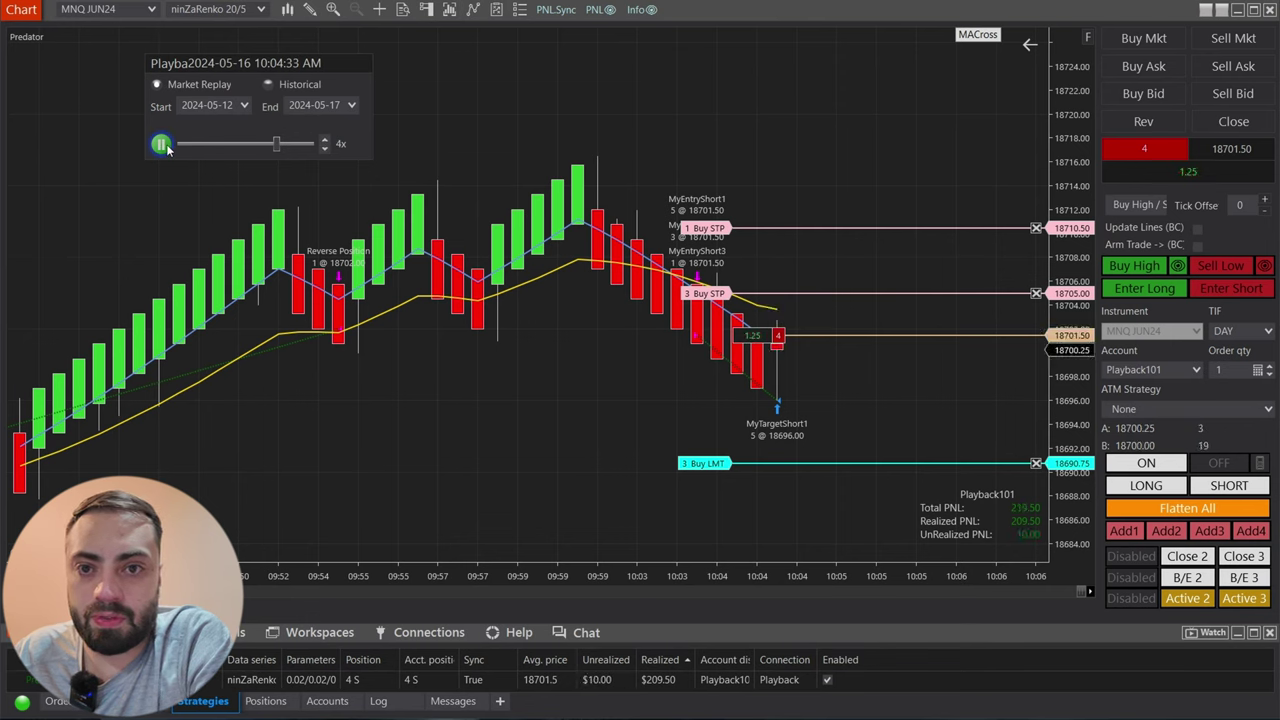
click(324, 141)
click(324, 141)
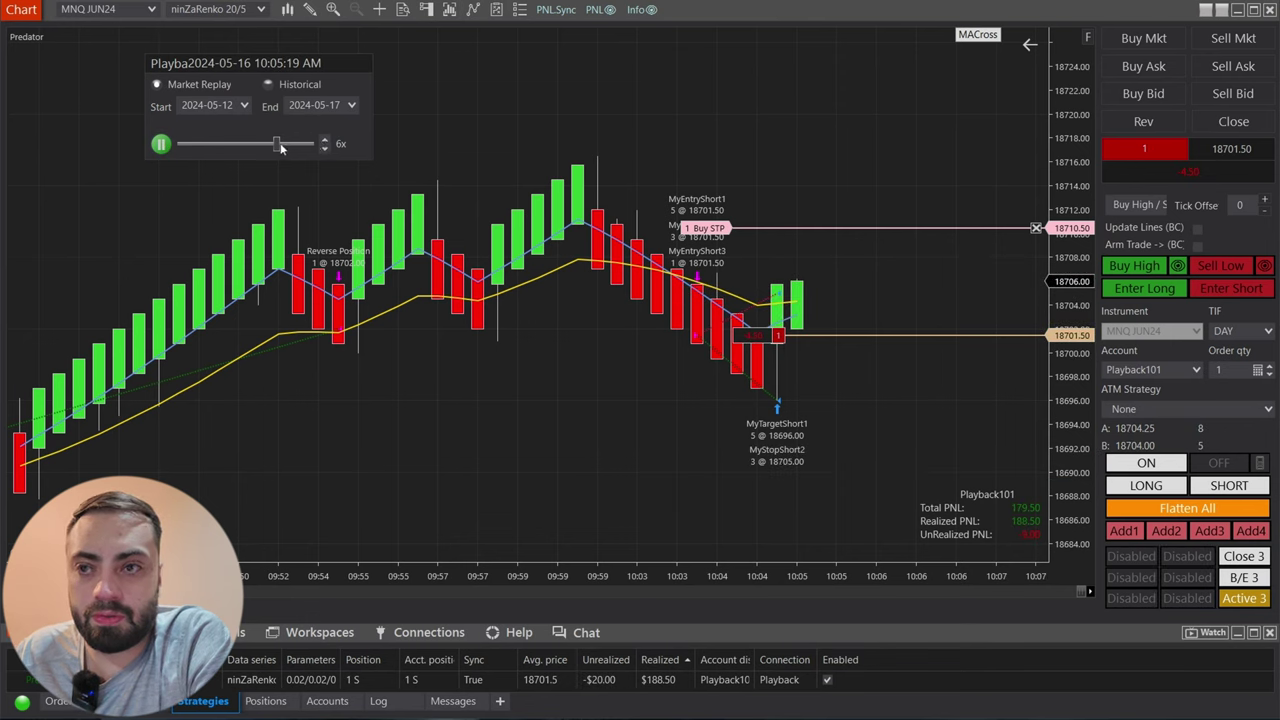
click(161, 144)
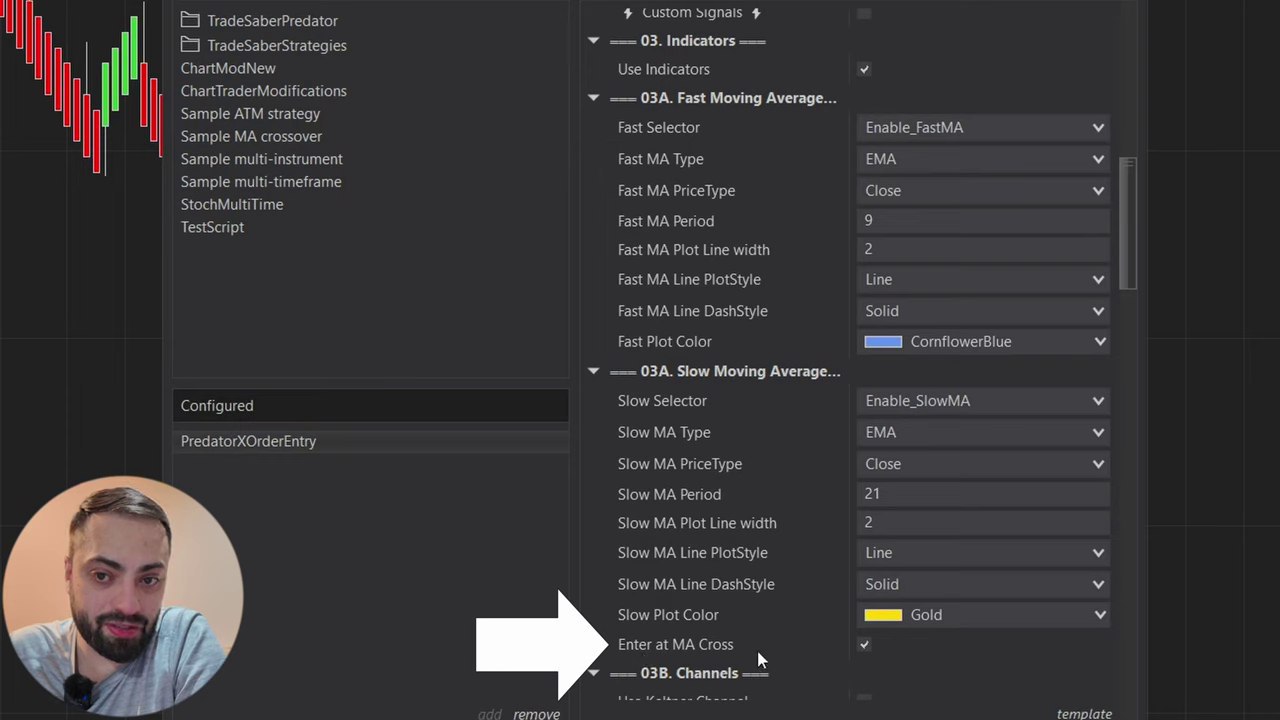
Step: Turn off Enter at MA Cross and set Slow Selector to Disable_SlowMA
click(863, 645)
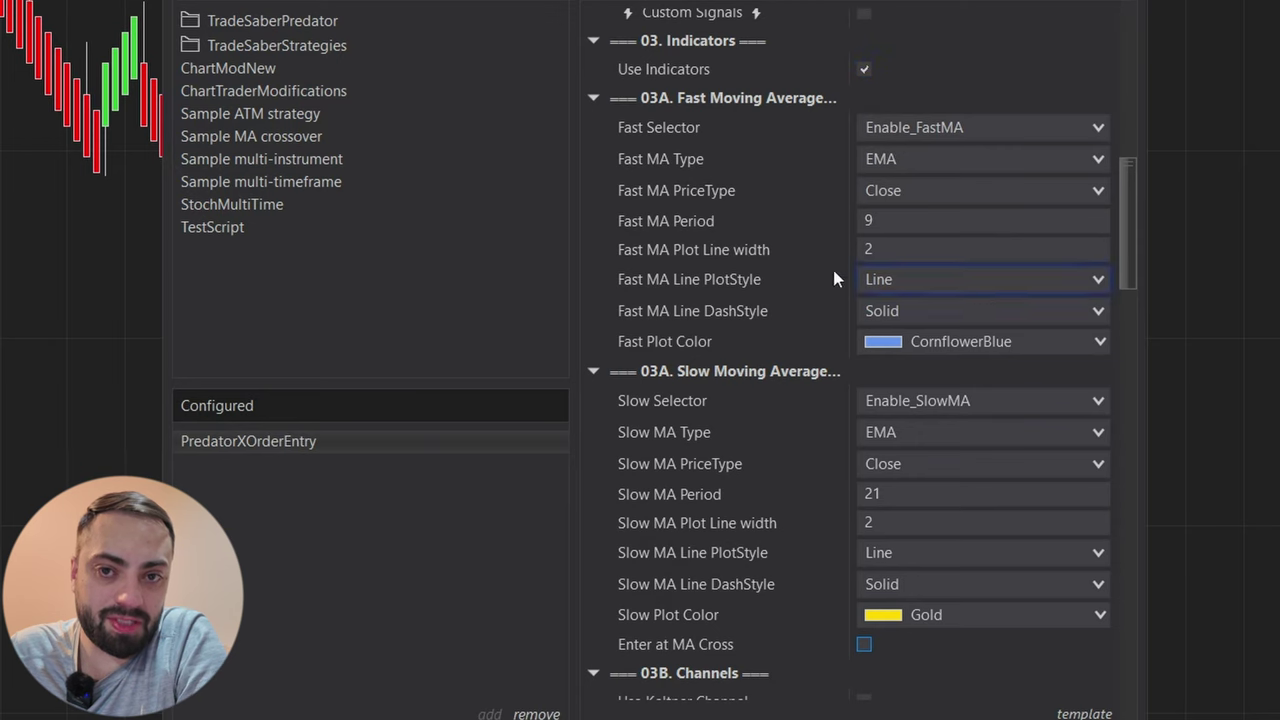
drag(1125, 257, 1129, 152)
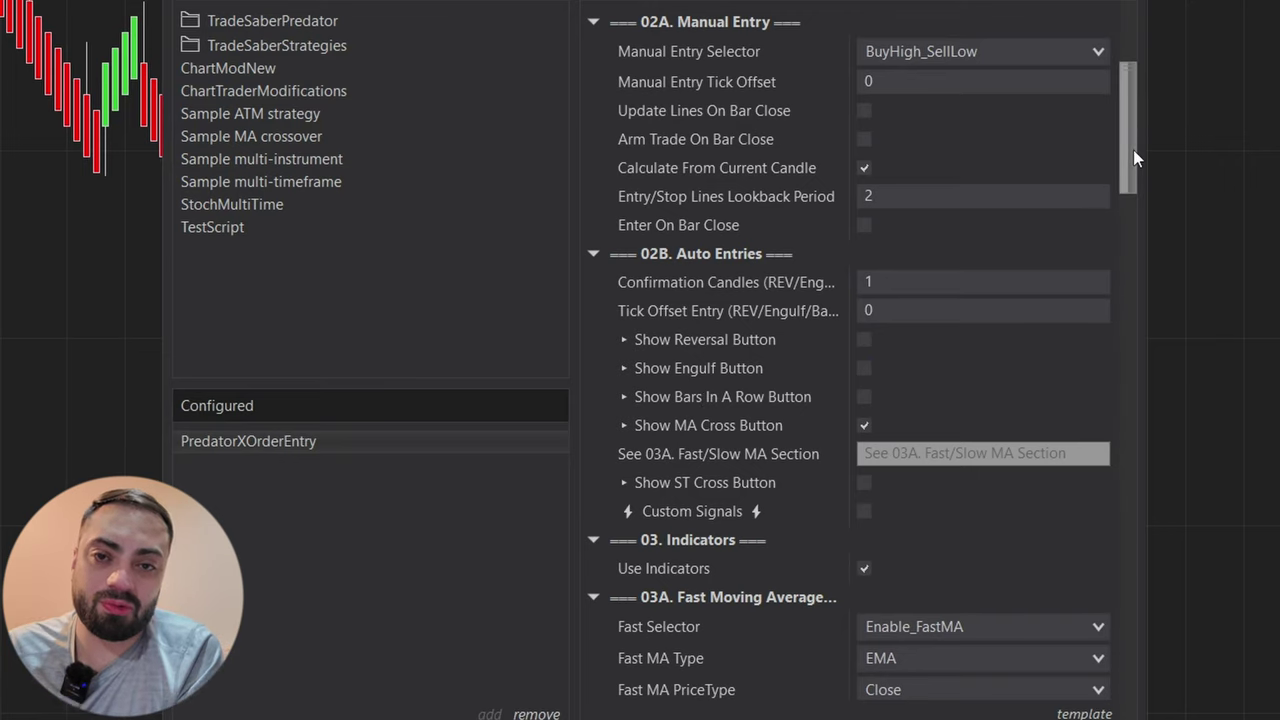
scroll(736, 428, down, 5)
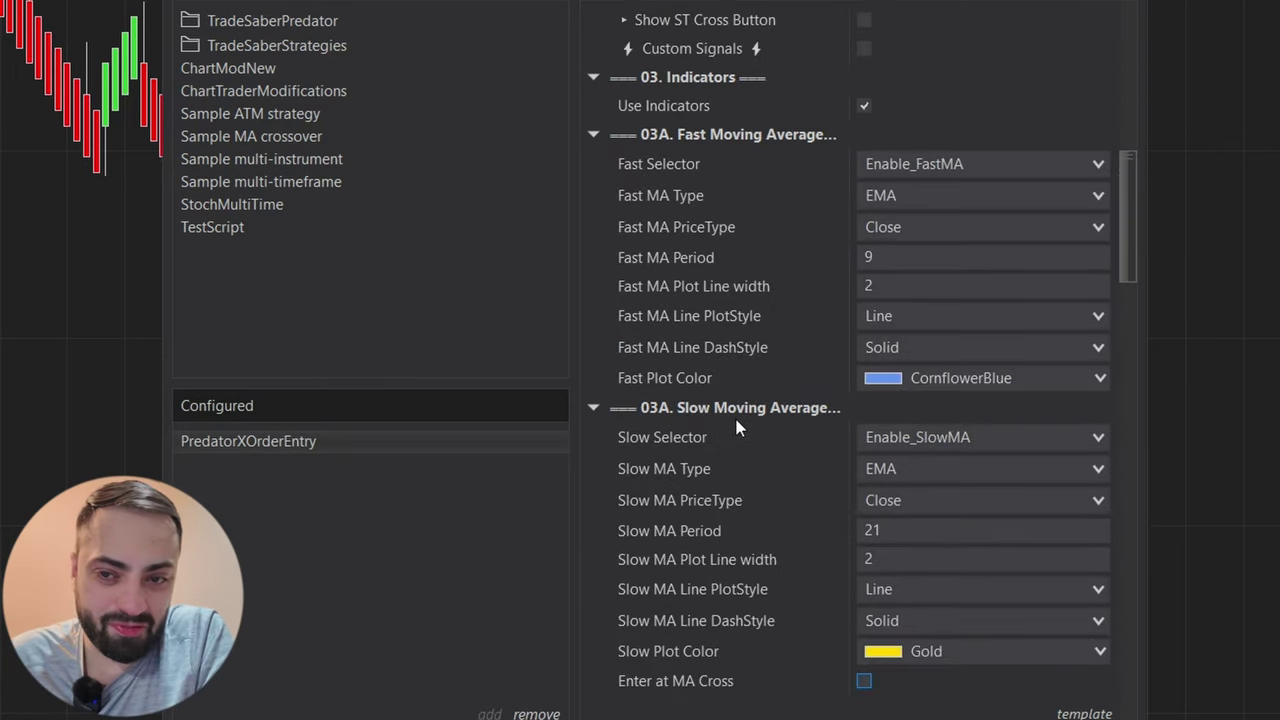
click(912, 443)
click(908, 460)
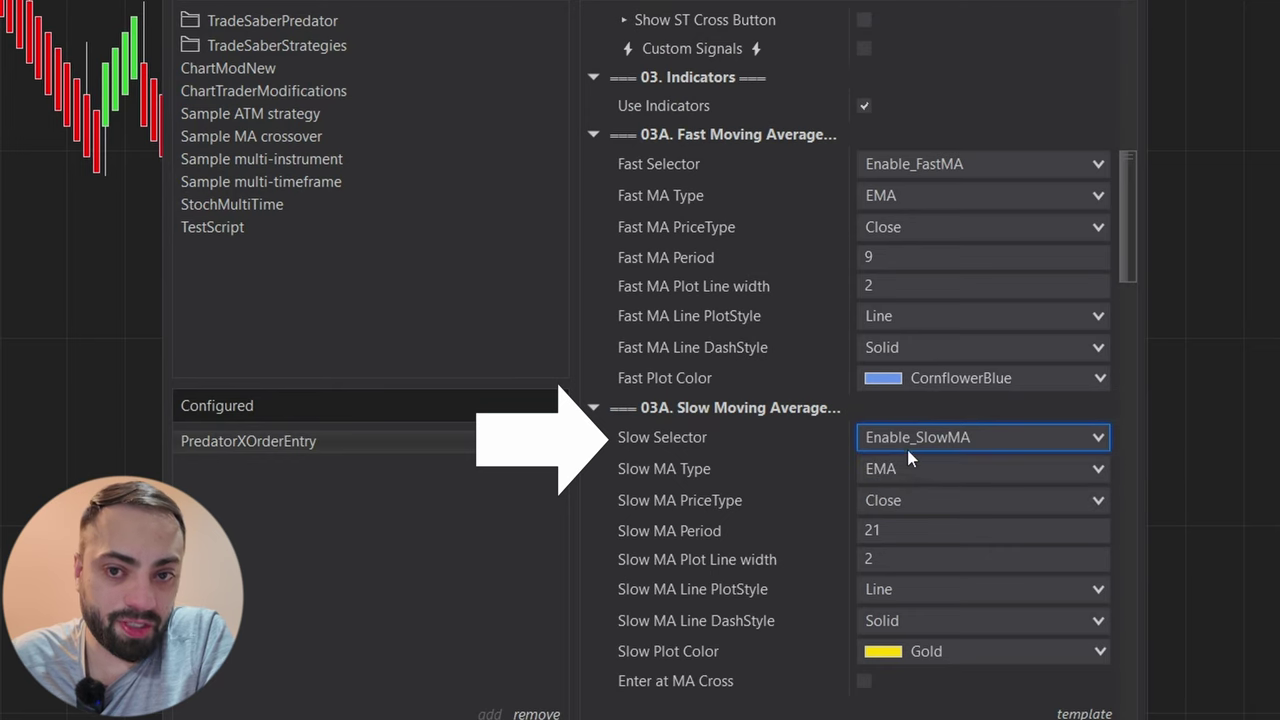
scroll(910, 458, up, 1)
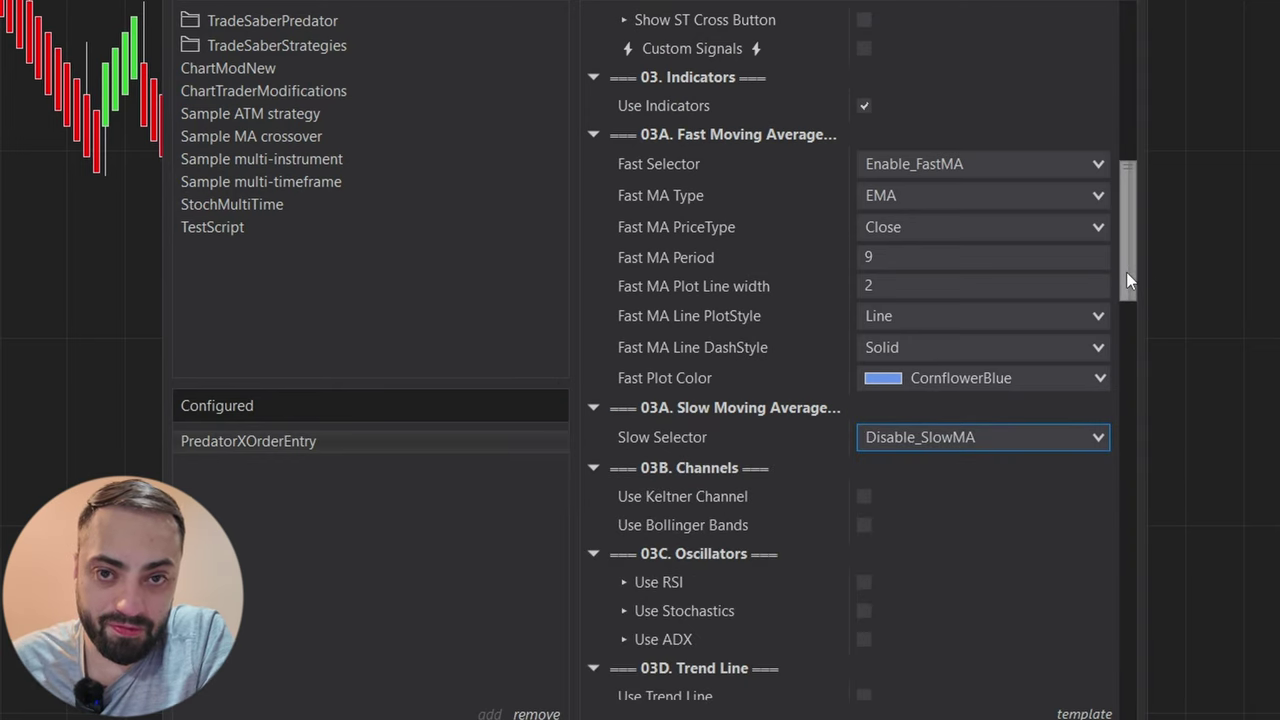
drag(1126, 272, 1135, 231)
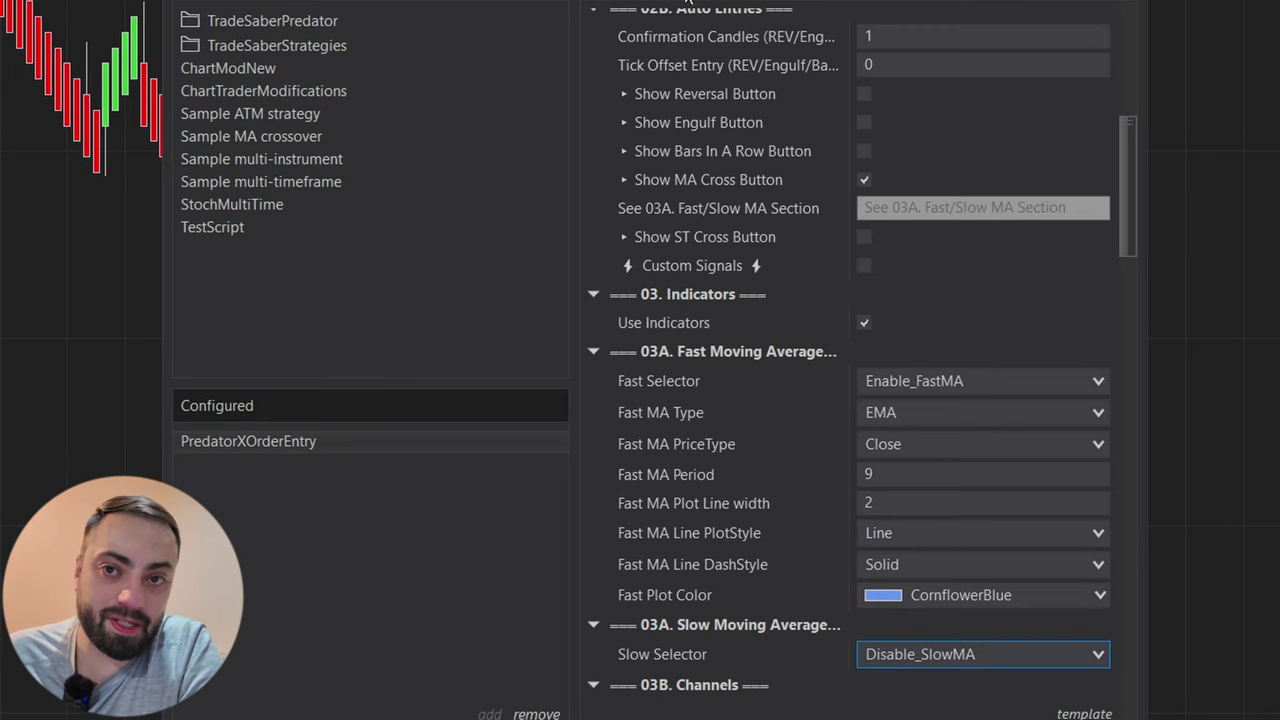
Step: Tick Show Reversal Button, Trade Reversals and Show Engulf Button
scroll(860, 115, up, 1)
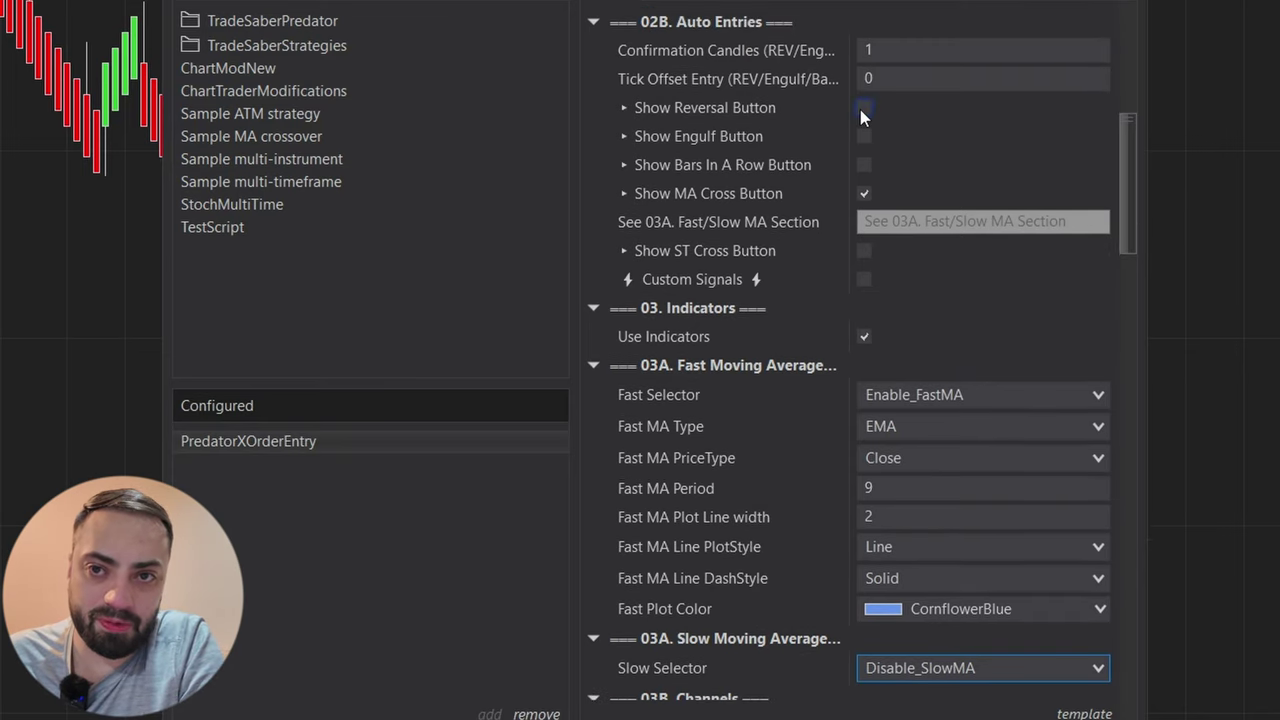
click(863, 109)
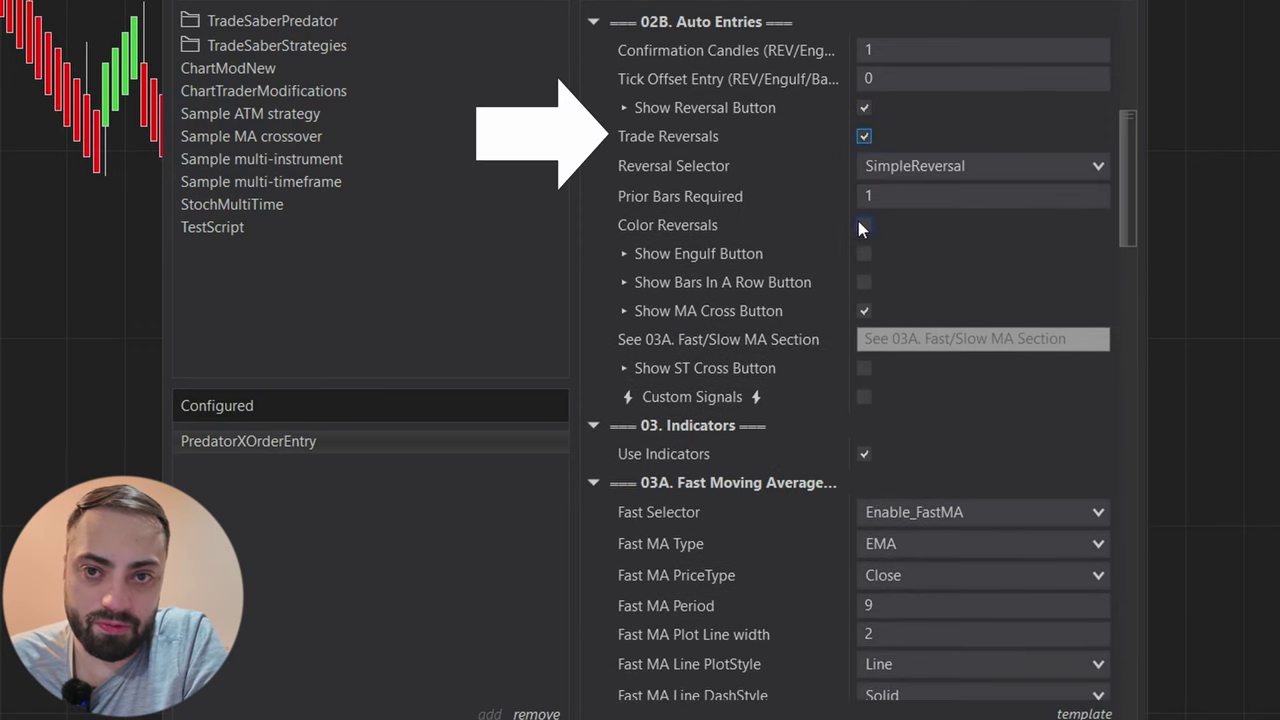
click(863, 226)
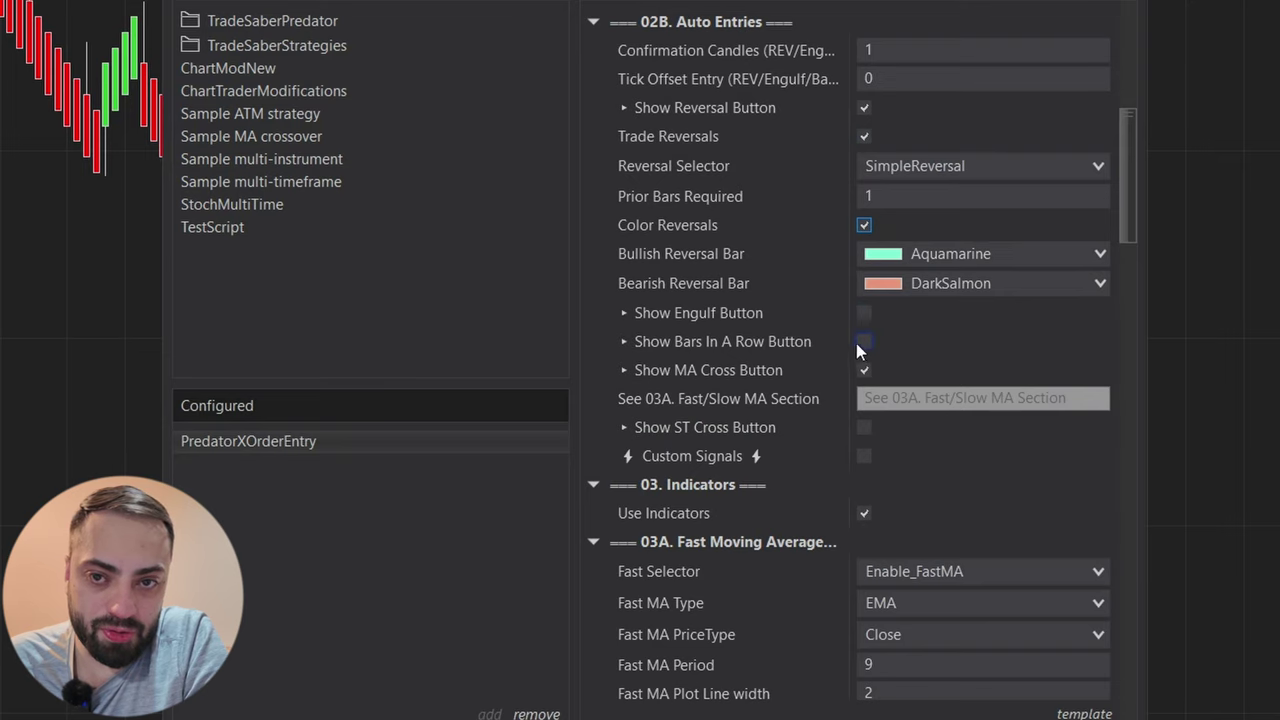
click(864, 313)
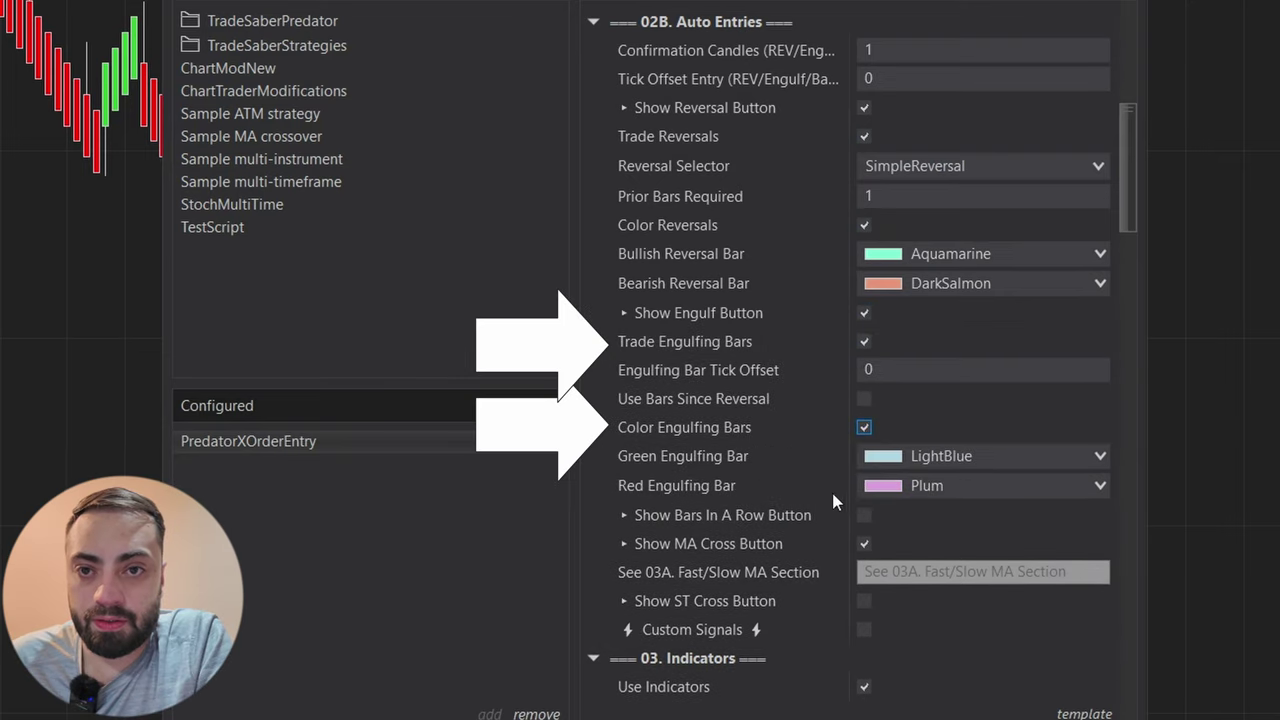
drag(1125, 200, 1123, 290)
Step: Set the Fast MA Type to SMA with a 50 period
click(918, 344)
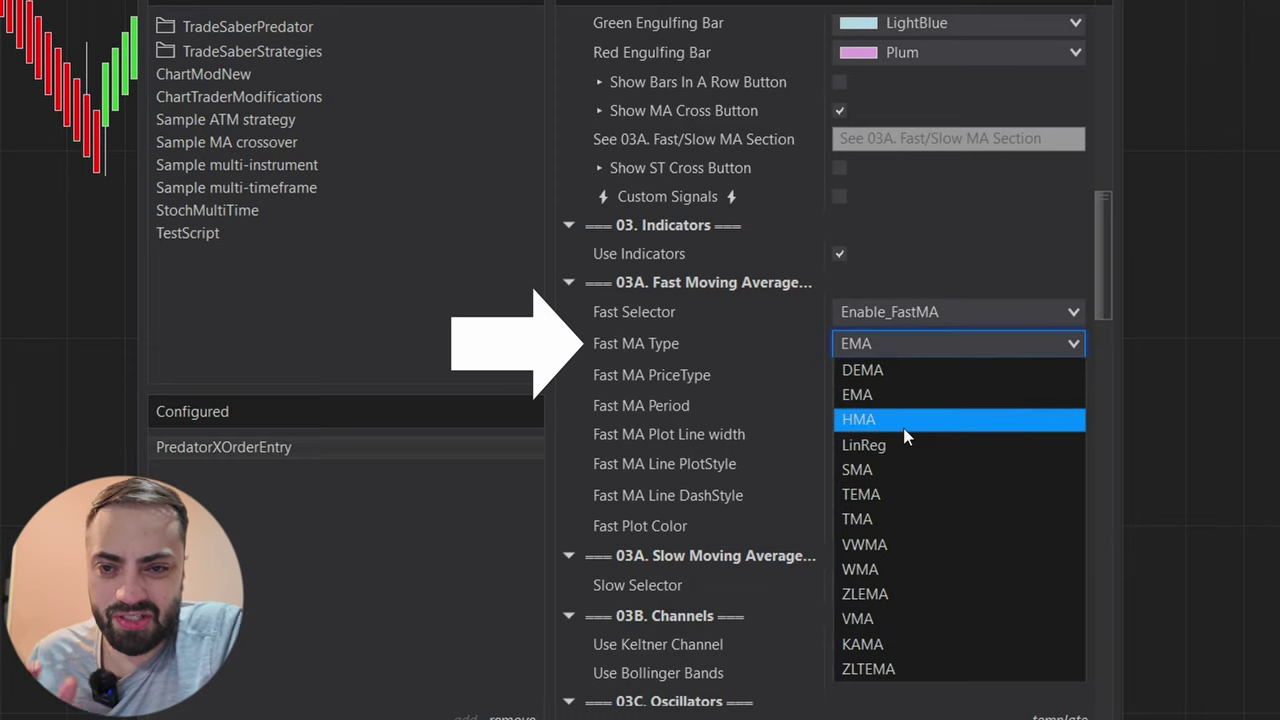
click(895, 350)
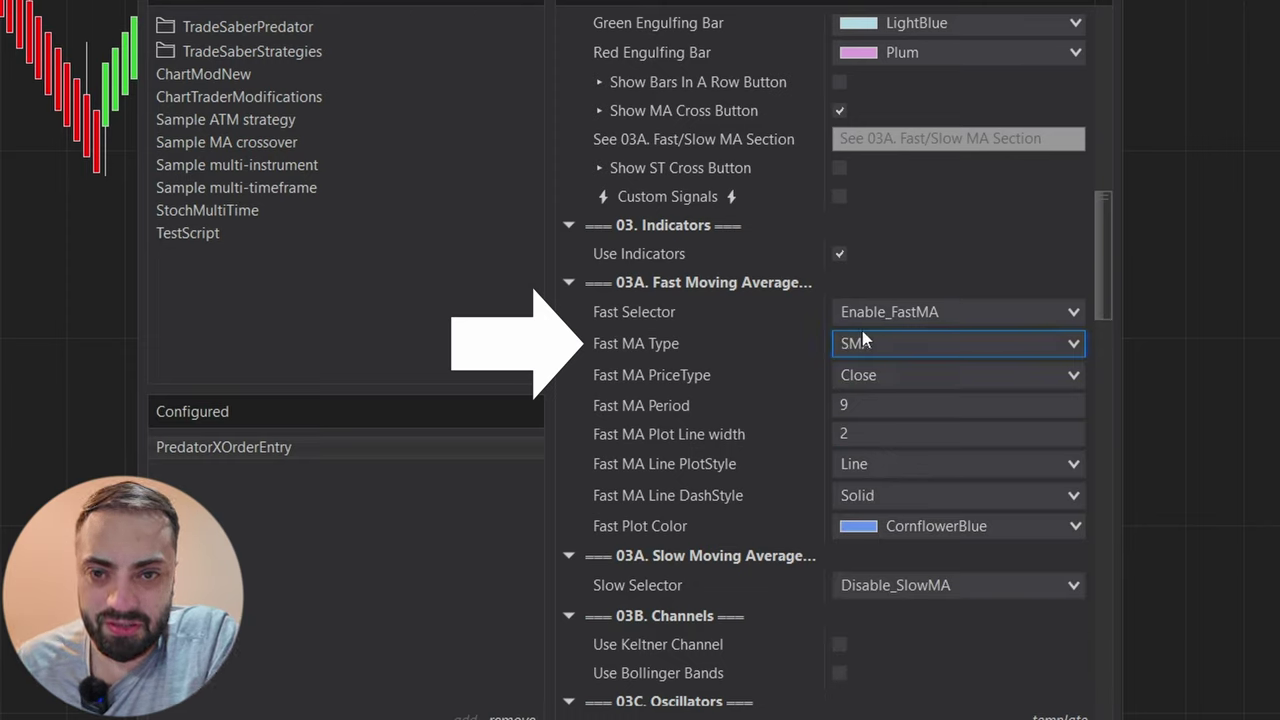
click(869, 401)
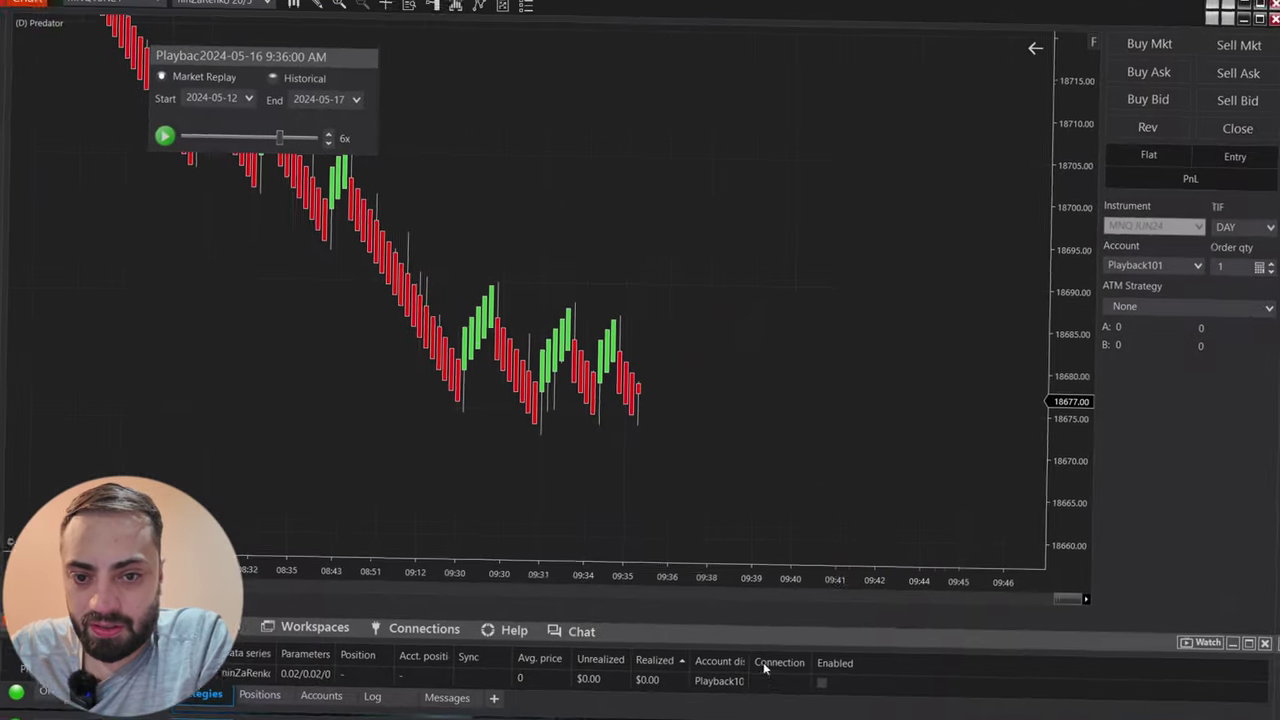
Step: Enable the strategy on the MNQ JUN24 chart and pan through the recoloured bars
click(827, 681)
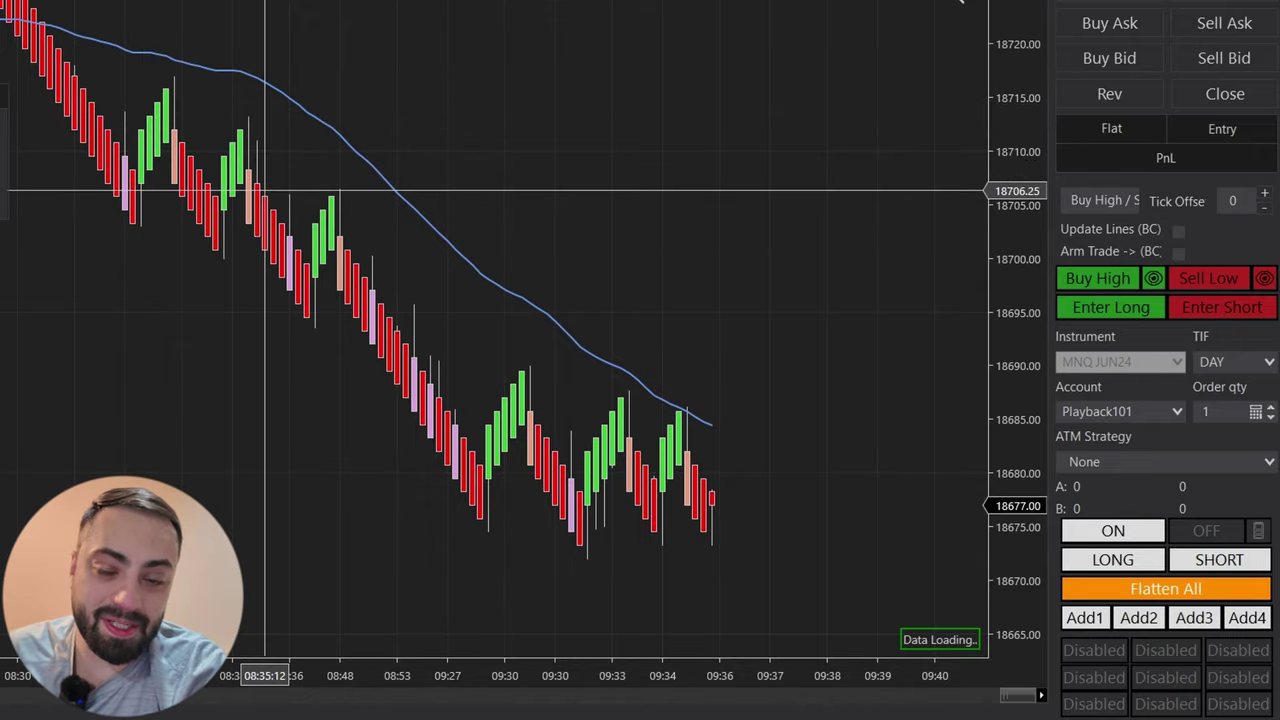
scroll(306, 294, down, 3)
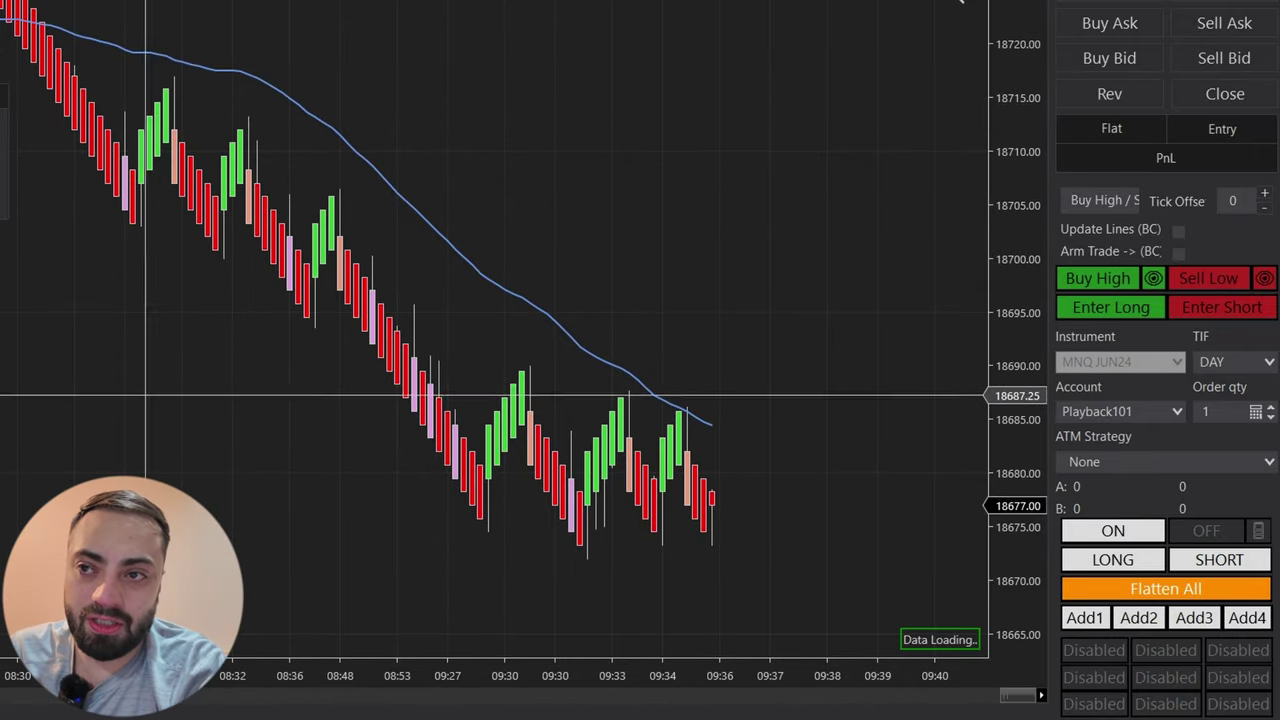
scroll(829, 509, up, 10)
drag(594, 477, 271, 586)
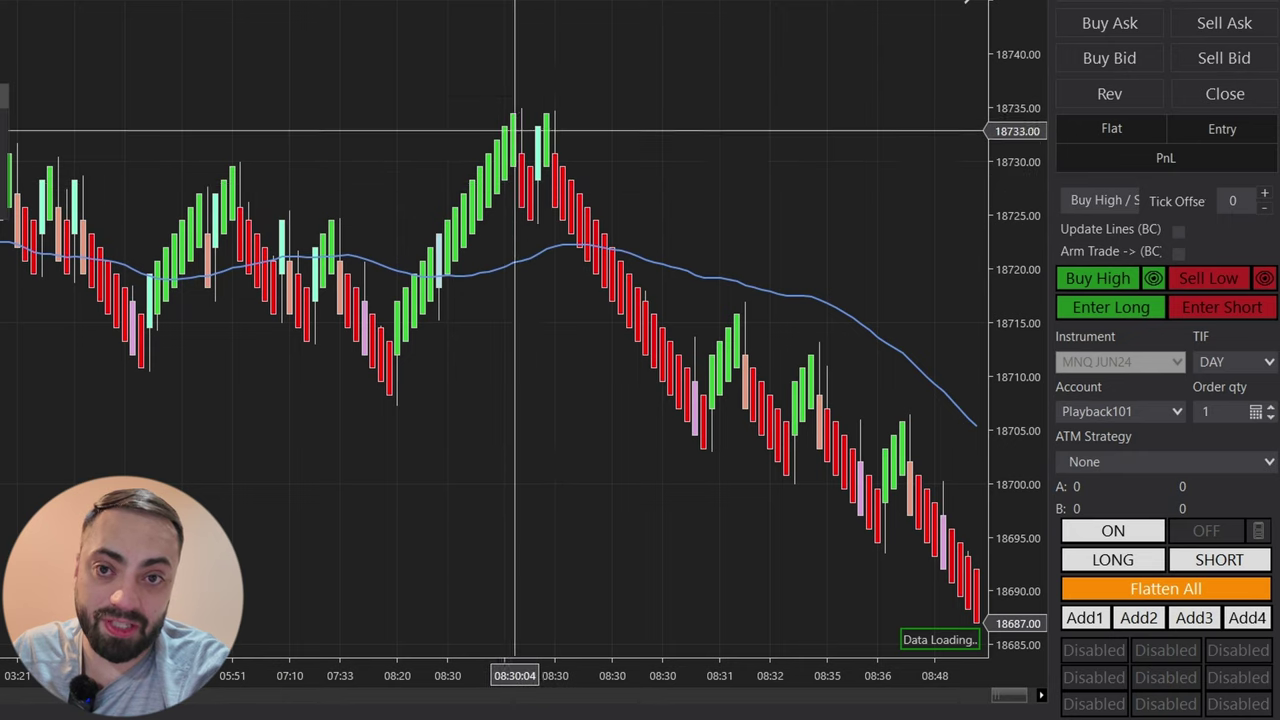
drag(591, 583, 144, 284)
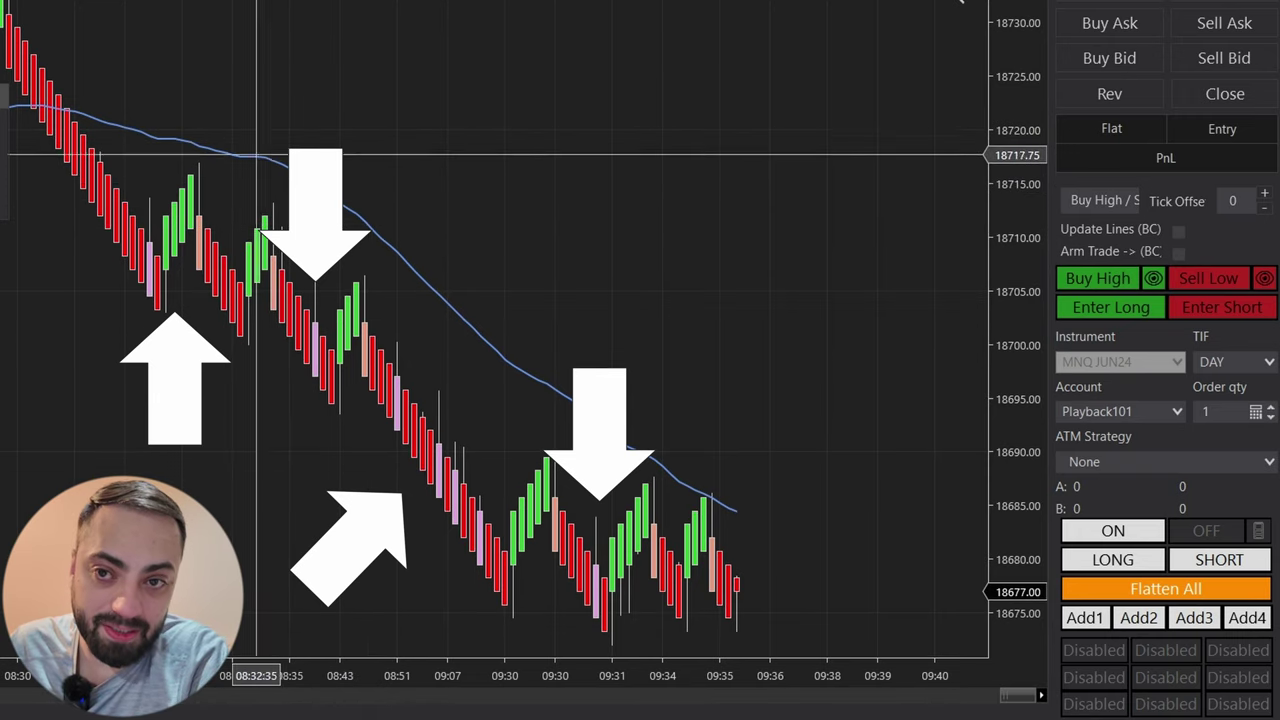
scroll(424, 340, down, 2)
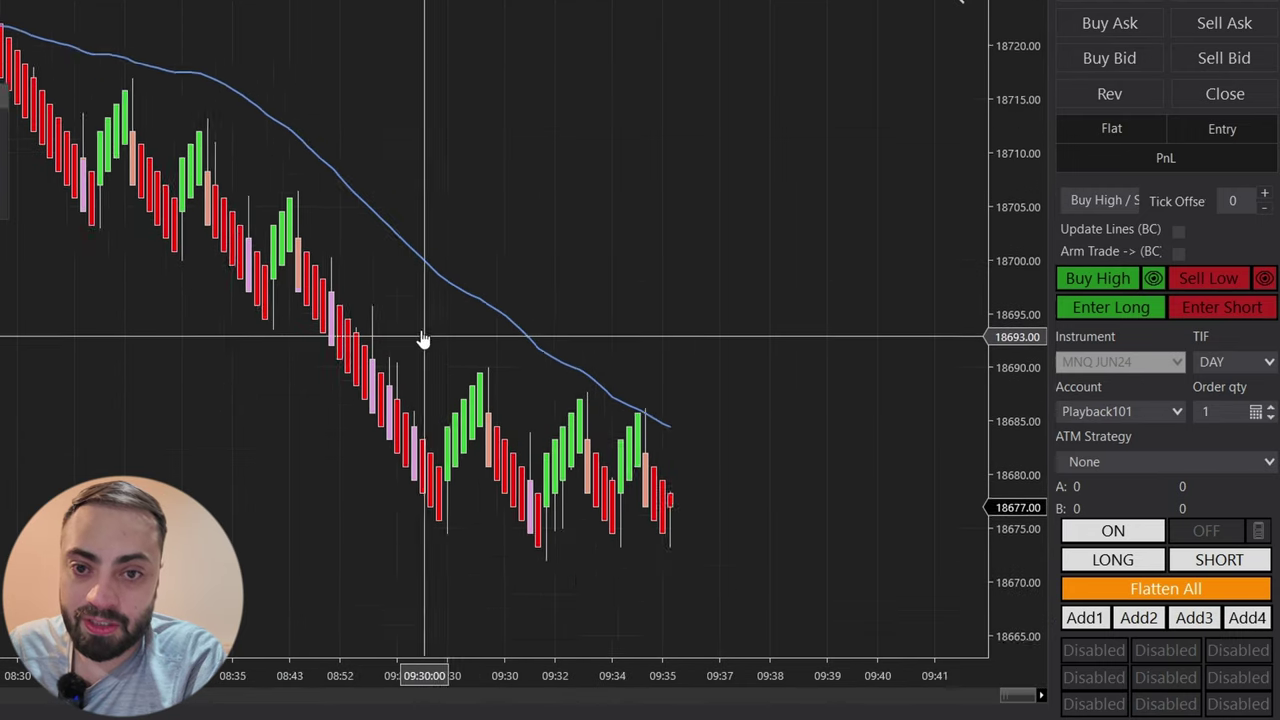
scroll(424, 340, down, 2)
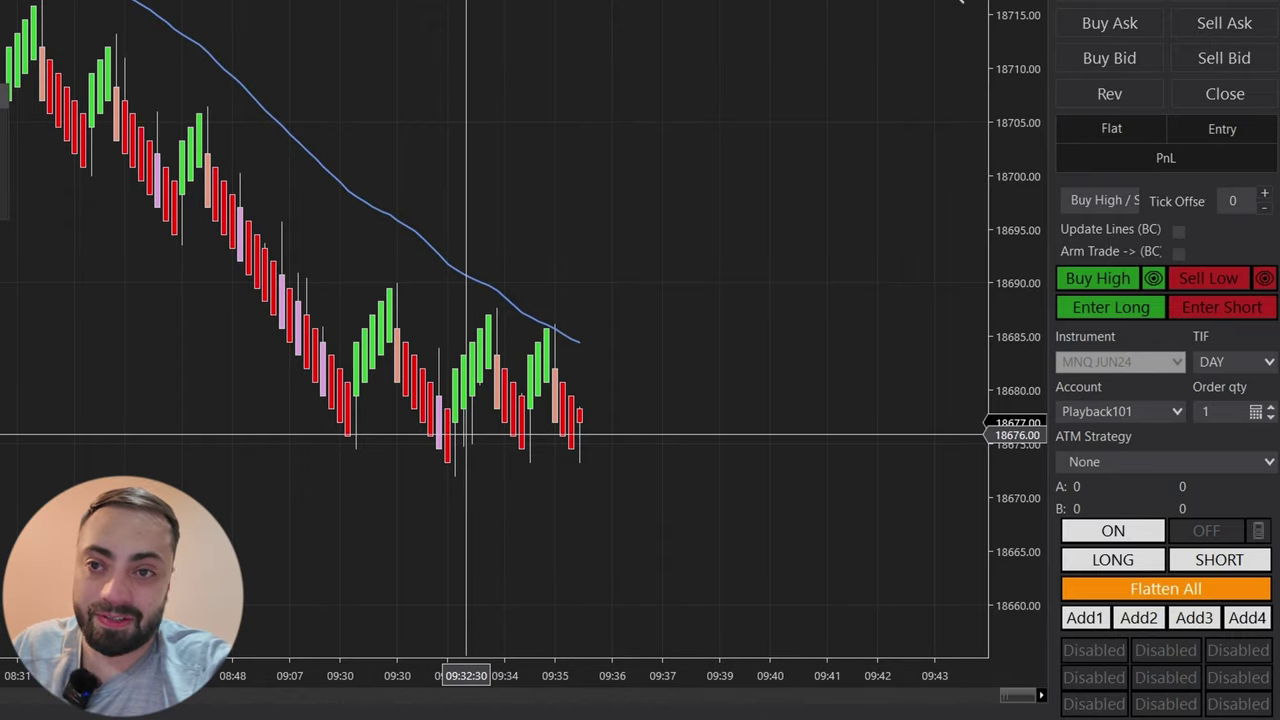
scroll(466, 437, up, 10)
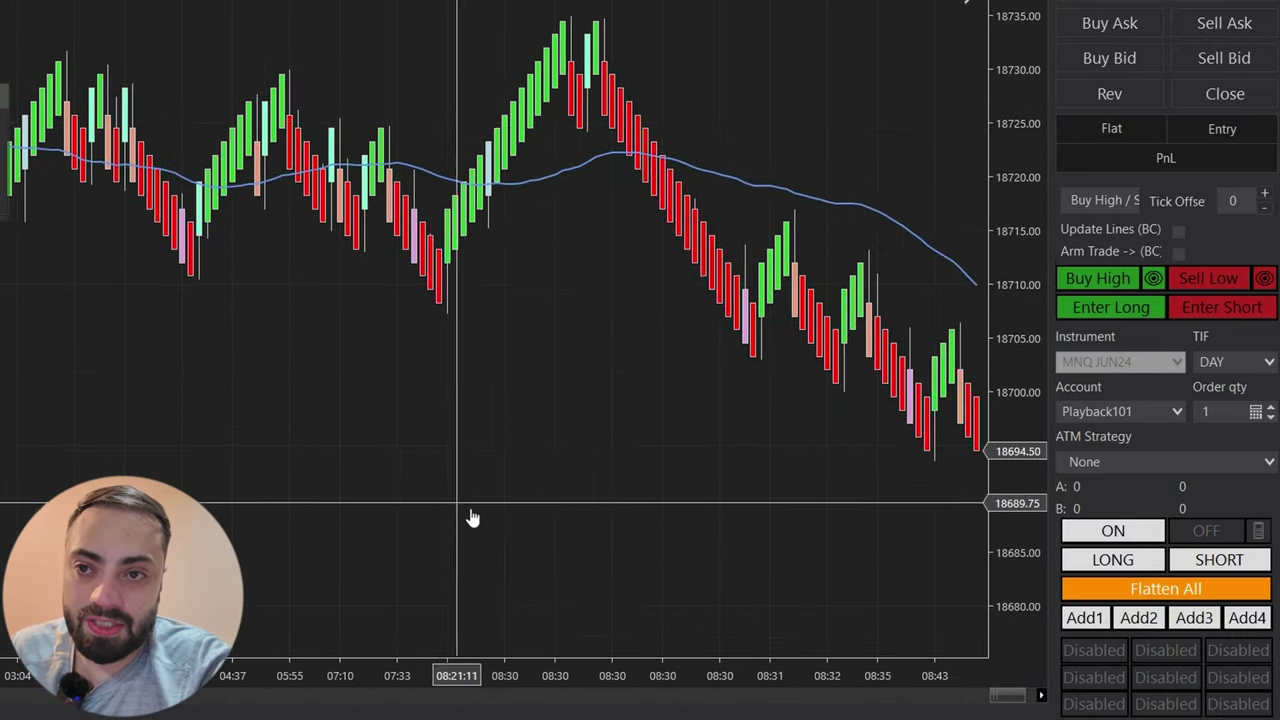
scroll(473, 517, up, 15)
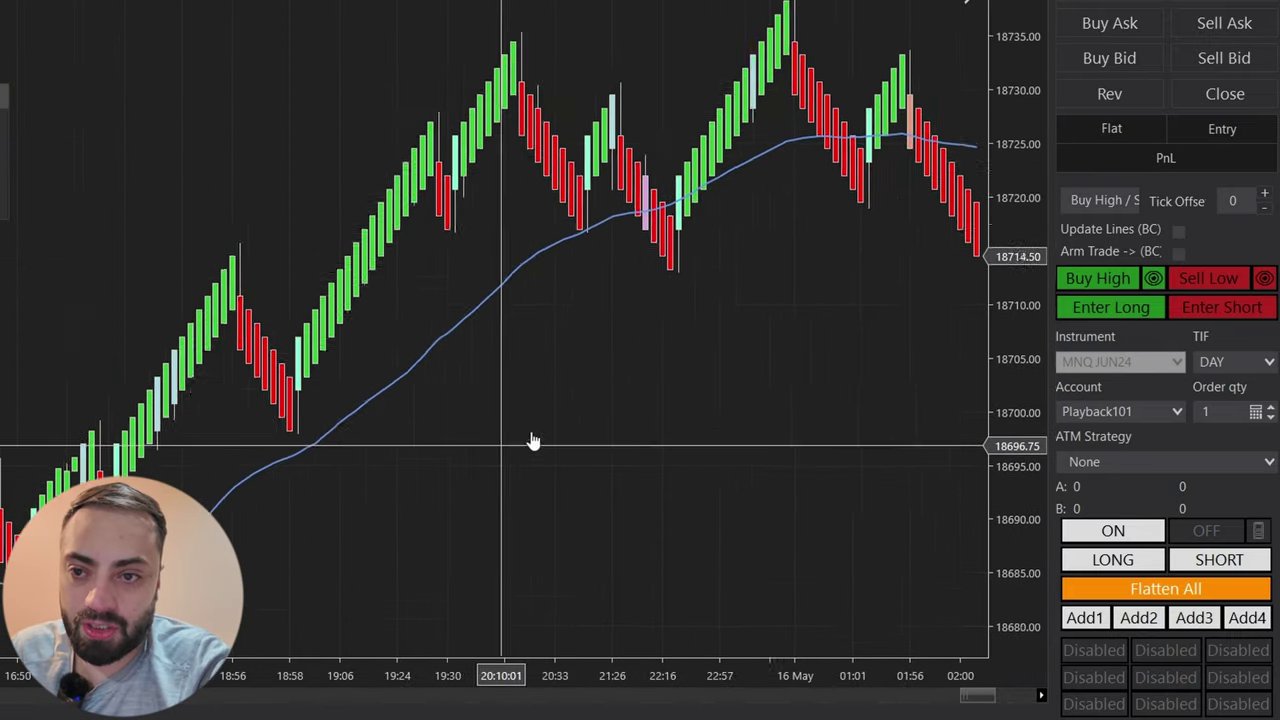
scroll(533, 442, up, 3)
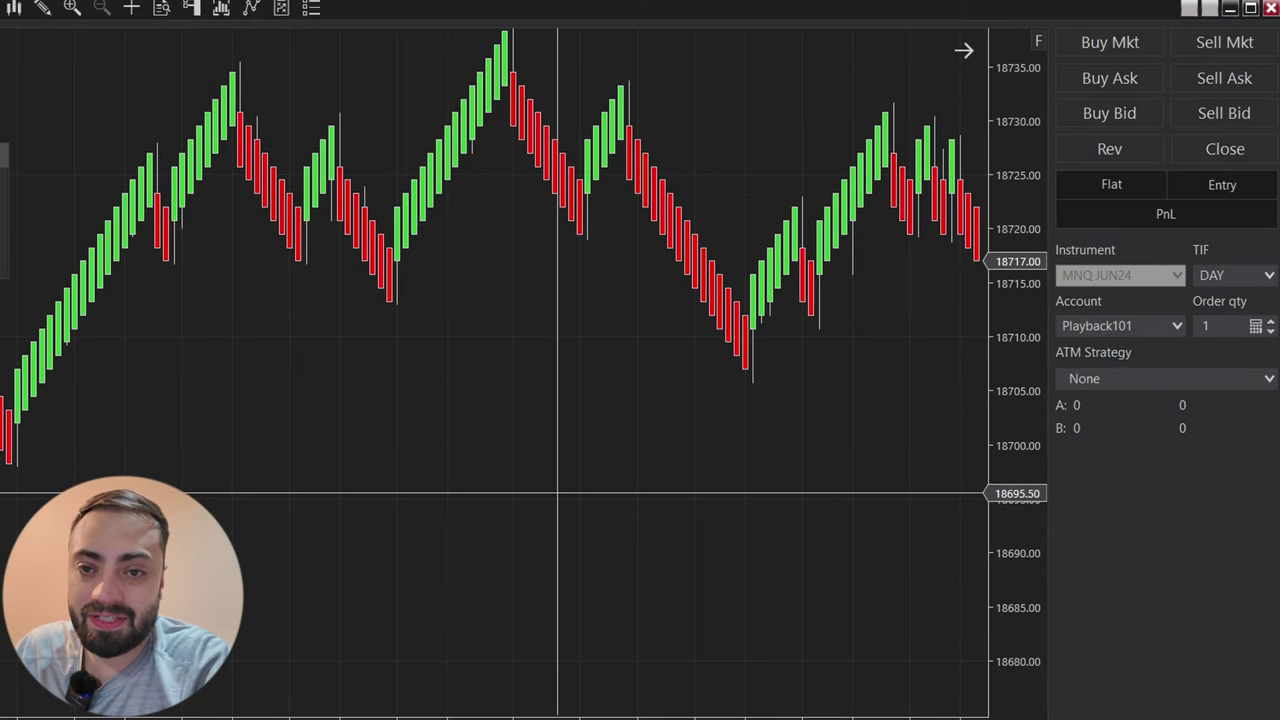
Step: Set Slow Selector to Enable_SlowMA, Slow MA Type to SMA and Slow MA Period to 100
right_click(558, 493)
key(Escape)
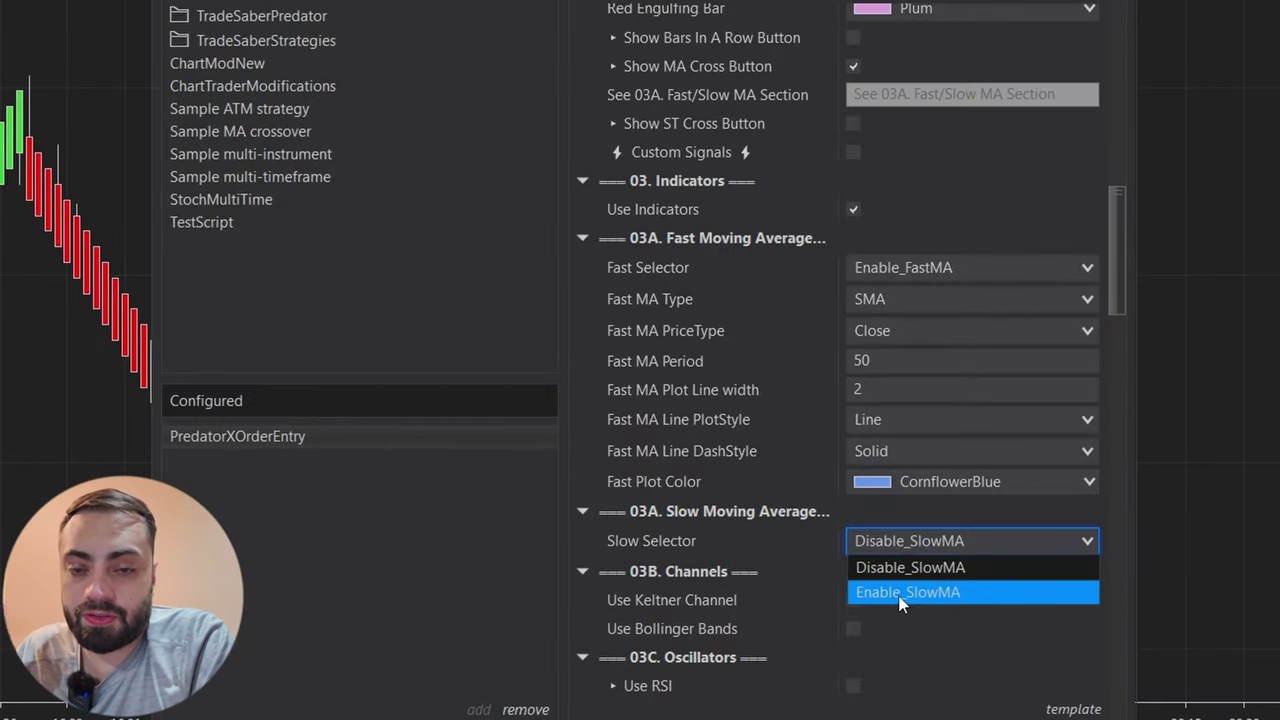
click(897, 592)
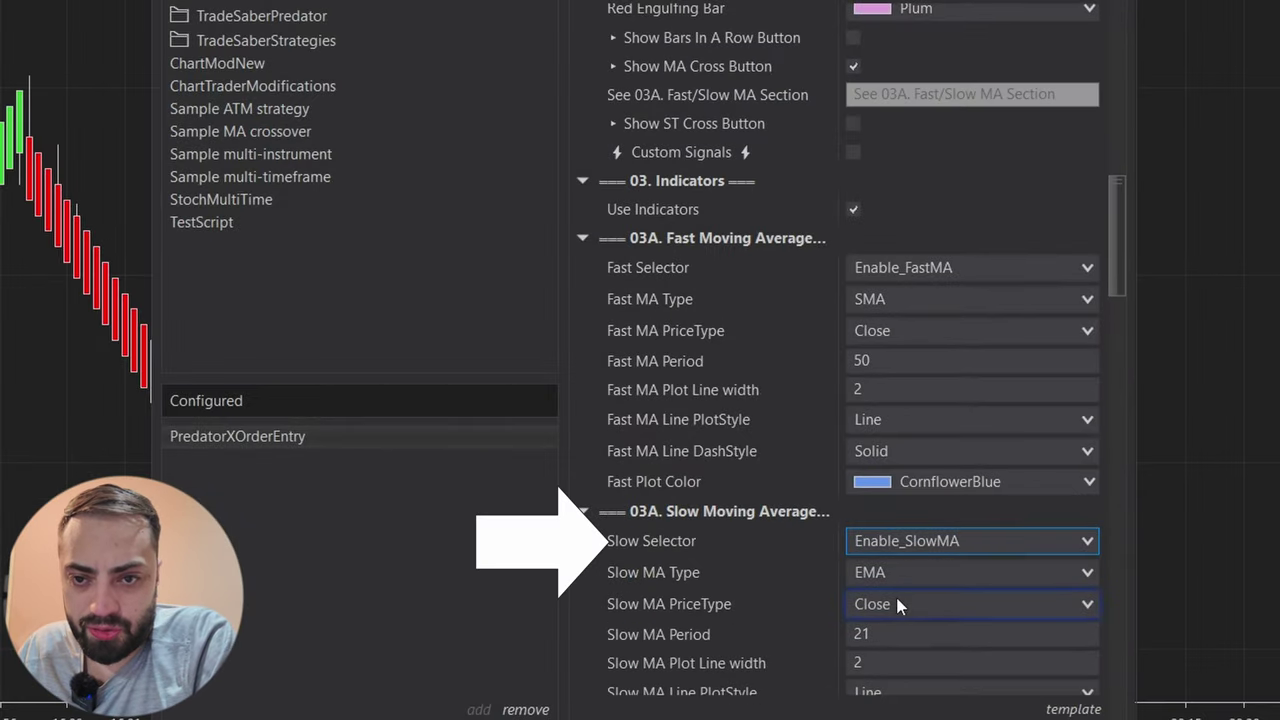
scroll(862, 290, down, 5)
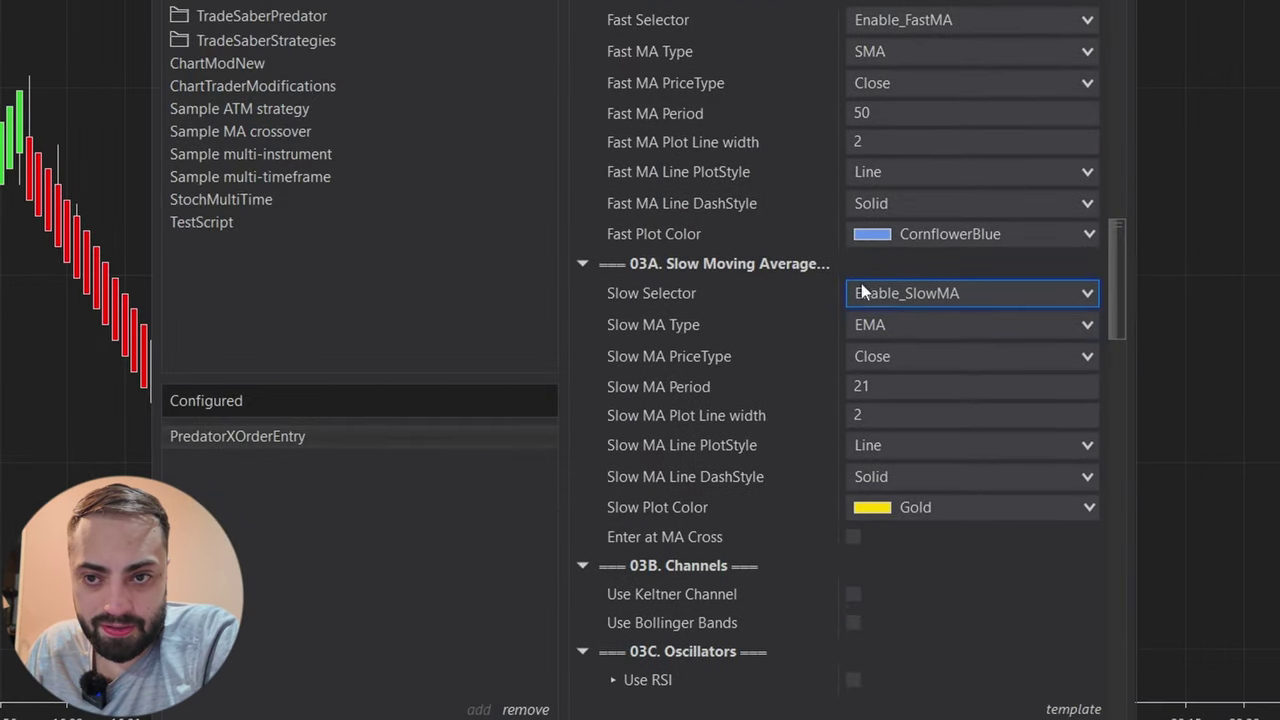
click(895, 325)
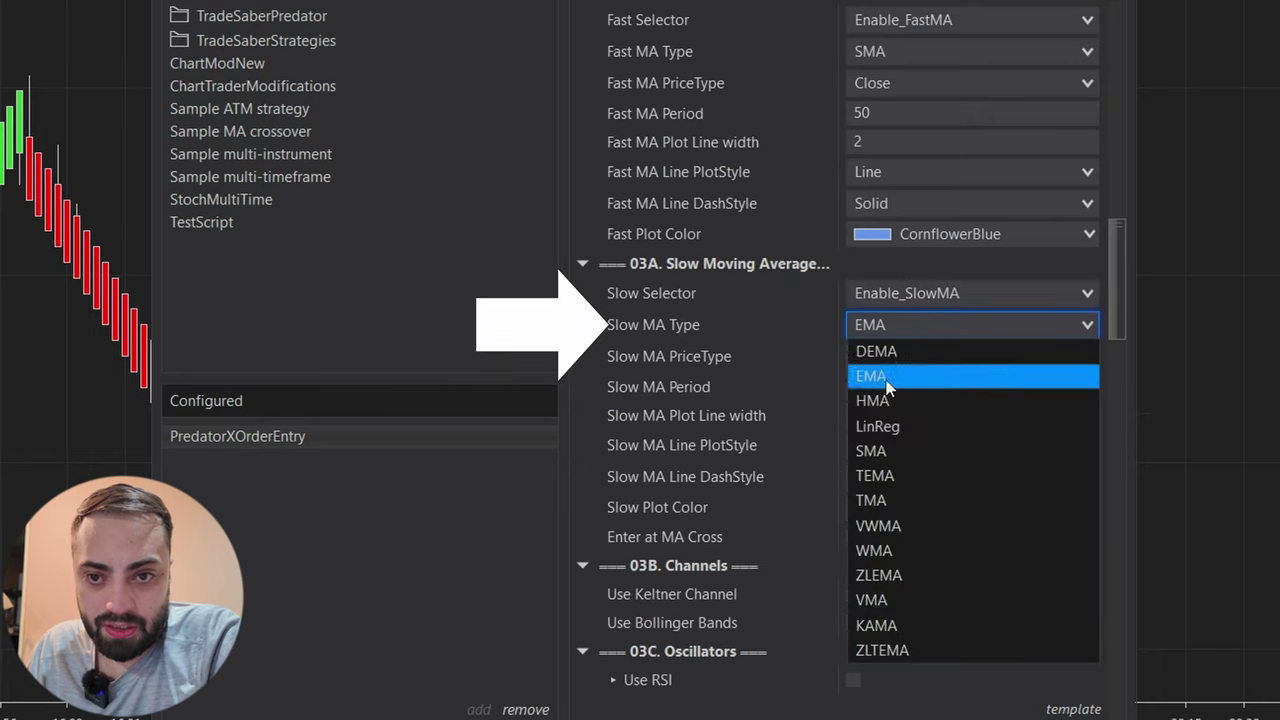
click(893, 463)
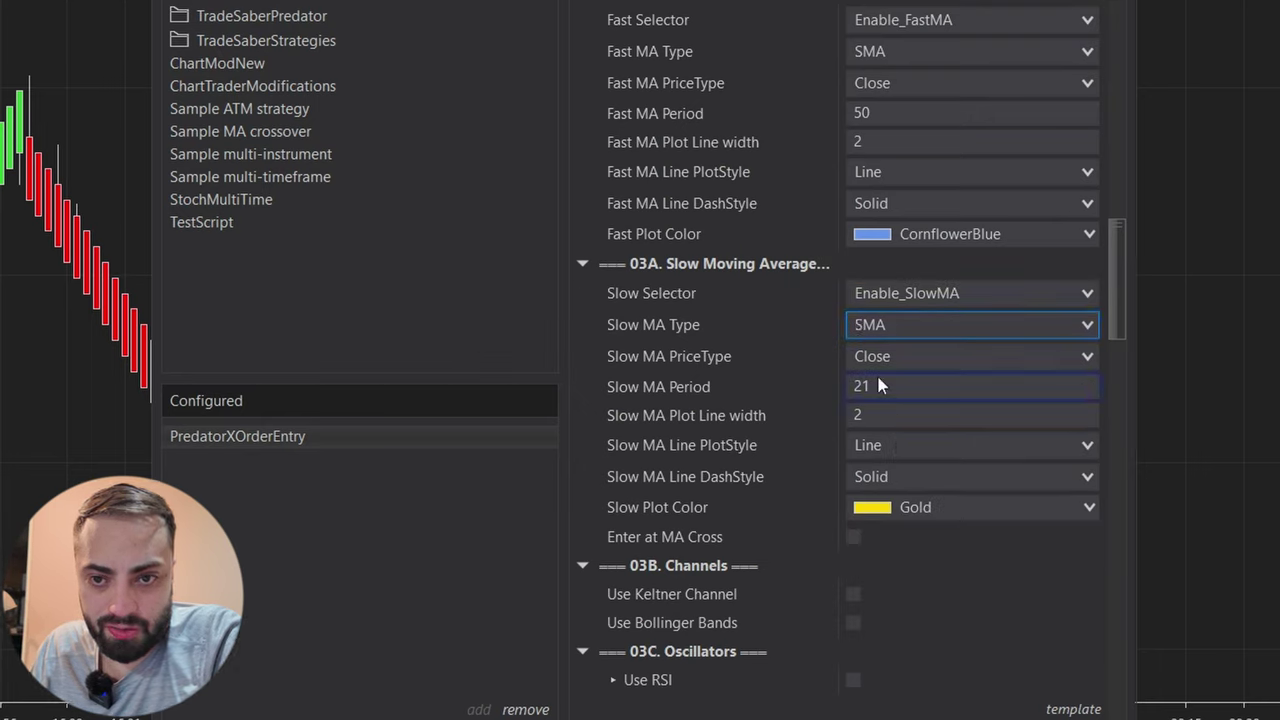
text(100)
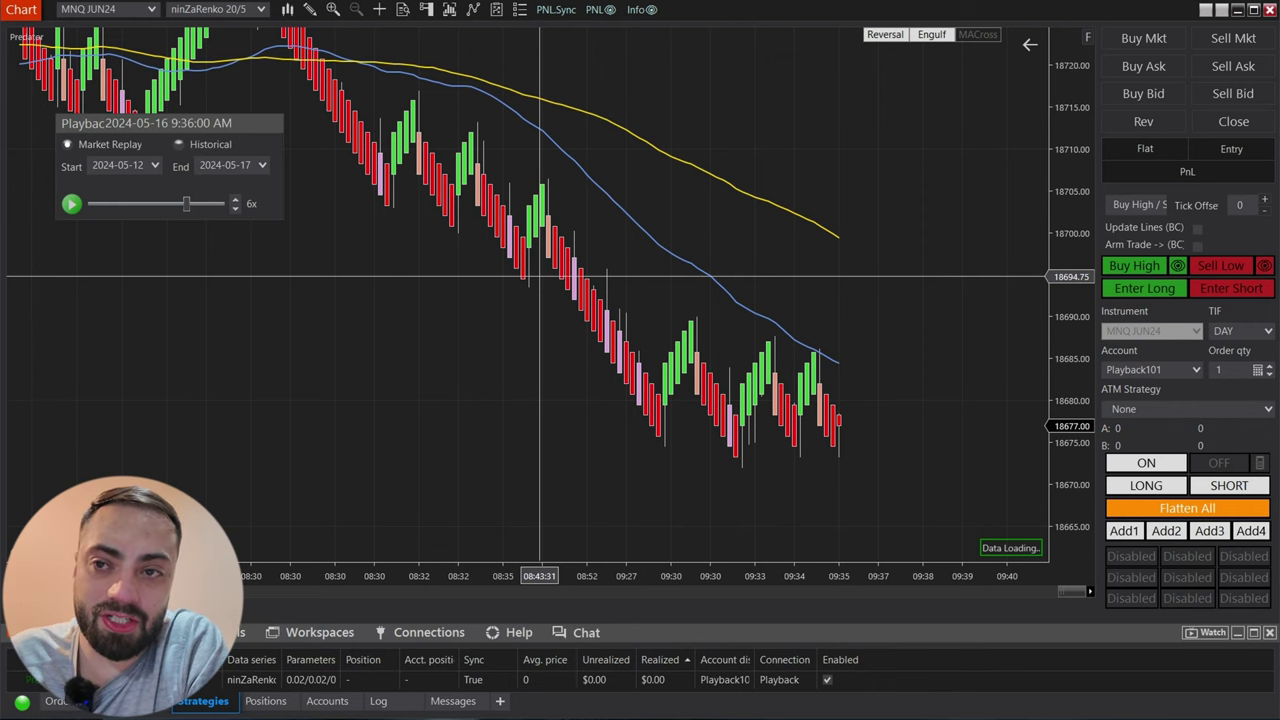
Step: Scroll the chart to review the blue 50-period and gold 100-period SMAs
scroll(493, 440, up, 1)
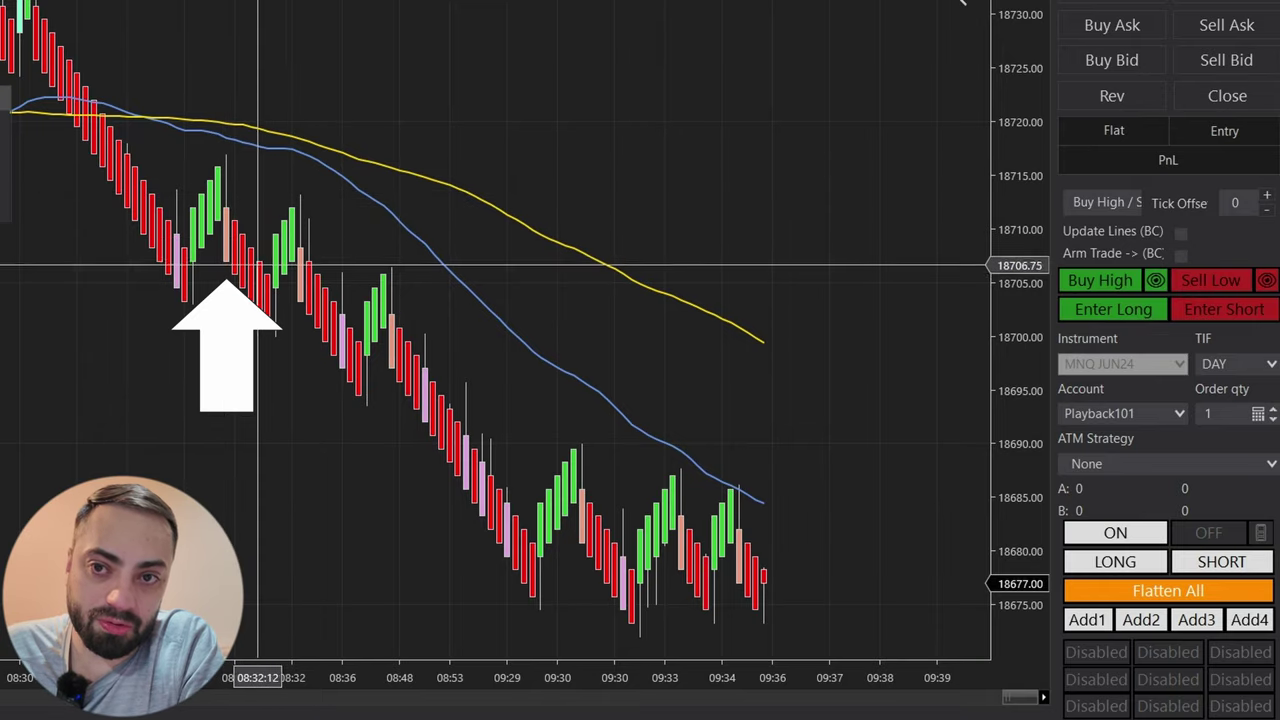
scroll(263, 332, up, 10)
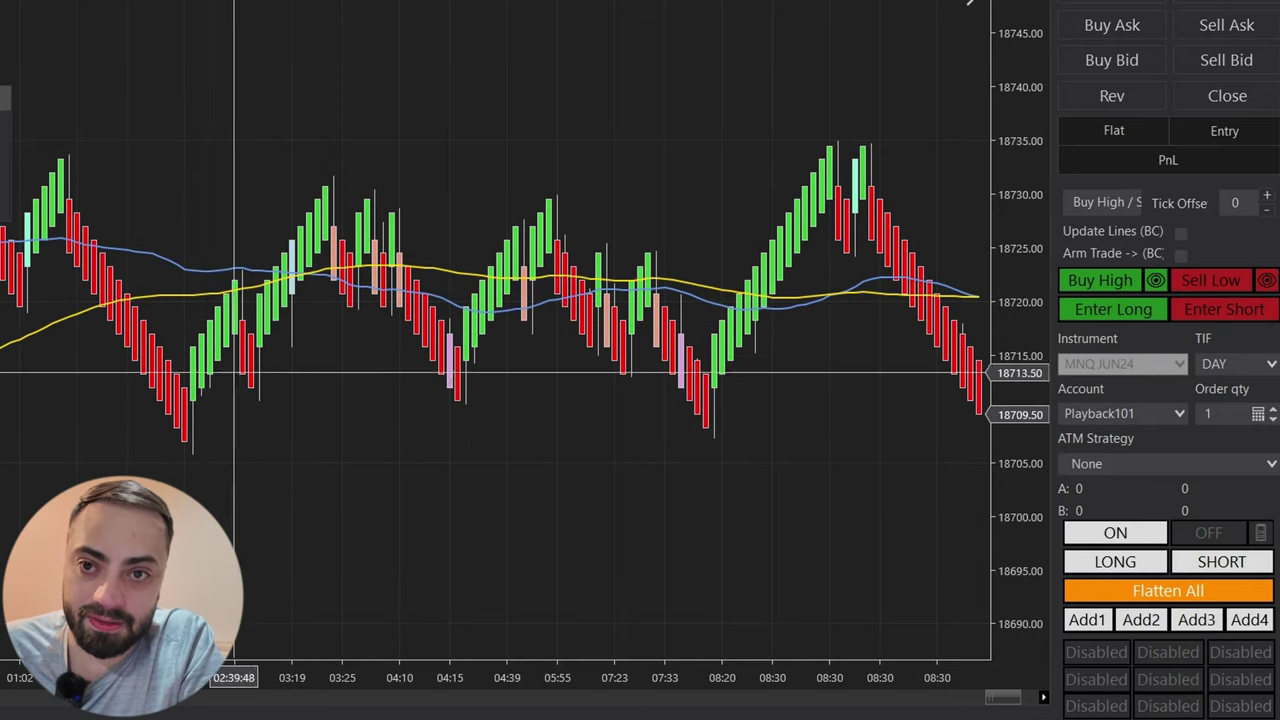
scroll(117, 553, up, 10)
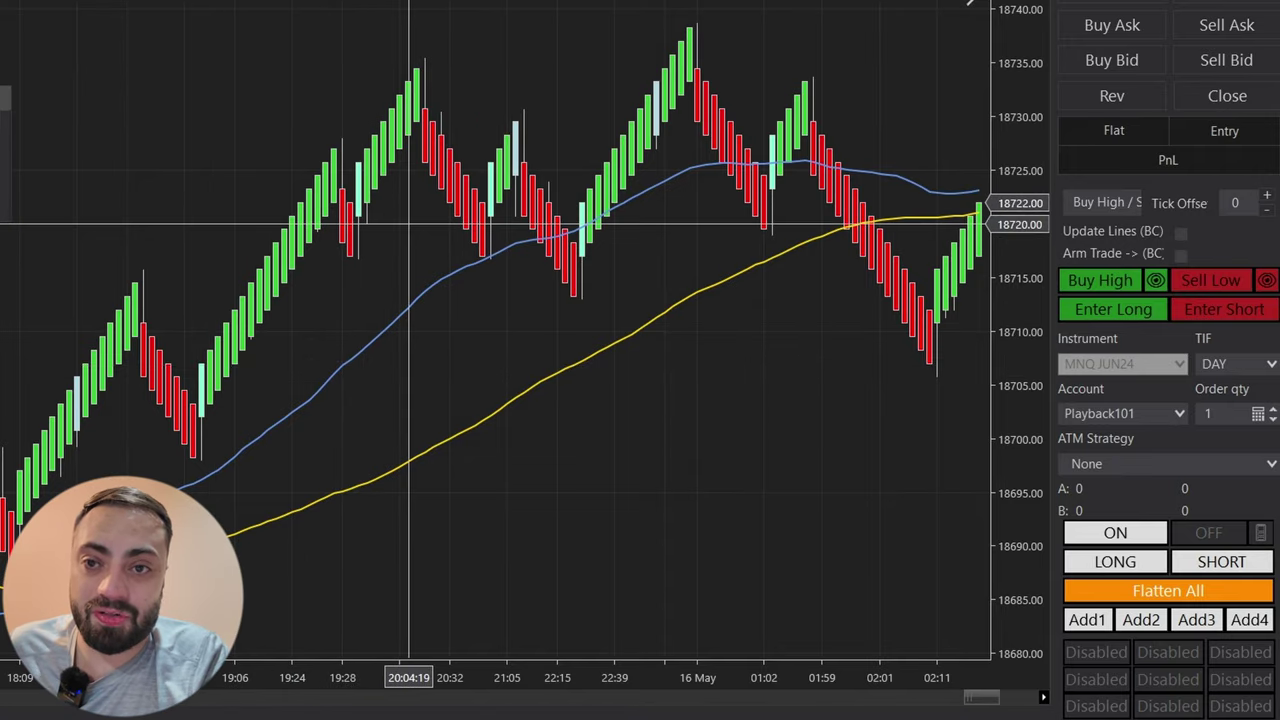
drag(17, 414, 287, 257)
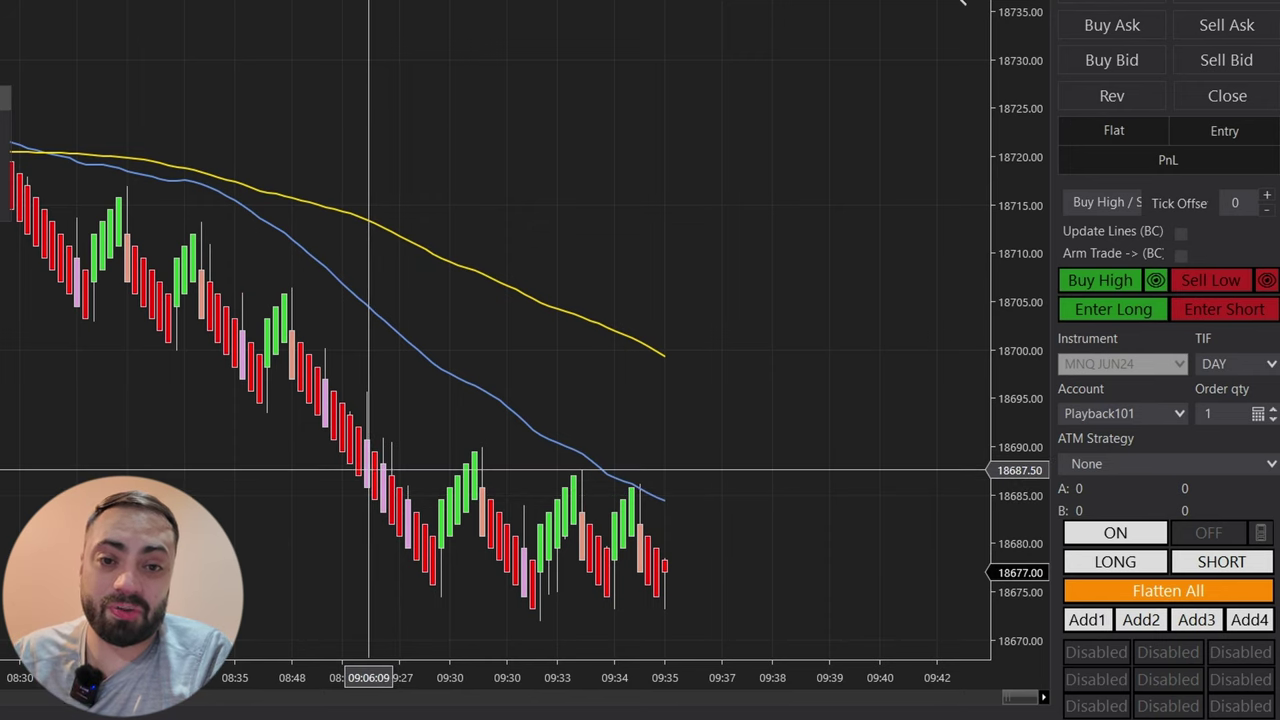
drag(677, 243, 514, 163)
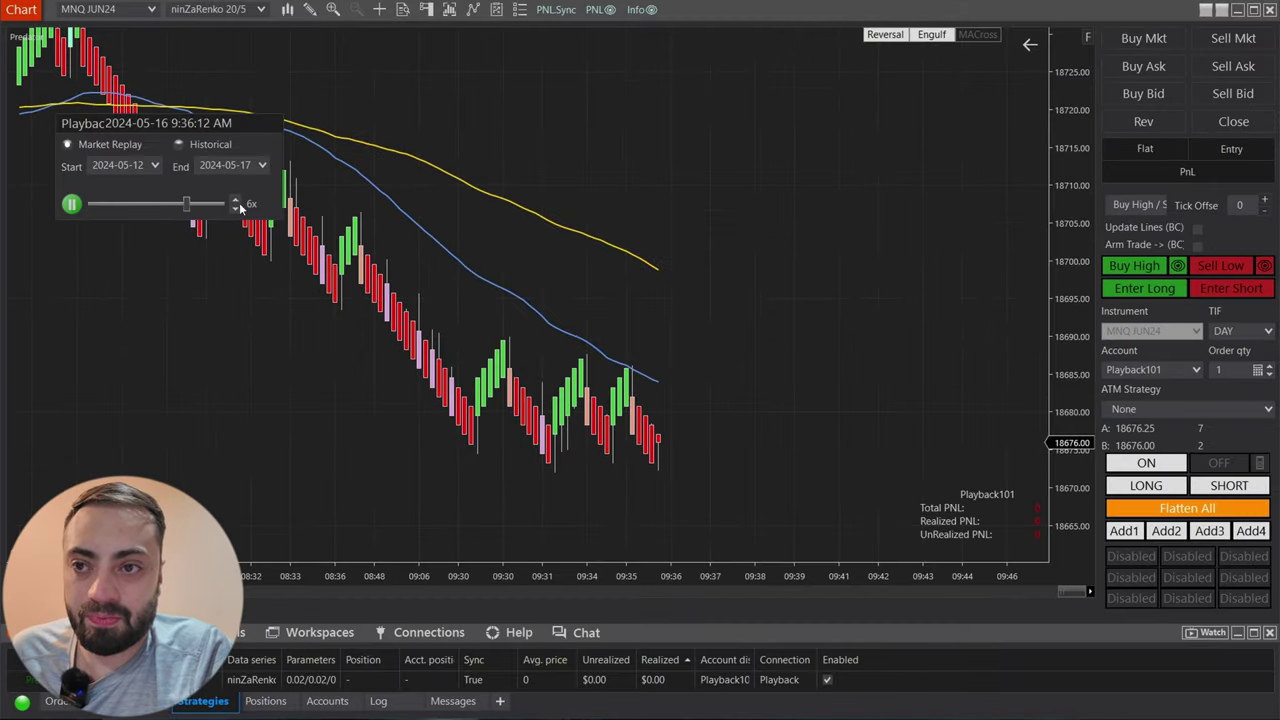
Step: Play Market Replay until the strategy enters a 9-contract long at 18722.75
click(240, 210)
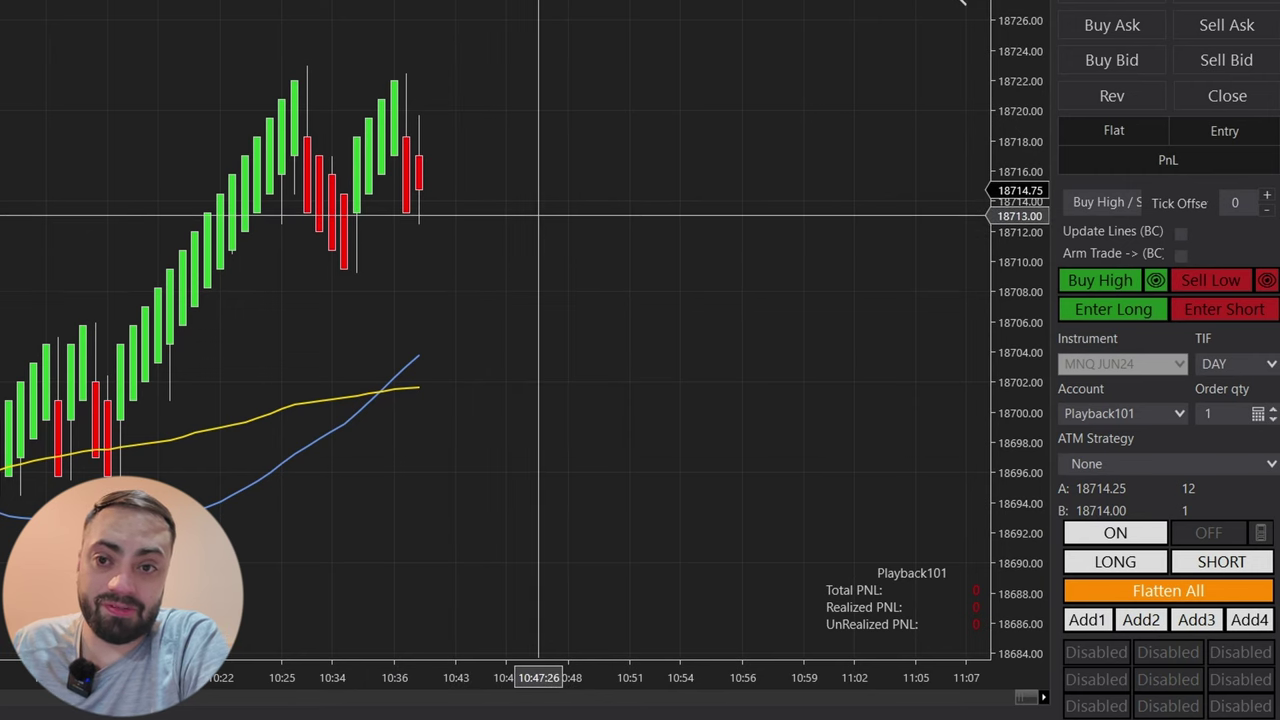
scroll(543, 214, down, 2)
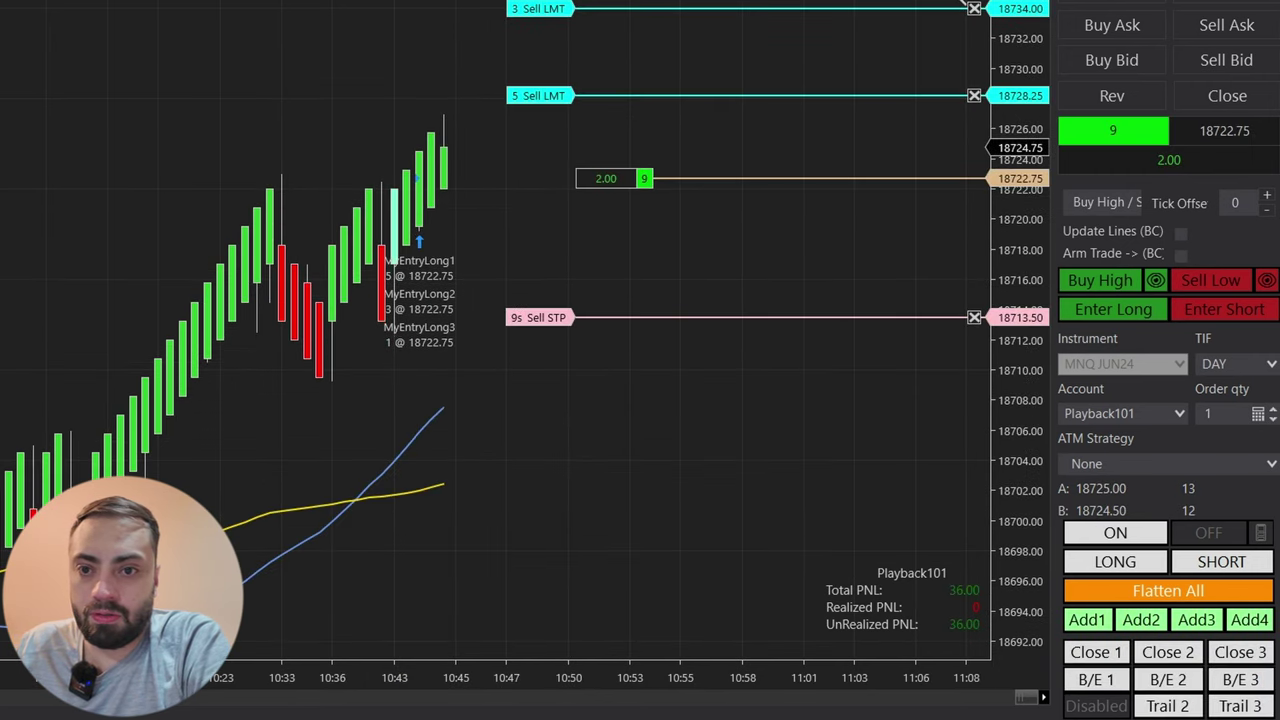
scroll(686, 531, up, 1)
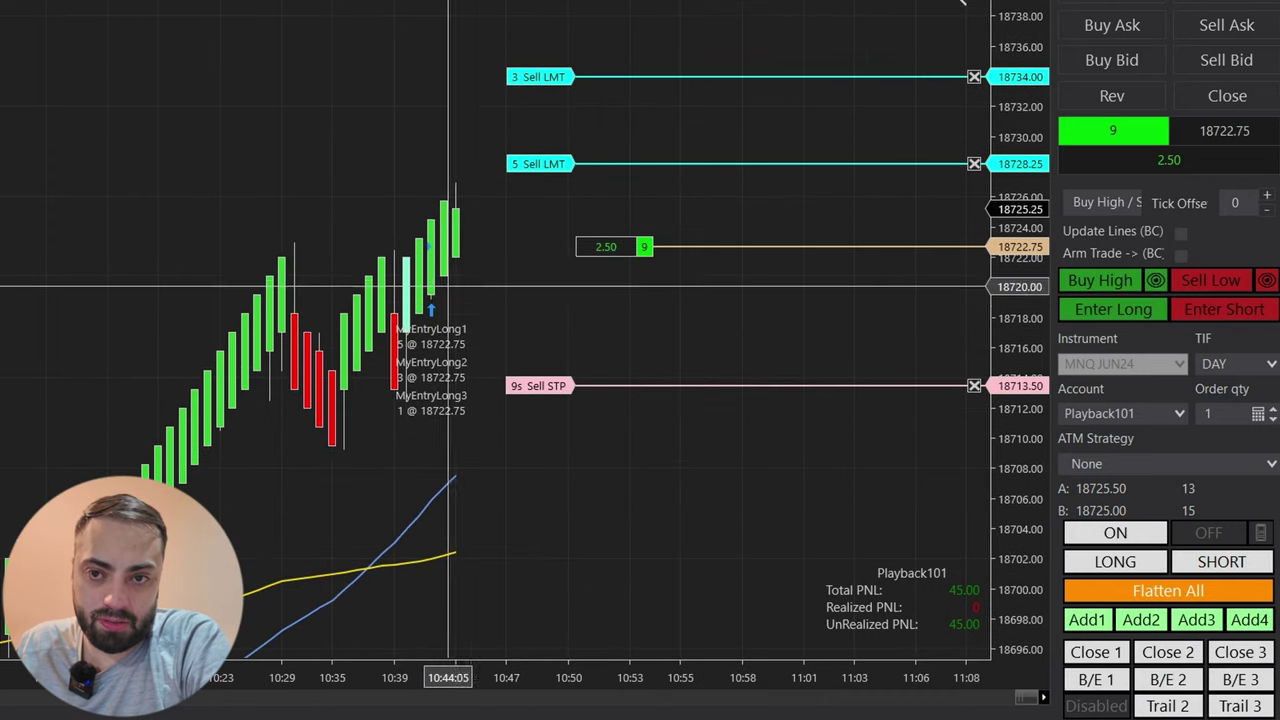